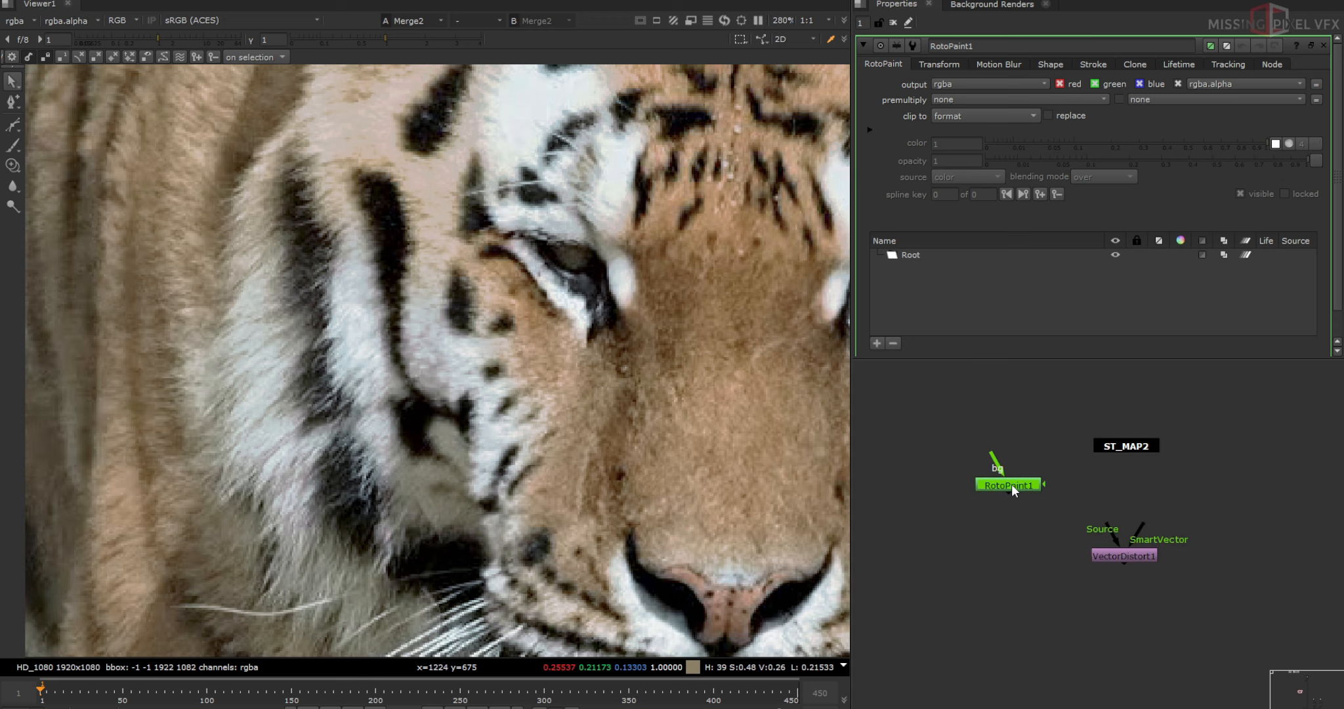
Paint the word SCAR with a white brush of size about 6.8 across the tiger's nose bridge in RotoPaint1.
key("n")
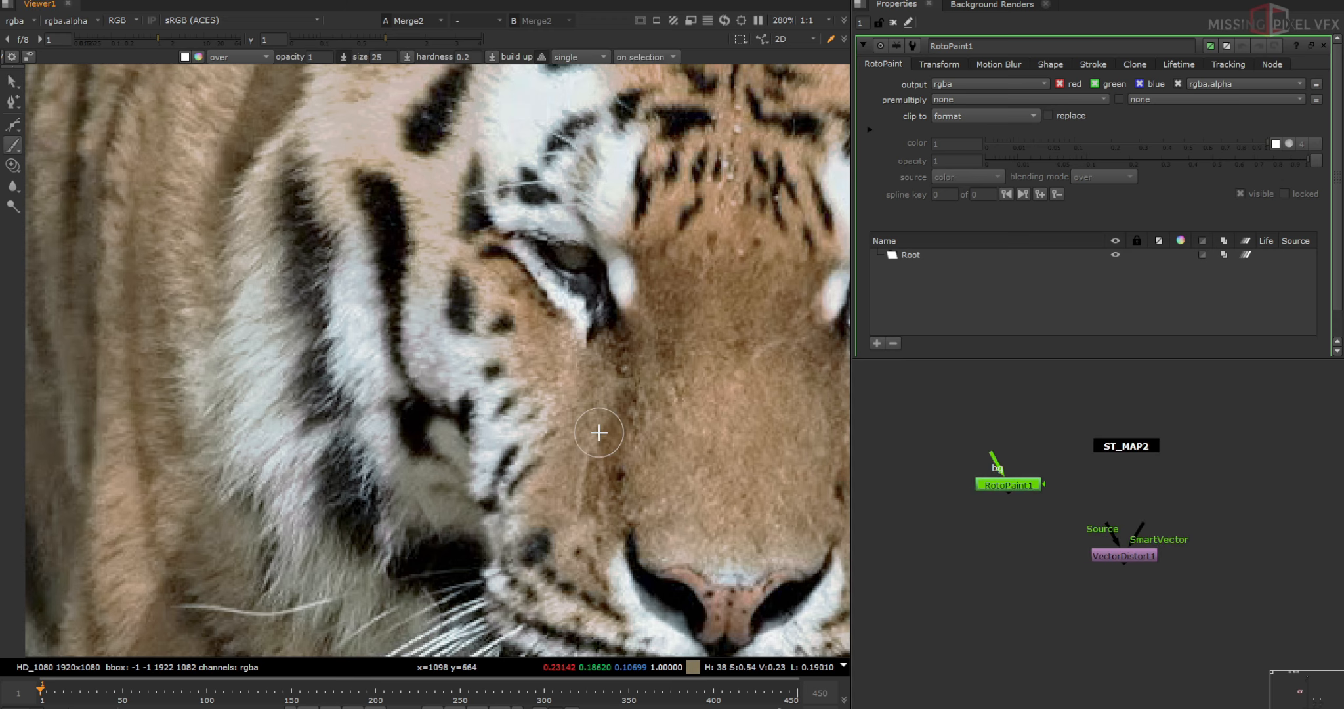
left_click_drag(618, 429, 599, 429, "shift")
left_click(688, 468)
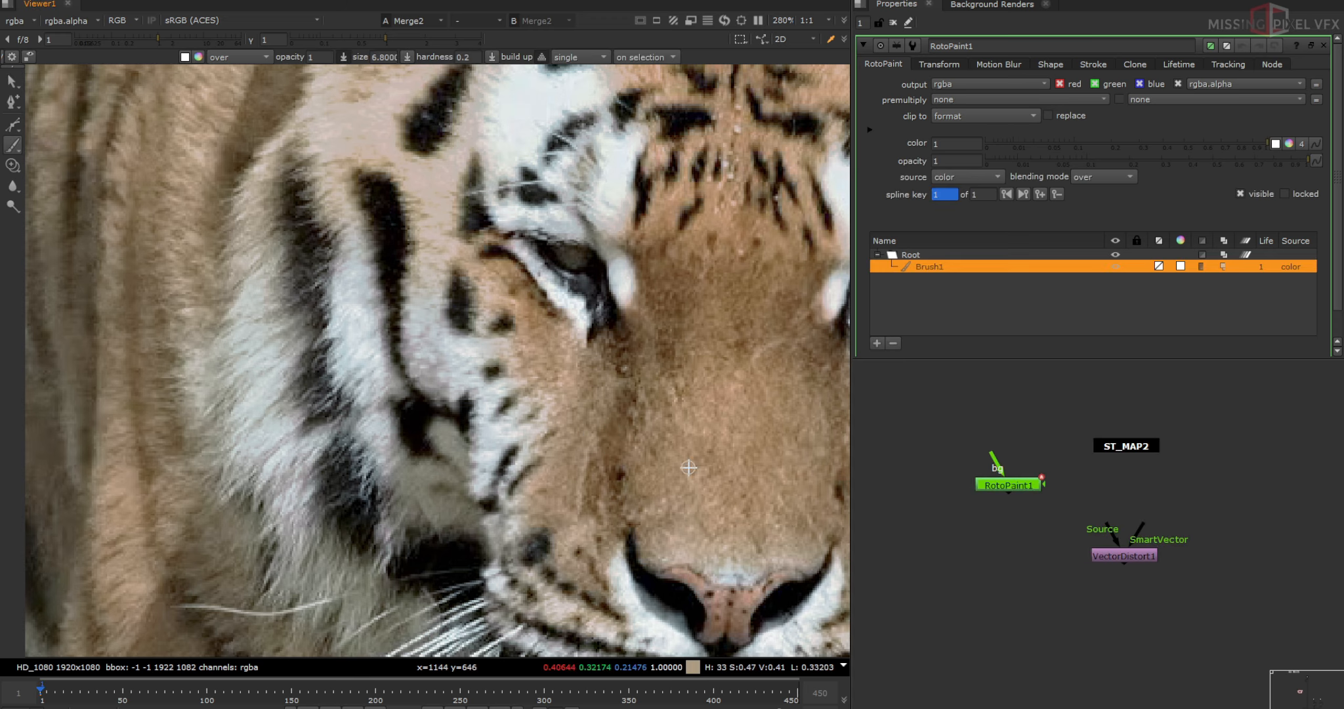
left_click(708, 440)
left_click(741, 400)
left_click(773, 367)
left_click_drag(774, 367, 816, 379)
Connect RotoPaint1 through a dot to VectorDistort1's Source input, and ST_MAP2 to its SmartVector input.
key("1")
left_click_drag(1115, 535, 1008, 488)
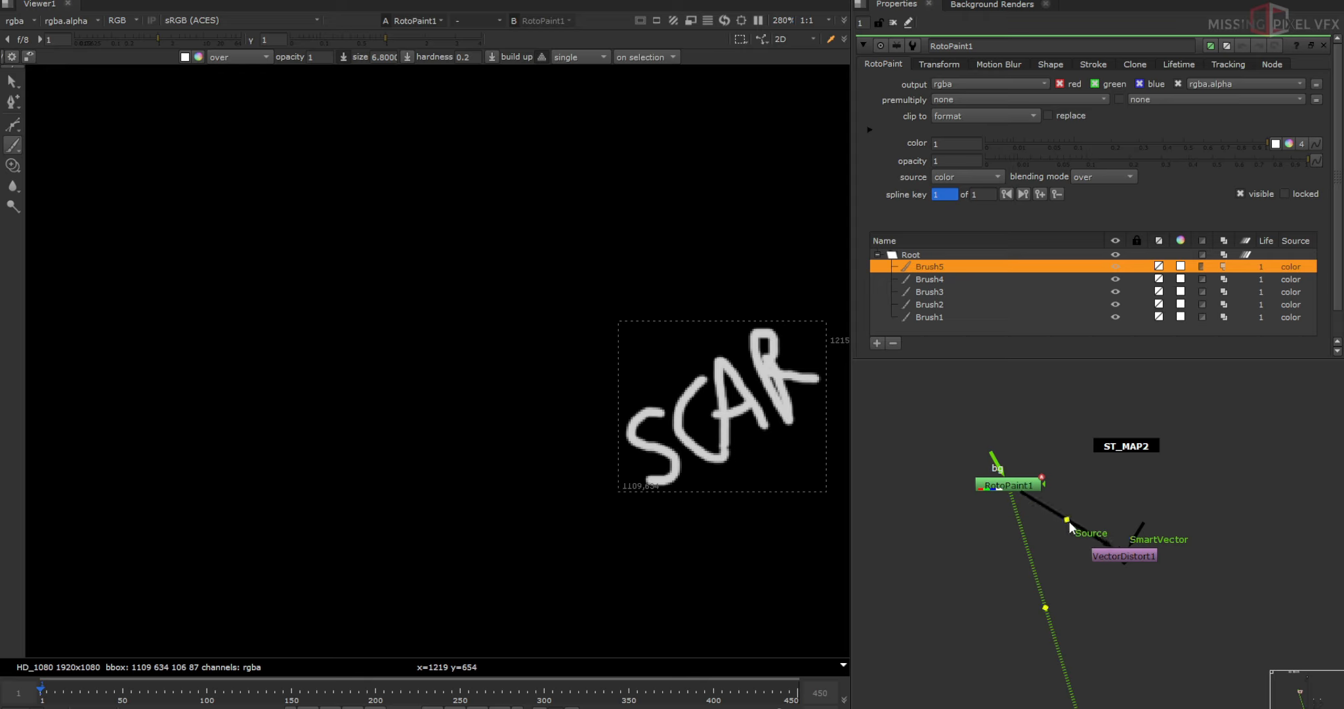
left_click_drag(1001, 565, 1009, 555, "ctrl")
left_click_drag(1142, 525, 1120, 447)
Examine the smartvector_f01_v01 layer of ST_MAP2 in the viewer.
left_click(1121, 446)
key("1")
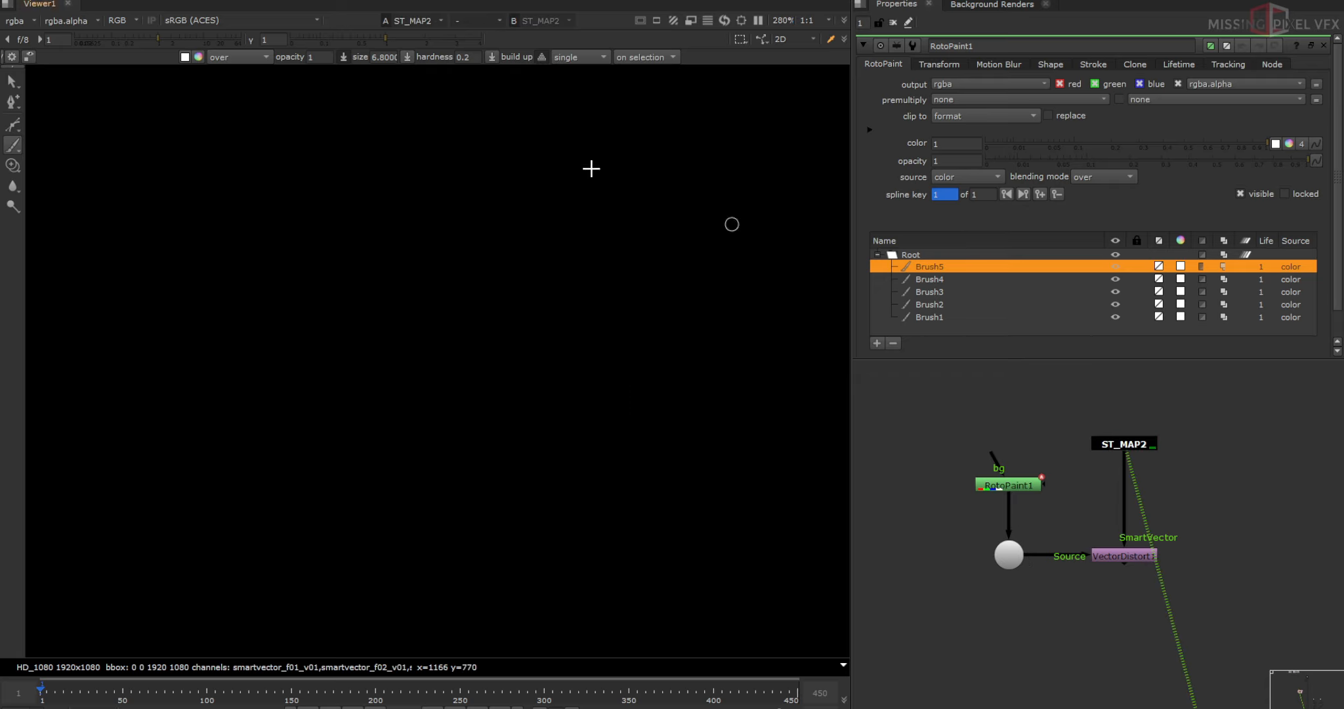
left_click(16, 23)
left_click(39, 84)
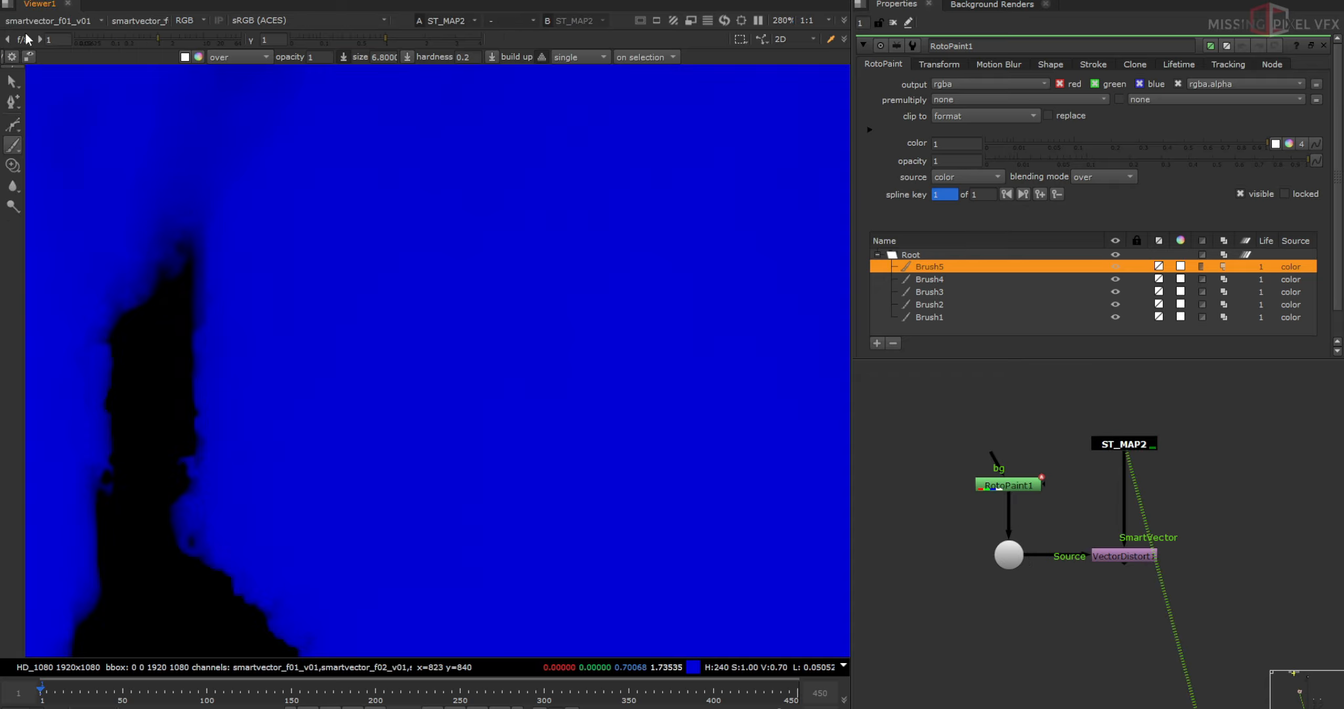
scroll(262, 229, "down", 6)
left_click(318, 706)
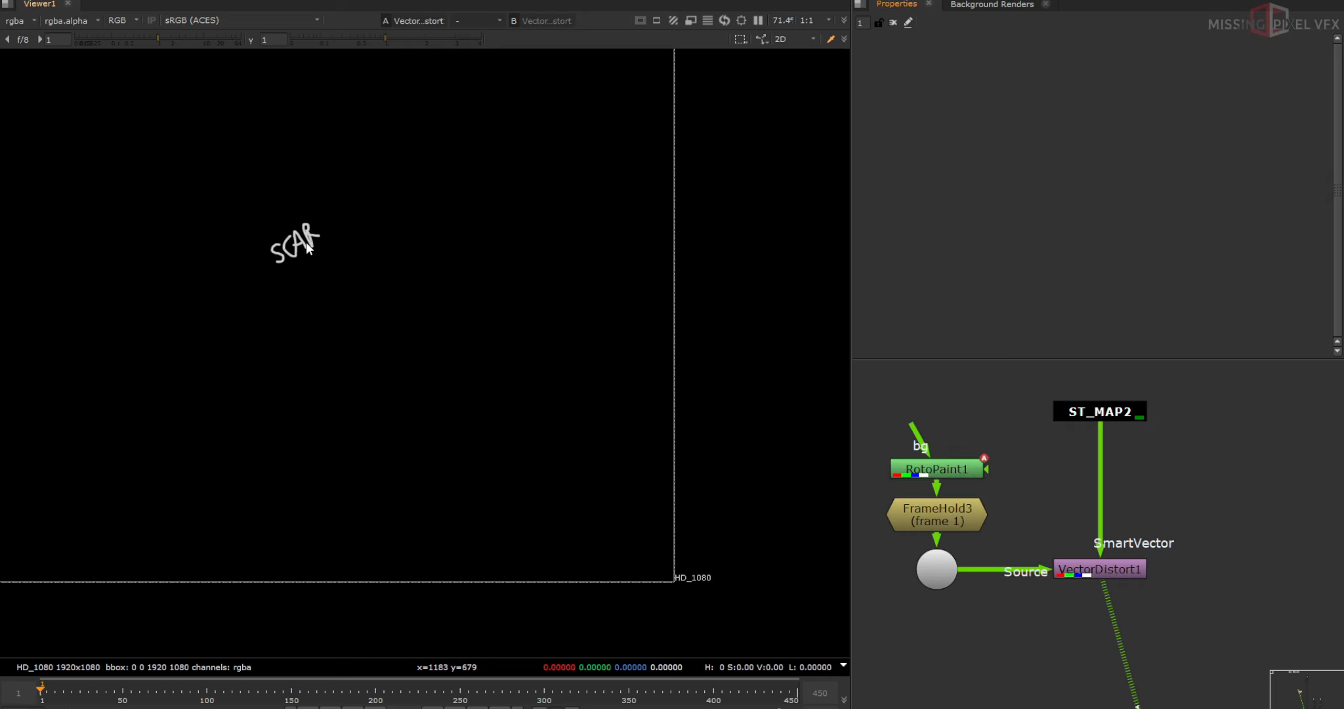
Merge the VectorDistort1 output over the tiger plate, routing its pipe through a dot, and view the merge.
scroll(1085, 544, "down", 5)
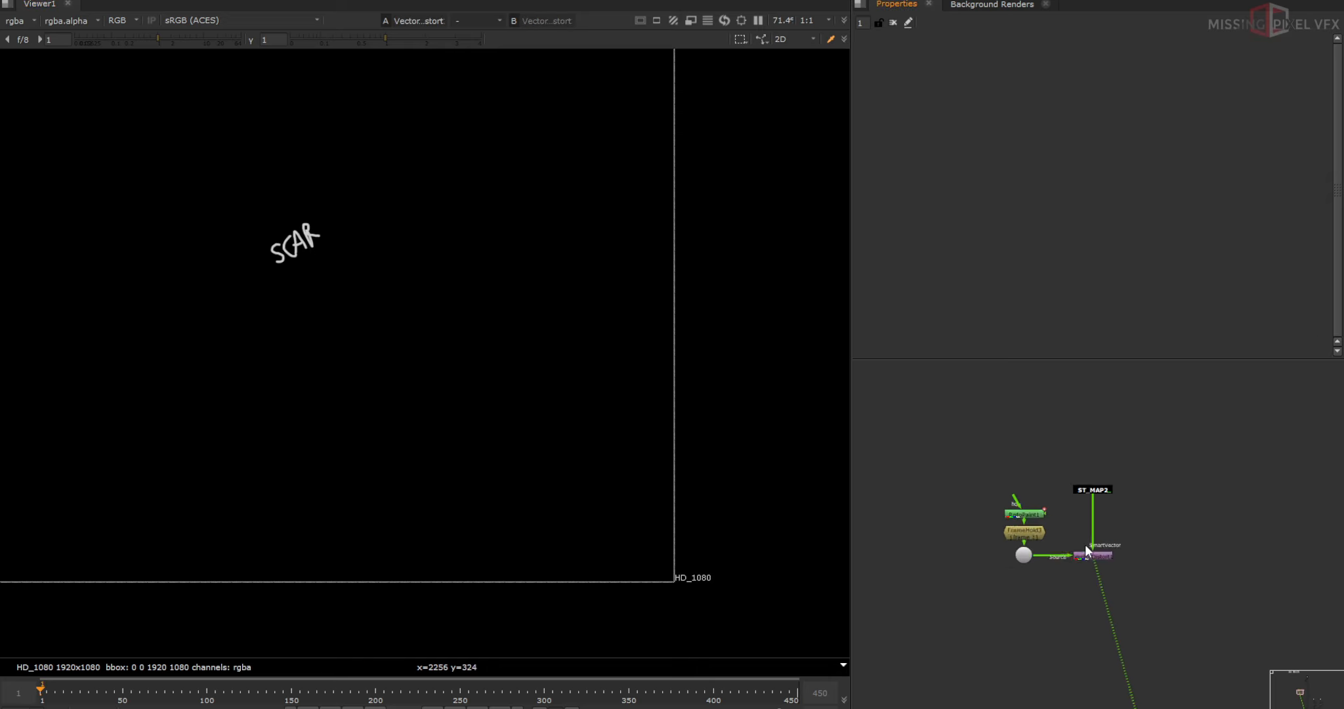
key("m")
left_click_drag(1173, 555, 937, 501)
scroll(1182, 566, "down", 3)
scroll(1195, 607, "up", 3)
scroll(984, 519, "down", 3)
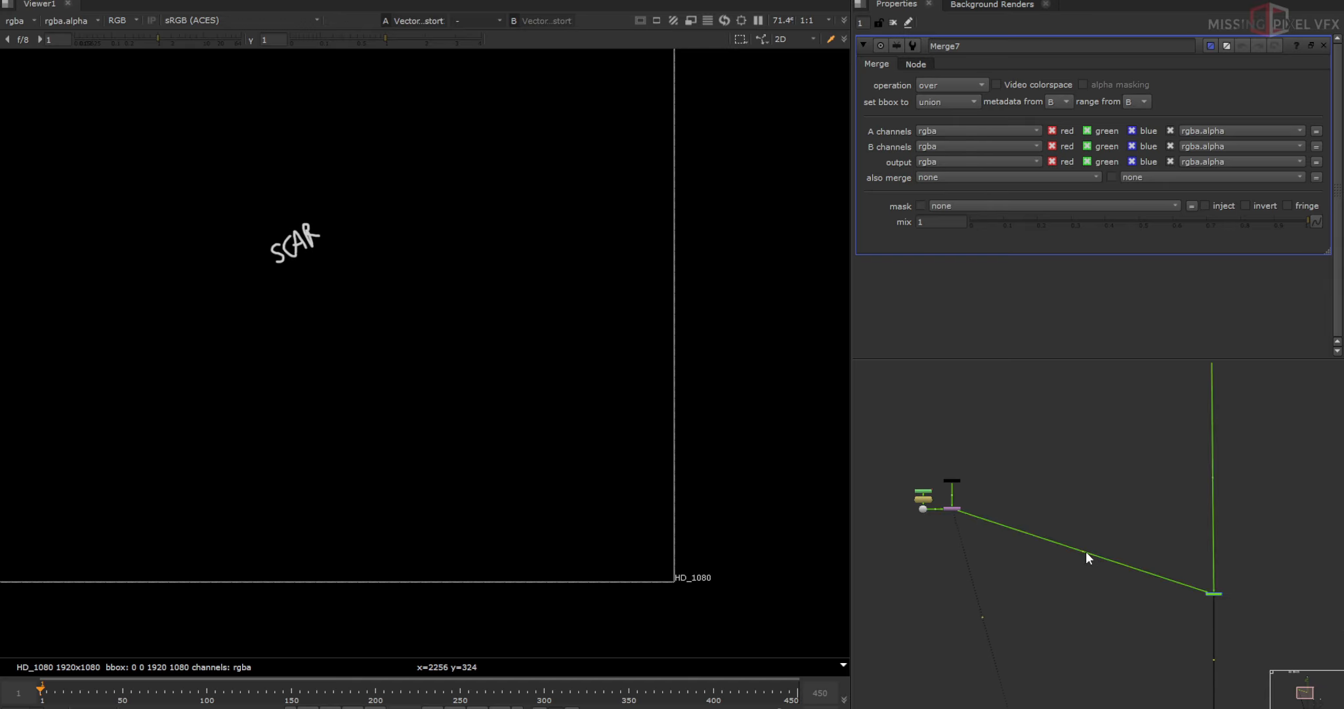
left_click_drag(1084, 551, 951, 599, "ctrl")
left_click_drag(1278, 577, 1144, 630)
left_click_drag(1144, 630, 1143, 631)
key("1")
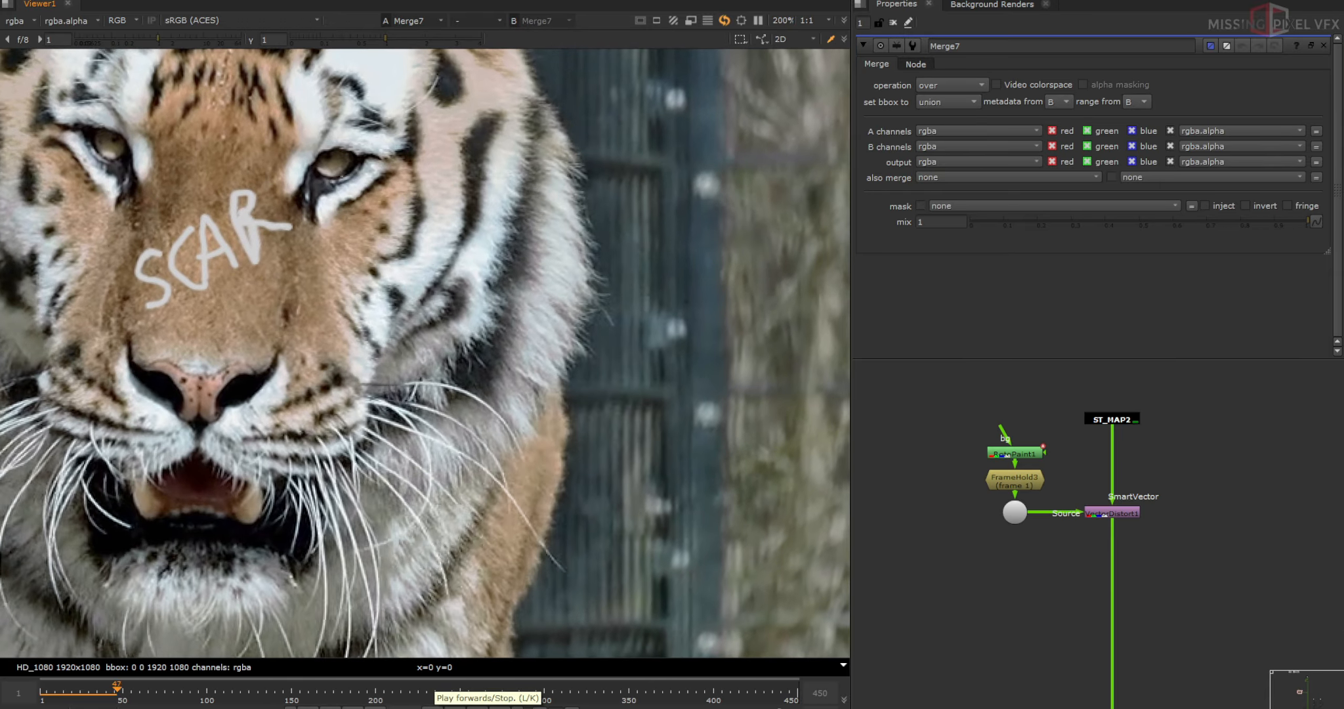
Go to frame 98 and delete all painted strokes from RotoPaint1.
left_click_drag(1066, 557, 974, 424)
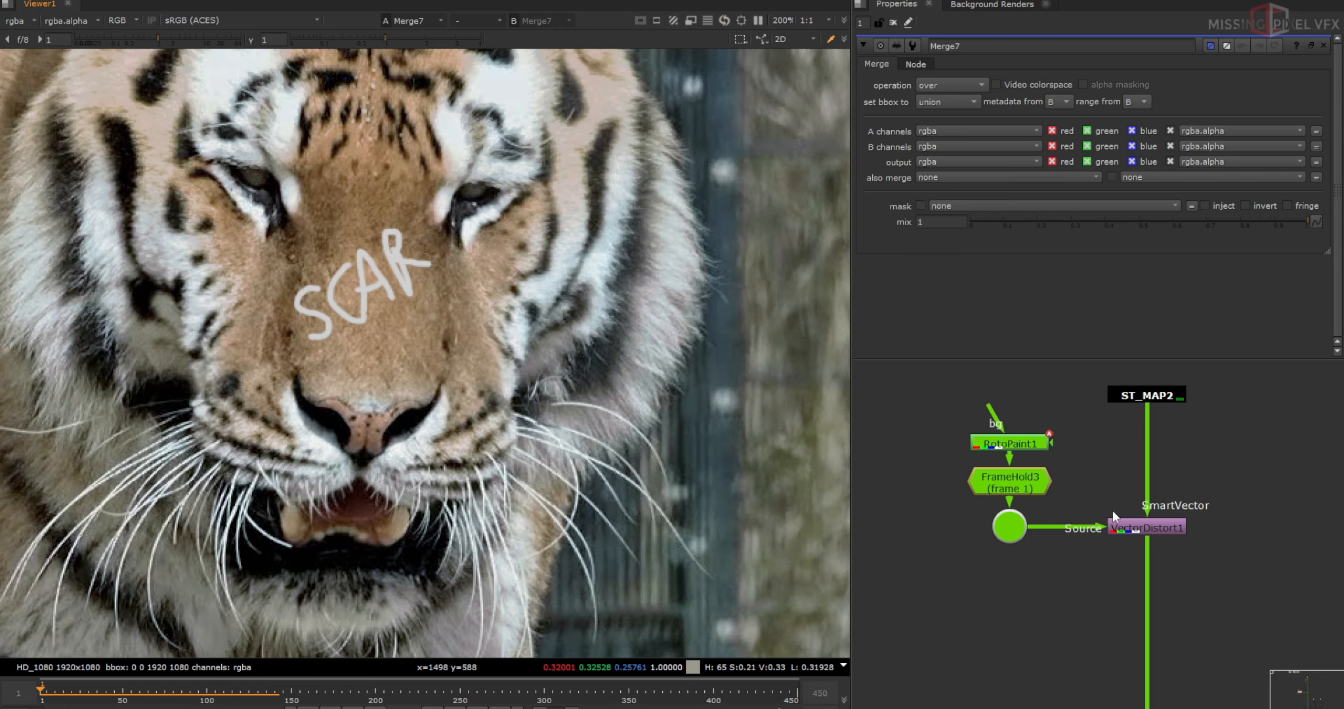
left_click(1149, 530)
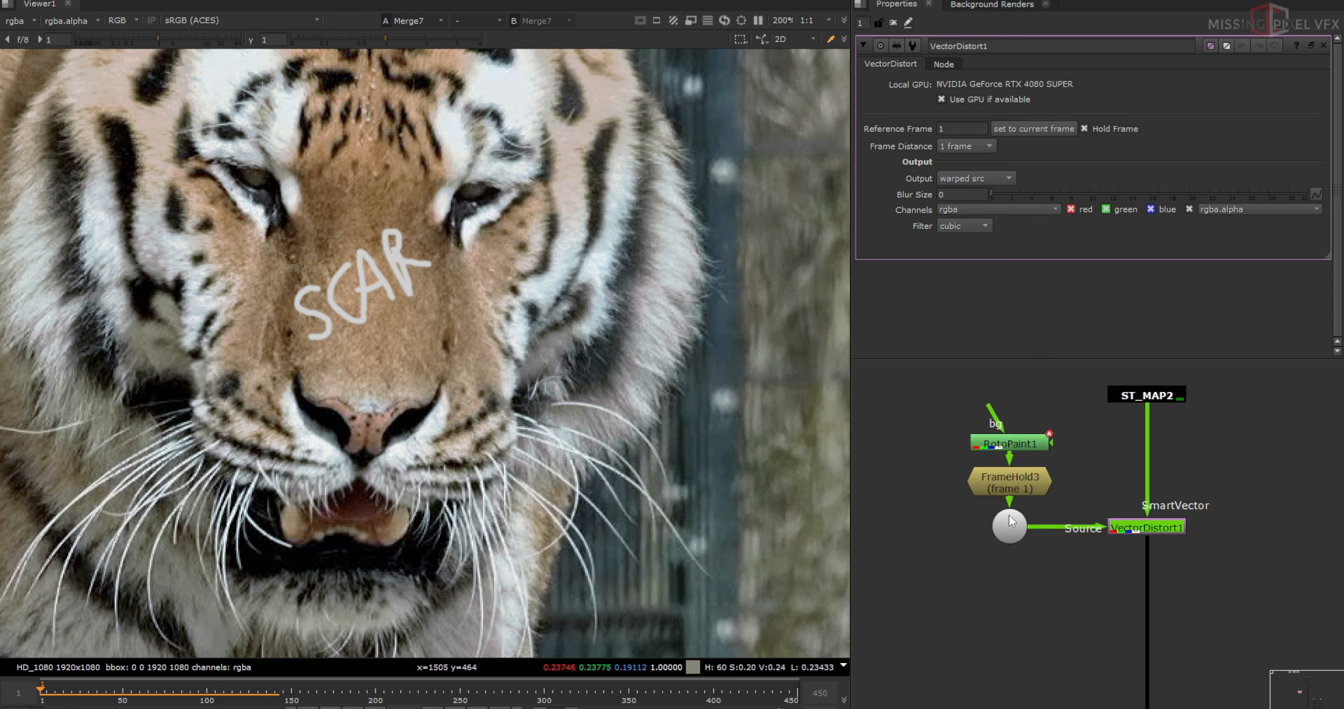
left_click(203, 692)
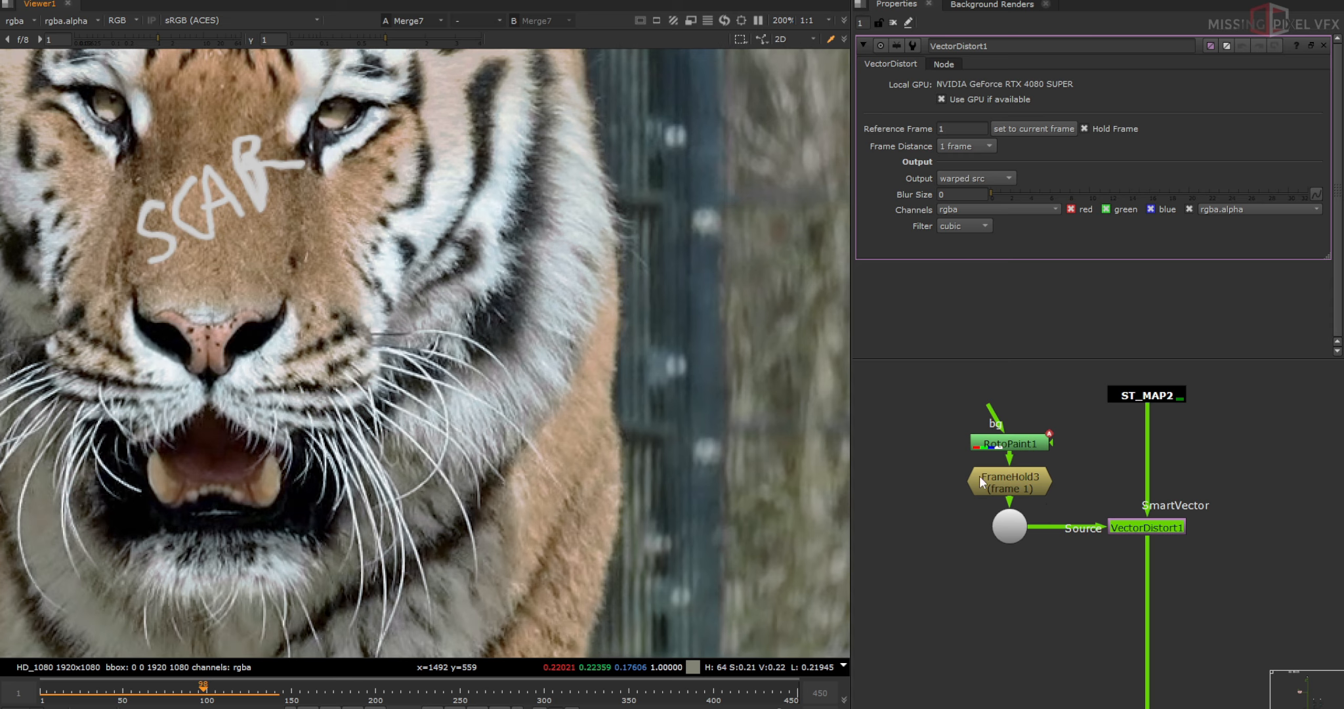
double_click(1004, 438)
left_click(910, 255)
left_click(893, 343)
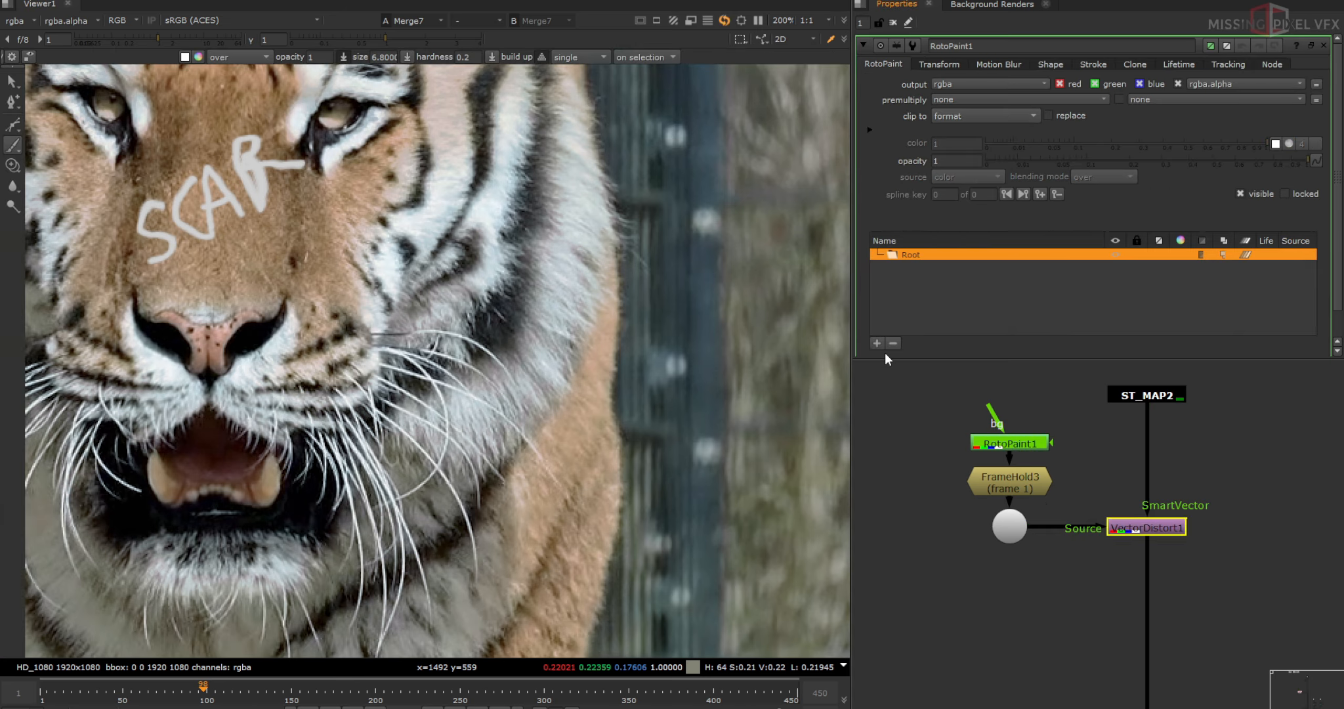
Paint the word SCAR again in RotoPaint1 at frame 98 while viewing the FrameHold3 output.
left_click(991, 472)
key("1")
left_click_drag(384, 273, 347, 346)
left_click_drag(424, 283, 416, 338)
mouse_move(441, 332)
left_mouse_down()
mouse_move(494, 327)
mouse_move(475, 291)
left_mouse_up()
left_click_drag(522, 315, 588, 276)
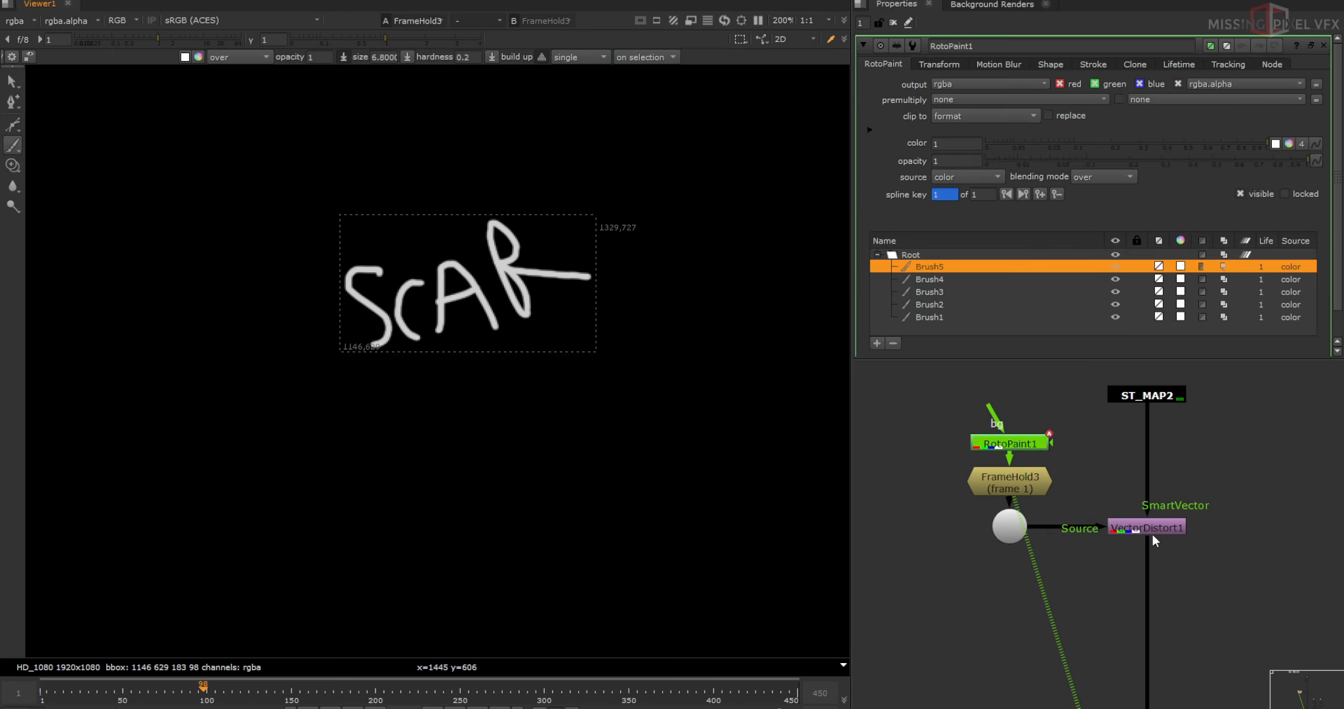
Check the repainted text in the VectorDistort1 output and in the Merge7 result over the tiger.
left_click(1149, 528)
left_click(893, 23)
scroll(1119, 472, "down", 6)
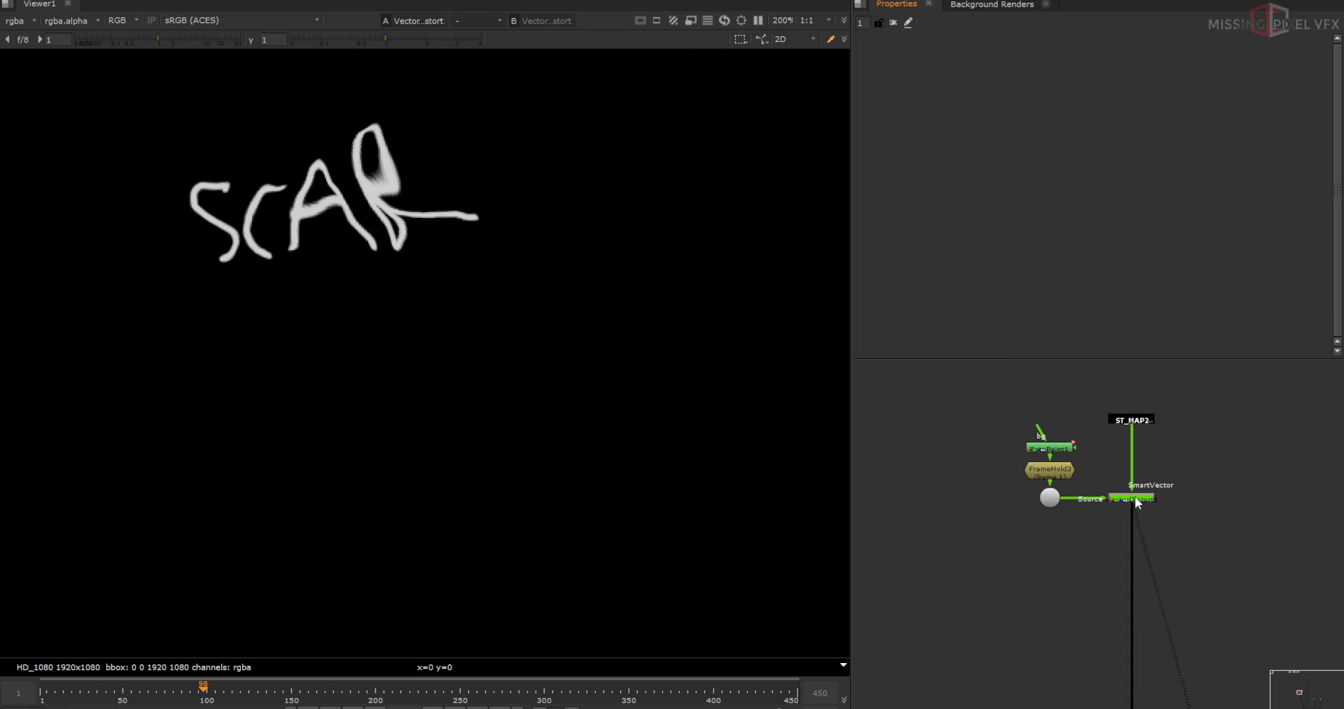
middle_click_drag(1219, 557, 947, 491)
scroll(1320, 589, "down", 3)
left_click(1325, 590)
key("1")
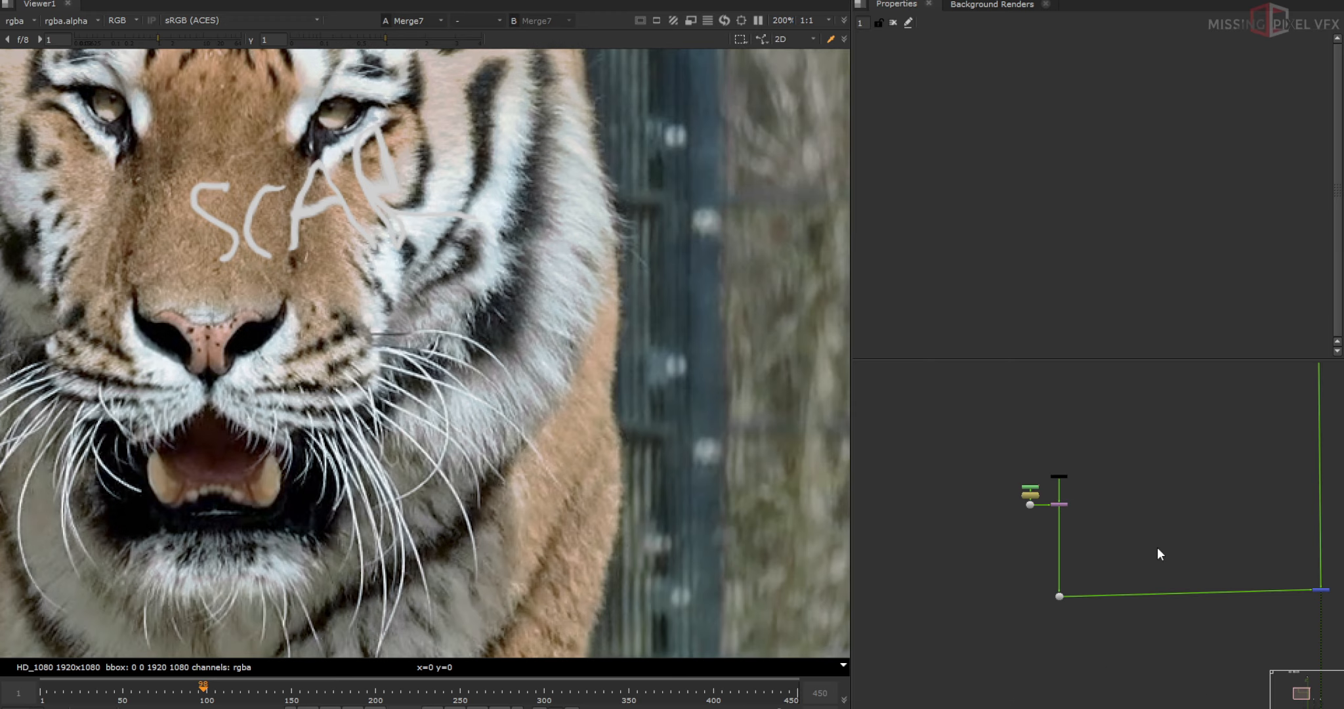
Set VectorDistort1's reference frame to the current frame, 98.
scroll(1072, 497, "up", 3)
left_click(1048, 511)
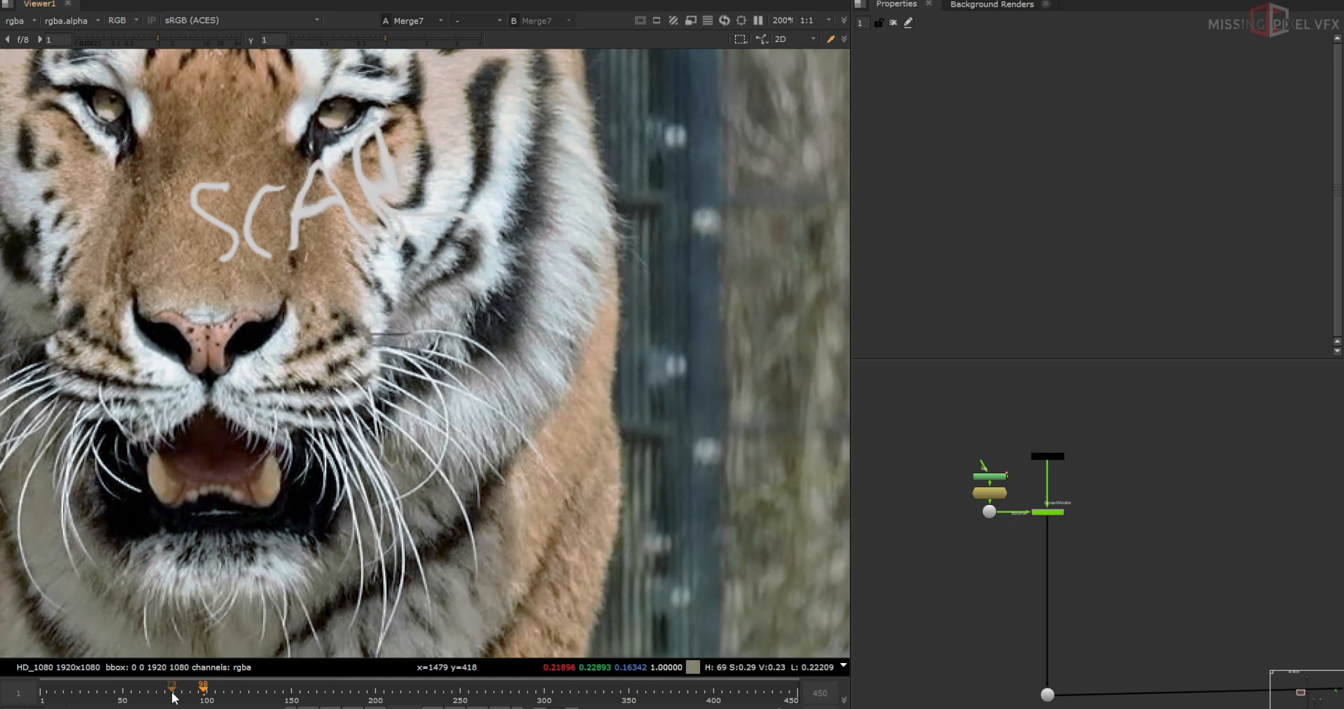
scroll(1011, 491, "up", 2)
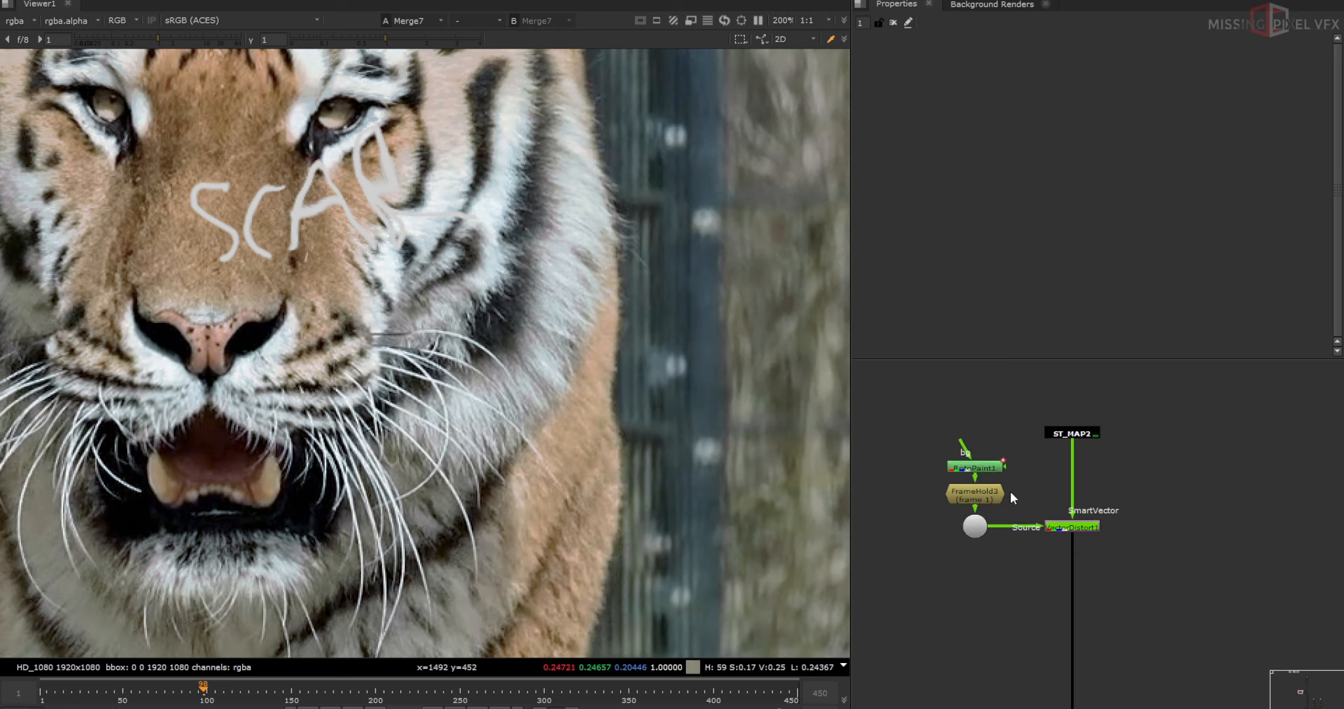
double_click(1072, 527)
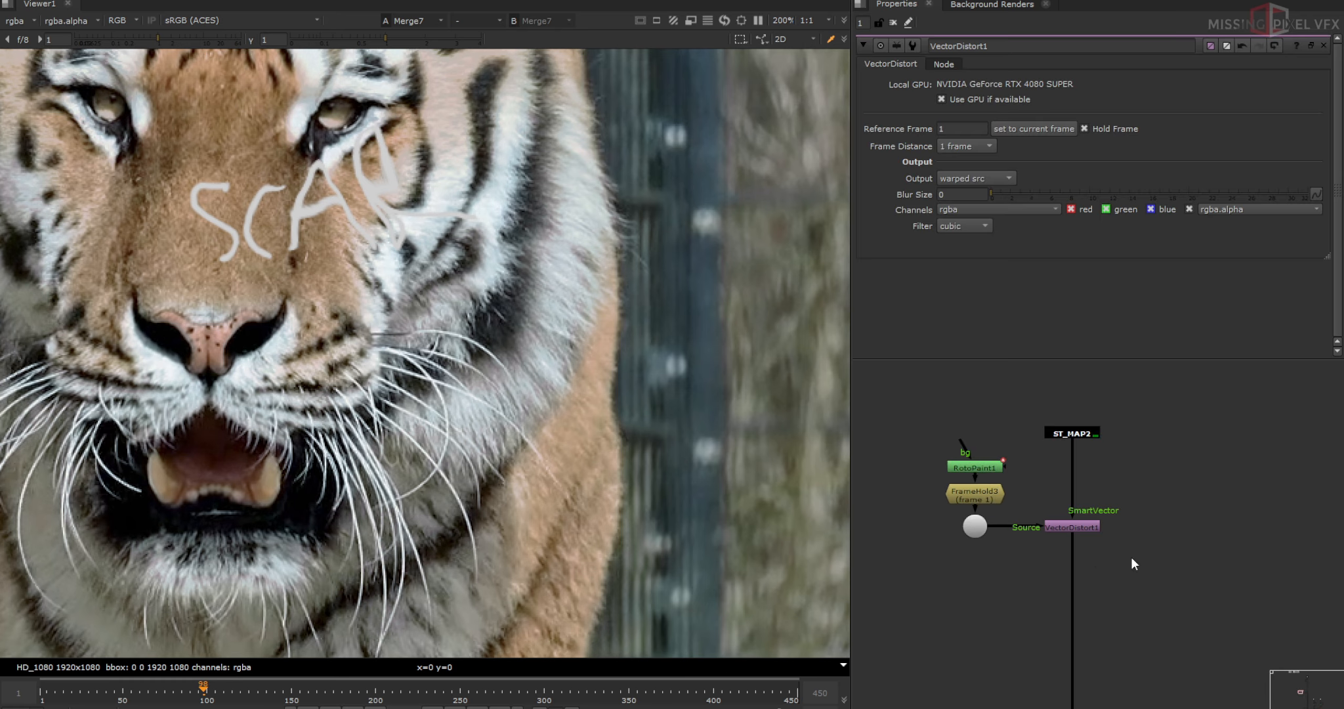
left_click(1090, 527)
left_click(1040, 130)
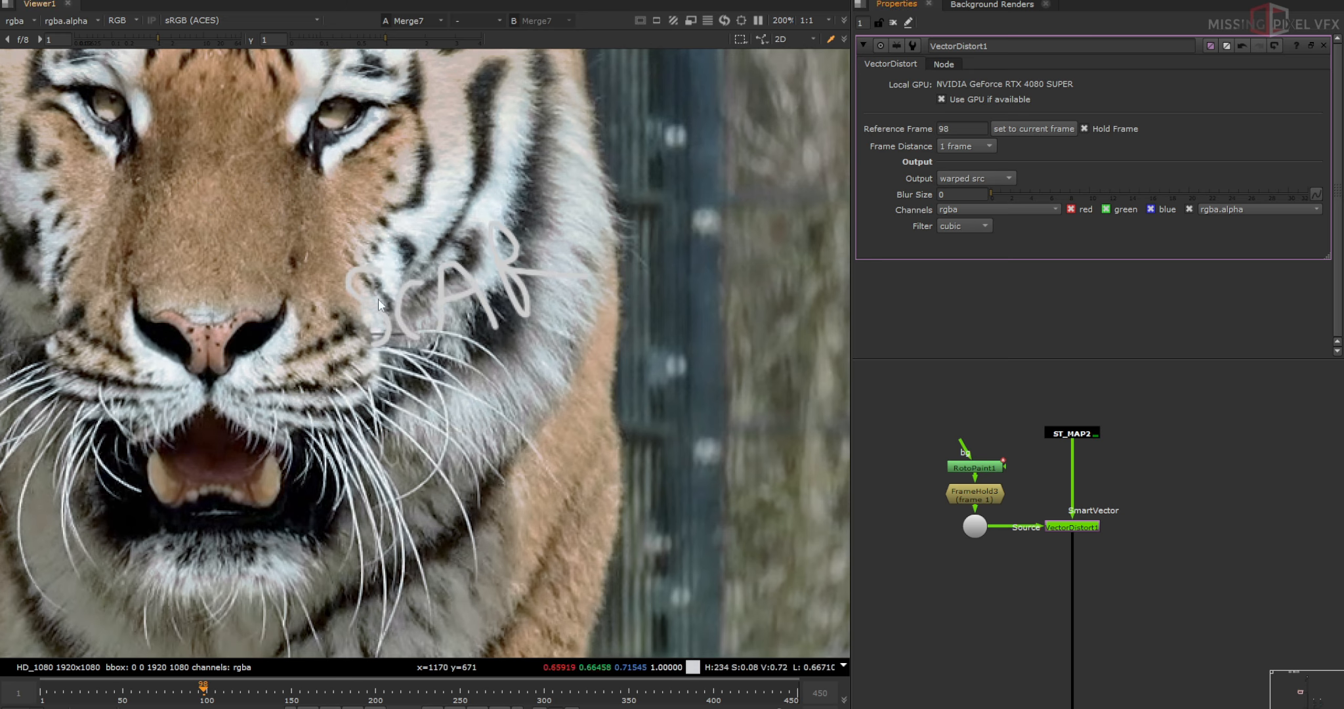
Insert a Transform after FrameHold3 and translate the text to x -154, y 43 onto the tiger's nose bridge.
left_click(988, 501)
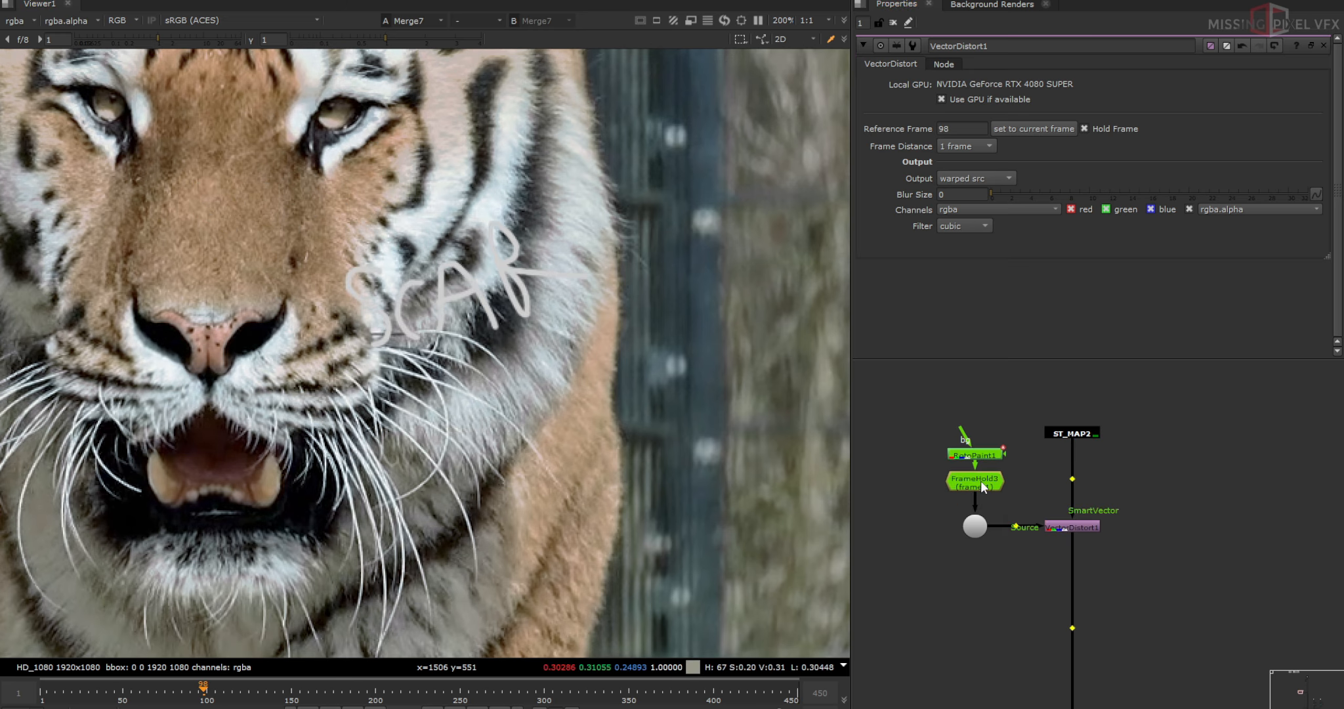
key("t")
scroll(505, 348, "down", 3)
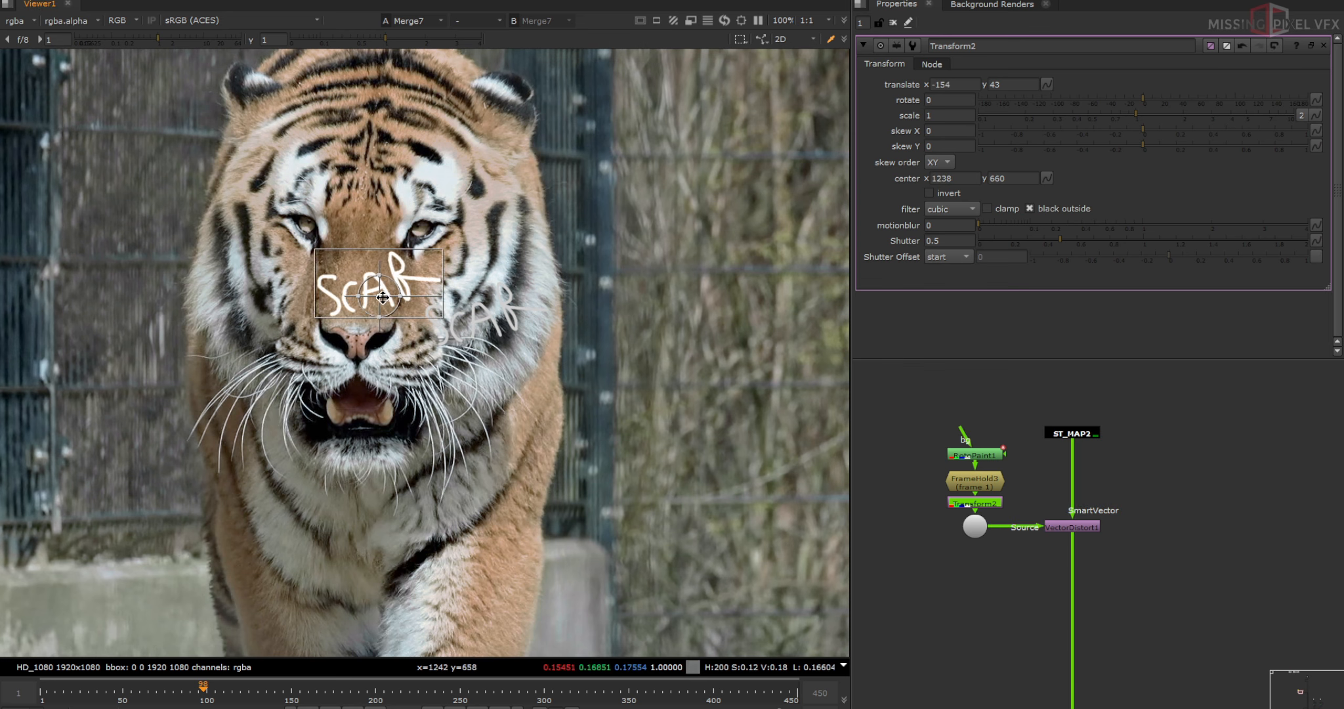
left_click(893, 22)
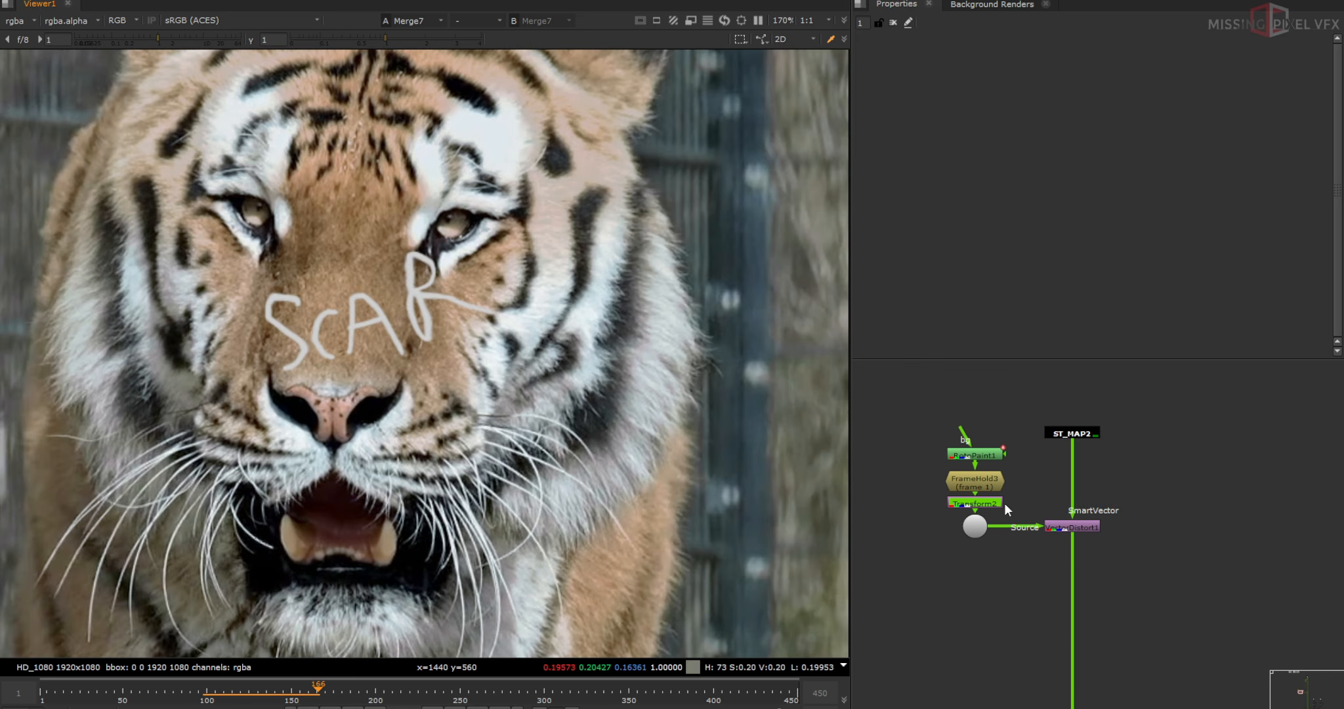
Delete the RotoPaint1, FrameHold3 and Transform nodes that feed the text into VectorDistort1.
scroll(1005, 505, "down", 1)
left_click_drag(1020, 440, 945, 504)
key("Delete")
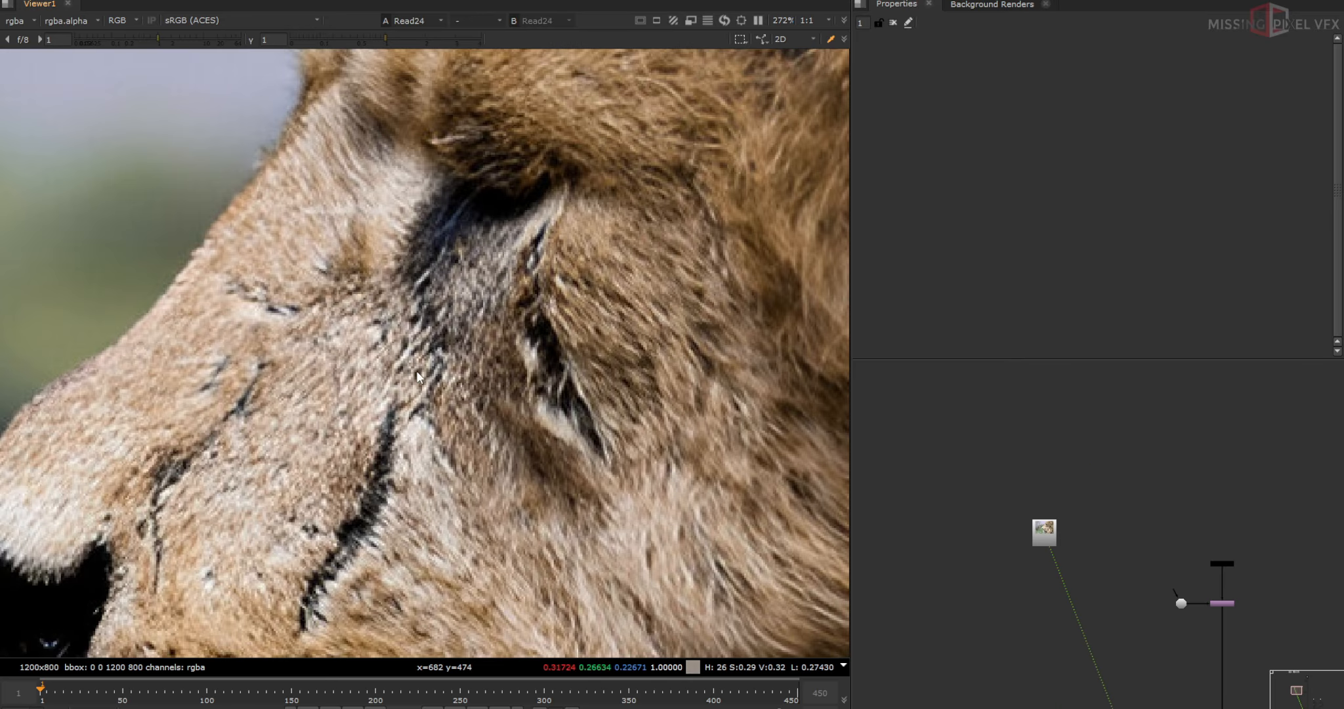
Examine the Read24 lion image, the Roto15 shape around its dark face mark, and the Merge20 cutout.
scroll(420, 374, "down", 2)
scroll(369, 464, "up", 3)
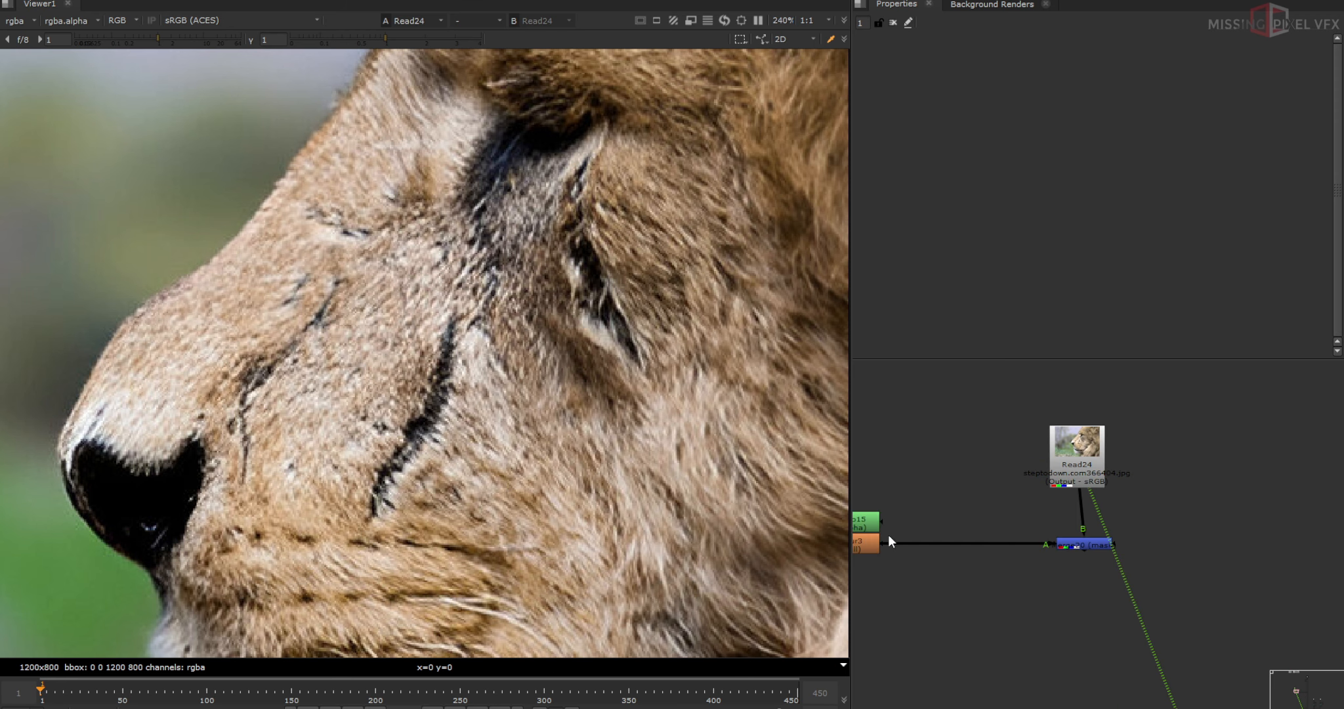
double_click(866, 523)
left_click(1075, 542)
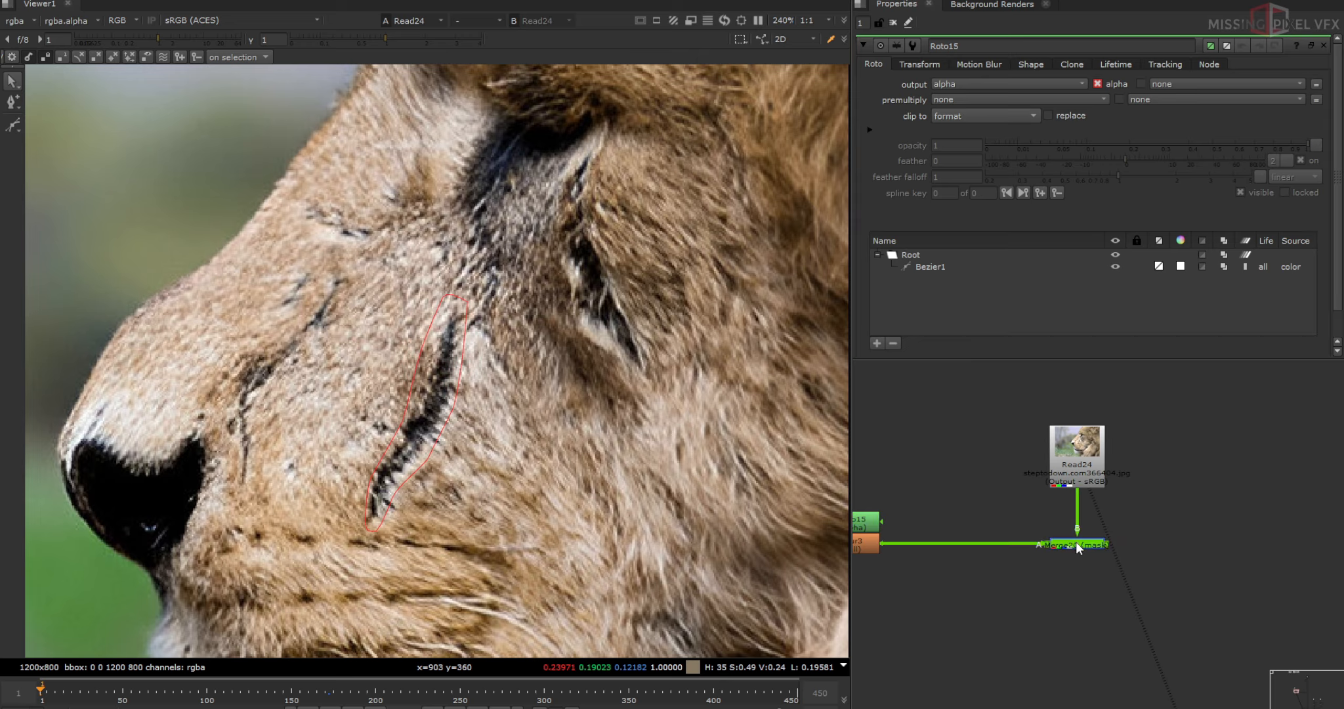
key("1")
Add a Reformat node after Merge20 to fit the scar cutout to the 1920x1080 root format.
scroll(1216, 486, "down", 2)
key("Tab")
type("ref")
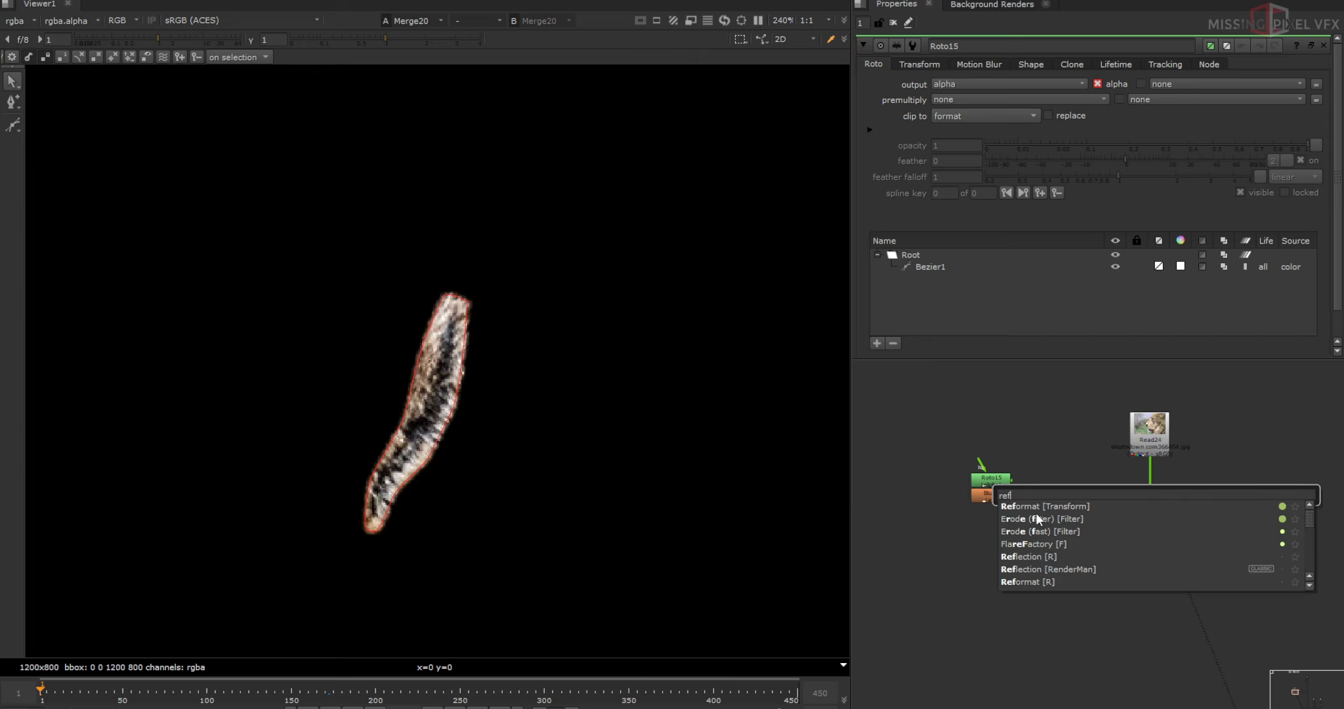
left_click(1036, 509)
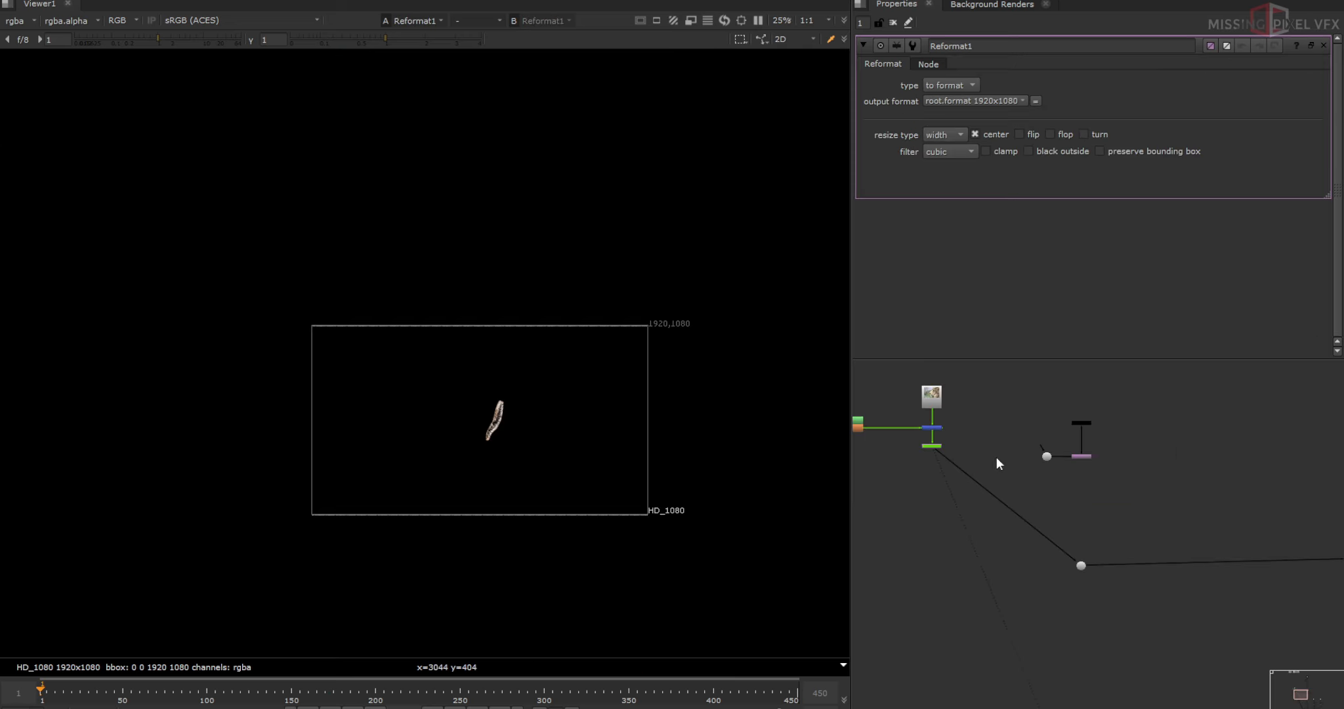
View the Merge7 result with the reformatted scar over the tiger plate.
scroll(996, 457, "up", 3)
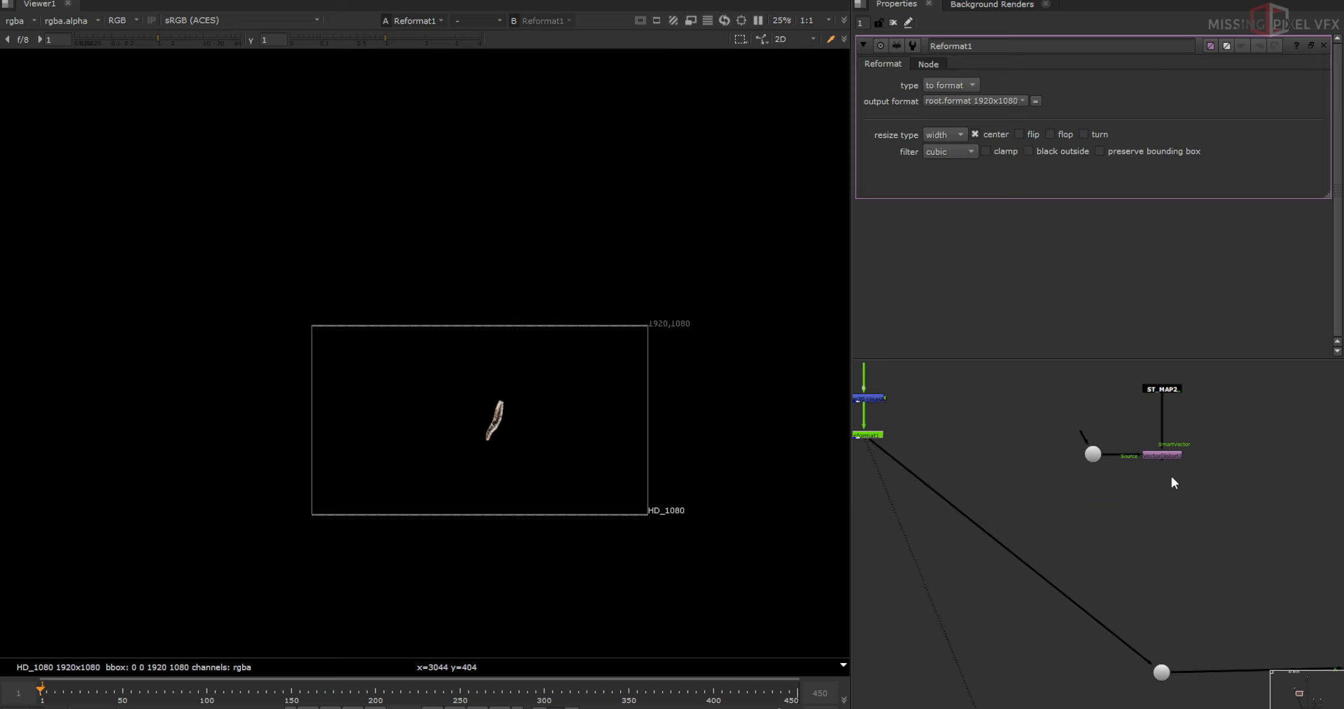
middle_click_drag(1198, 477, 1228, 511)
left_click_drag(1246, 519, 1065, 393)
scroll(948, 475, "down", 3)
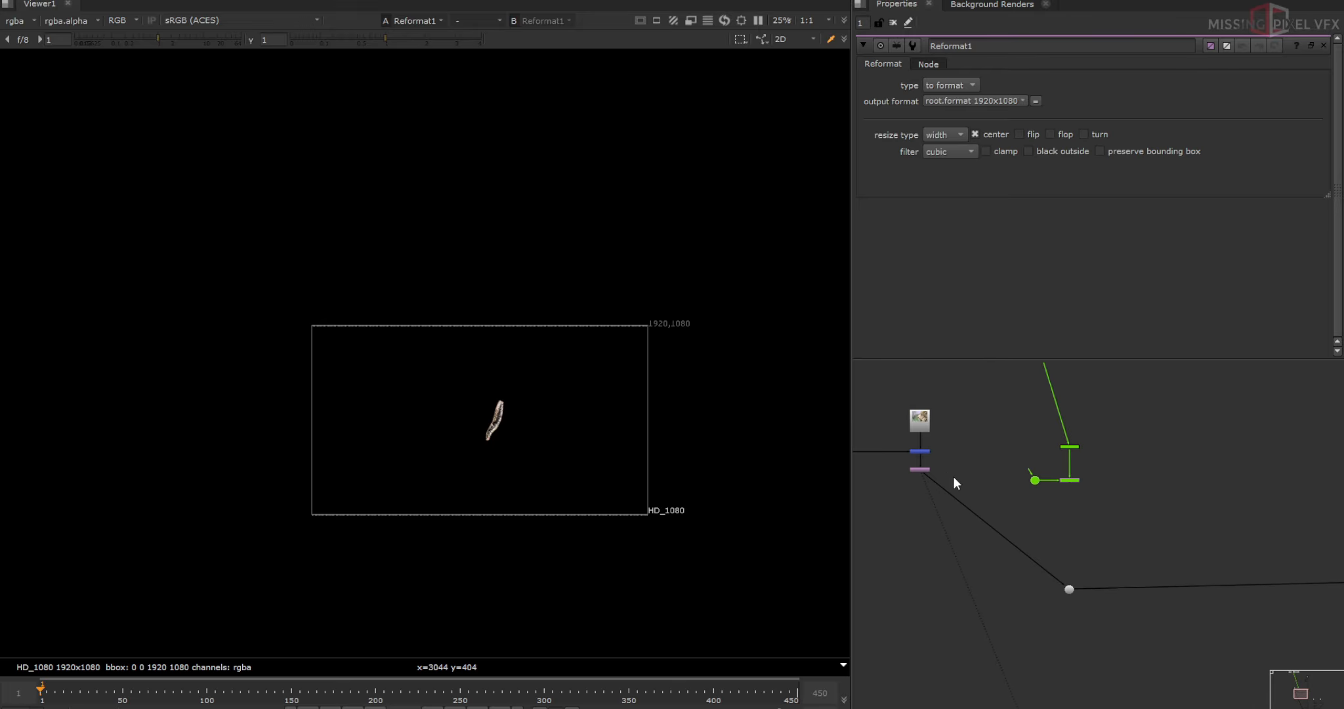
middle_click_drag(1313, 563, 1122, 537)
left_click_drag(1261, 543, 1115, 603)
key("1")
middle_click_drag(922, 525, 1109, 526)
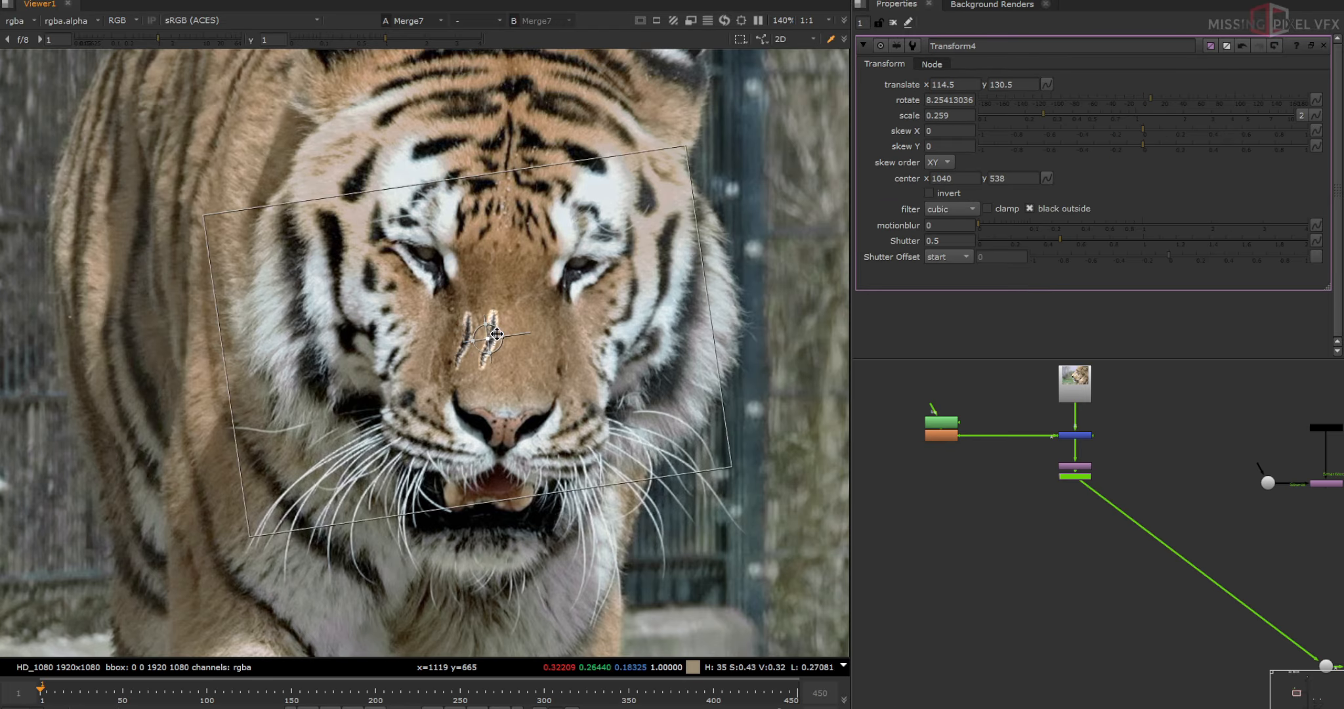
Undo the last rotation and move of the scar in Transform4.
key("ctrl+z")
key("ctrl+z")
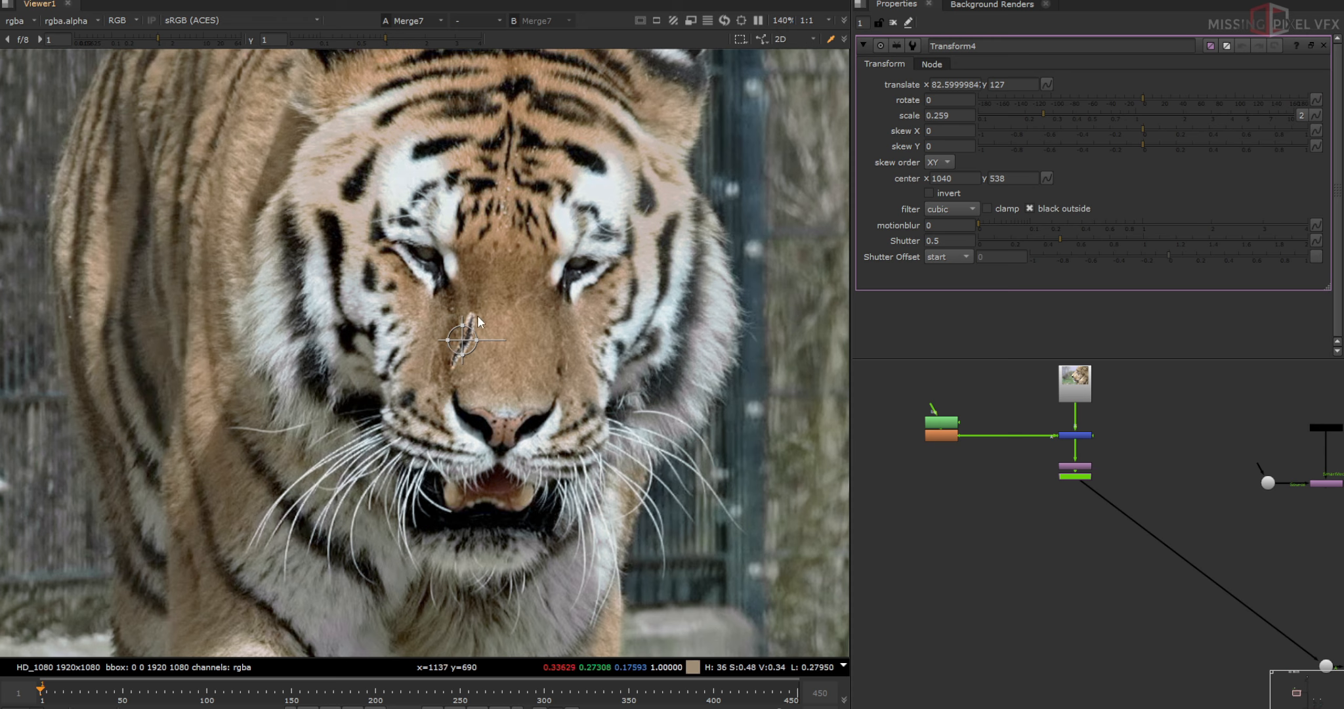
Add a Merge after Transform4 and feed it a second scar branch through a new Transform connected to the Reformat node.
key("m")
key("t")
left_click_drag(970, 515, 1070, 466)
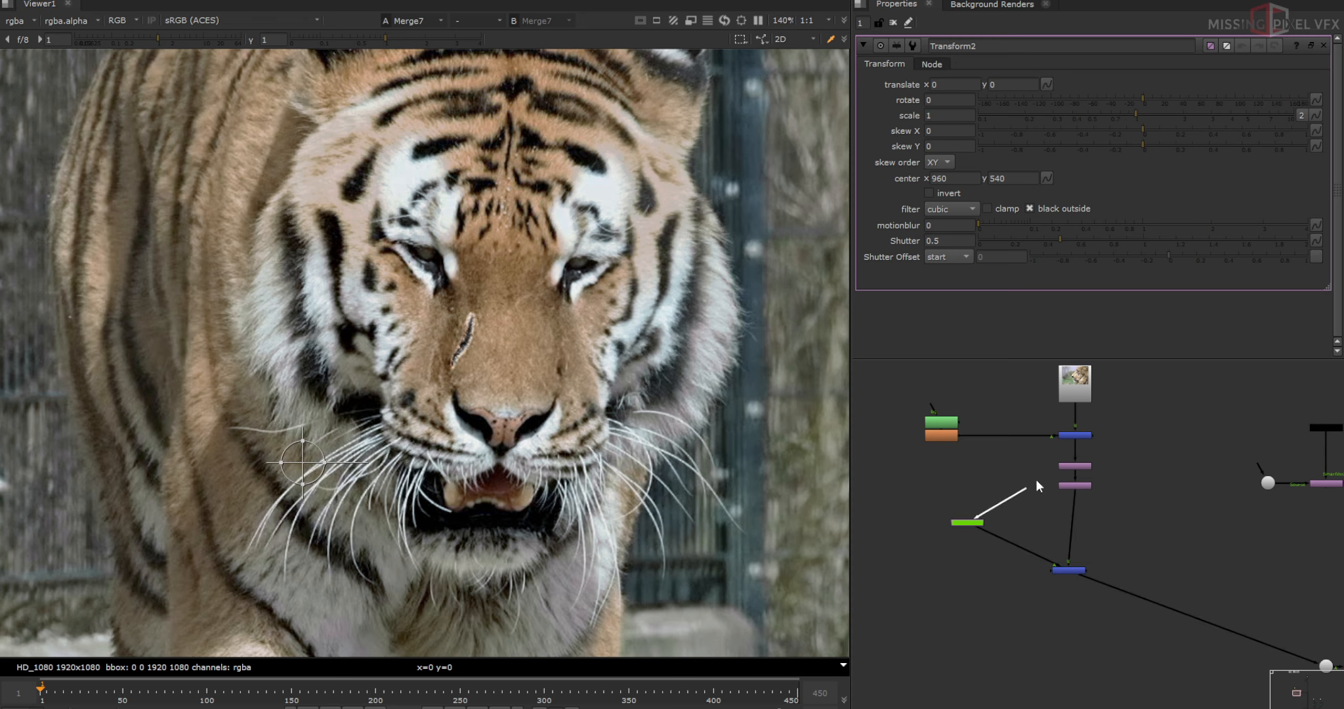
left_click_drag(984, 535, 1058, 567)
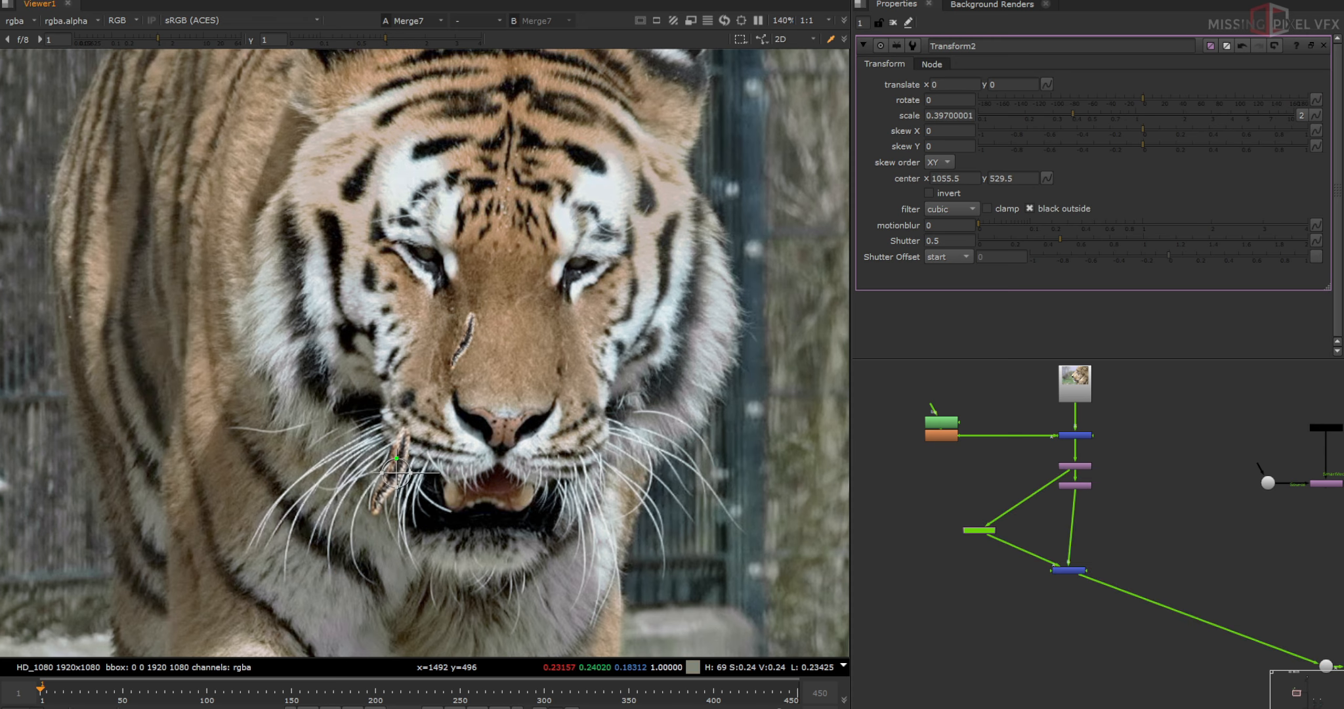
Shrink and reorient the second scar with its Transform, placing it on the opposite side of the tiger's nose bridge.
left_click_drag(428, 473, 377, 497)
left_click_drag(396, 472, 499, 372)
mouse_move(500, 365)
left_mouse_down()
mouse_move(535, 345)
mouse_move(511, 347)
left_mouse_up()
left_click_drag(495, 369, 505, 369)
key("ctrl+v")
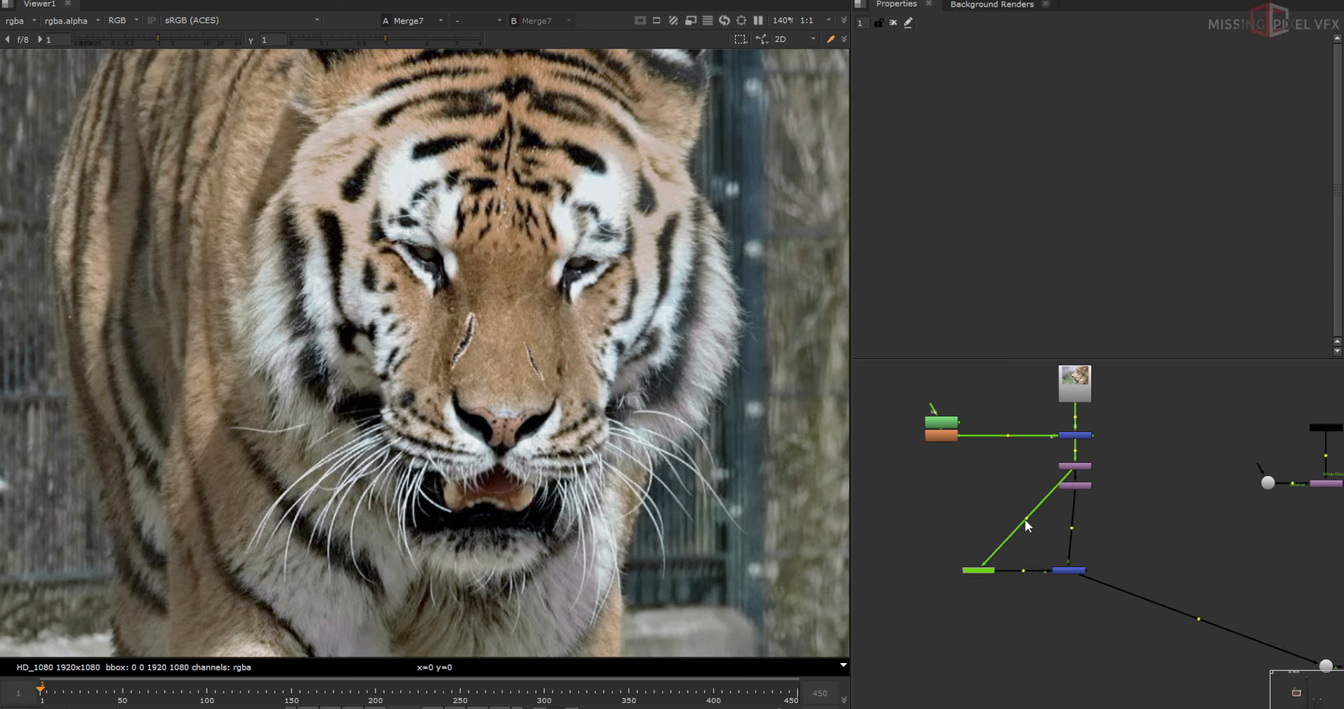
Route the second scar branch through a Dot, then feed a third Transform from the Reformat node into a new Merge.
left_click_drag(1025, 519, 973, 465, "ctrl")
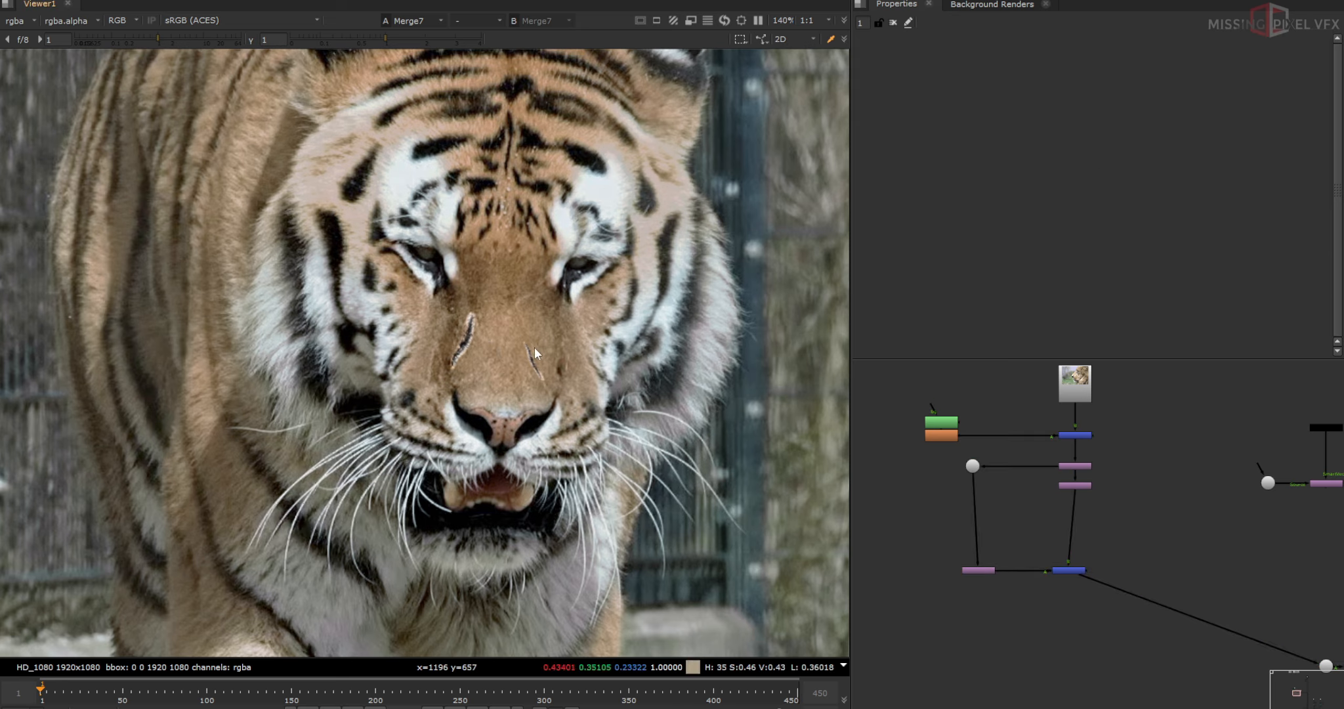
key("t")
left_click_drag(1150, 492, 1080, 468)
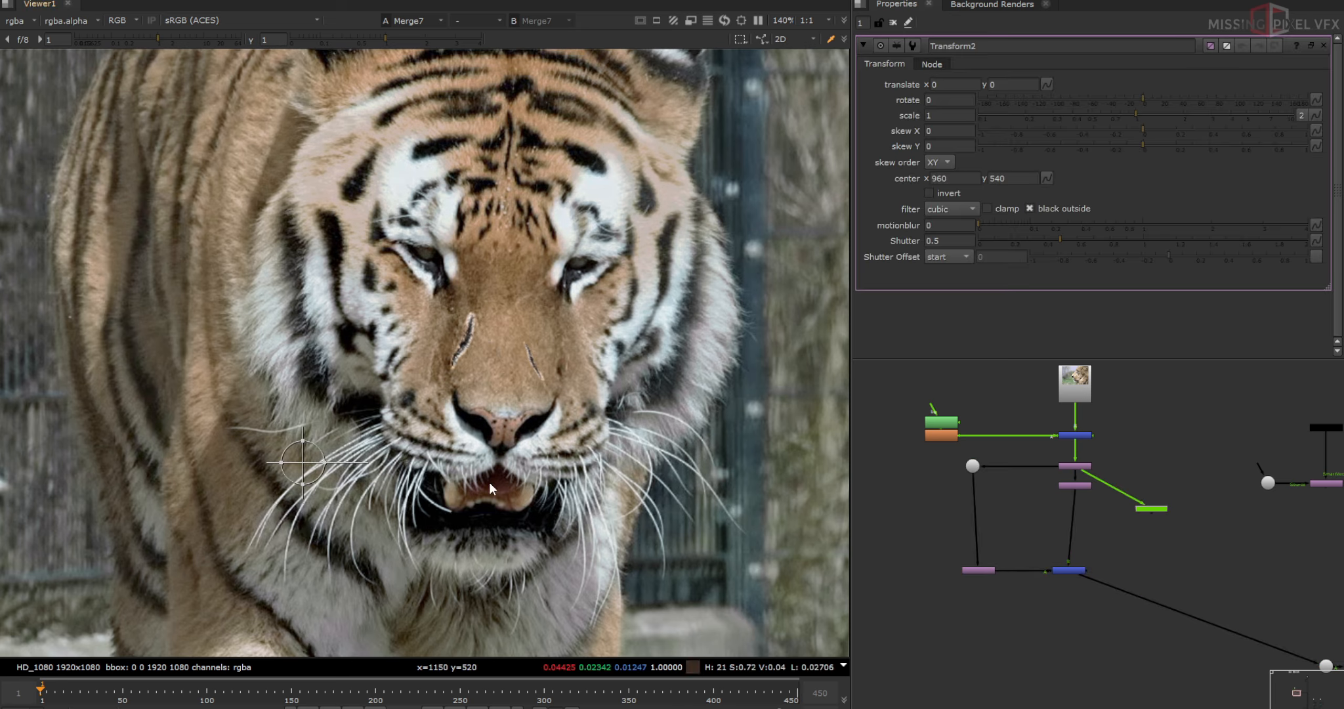
left_click(1069, 569)
key("m")
left_click_drag(1050, 600, 1150, 508)
Shrink, flip and rotate the third scar, placing it just above the tiger's nose, and close its Transform settings.
left_click_drag(407, 467, 462, 424)
left_click_drag(552, 376, 518, 336)
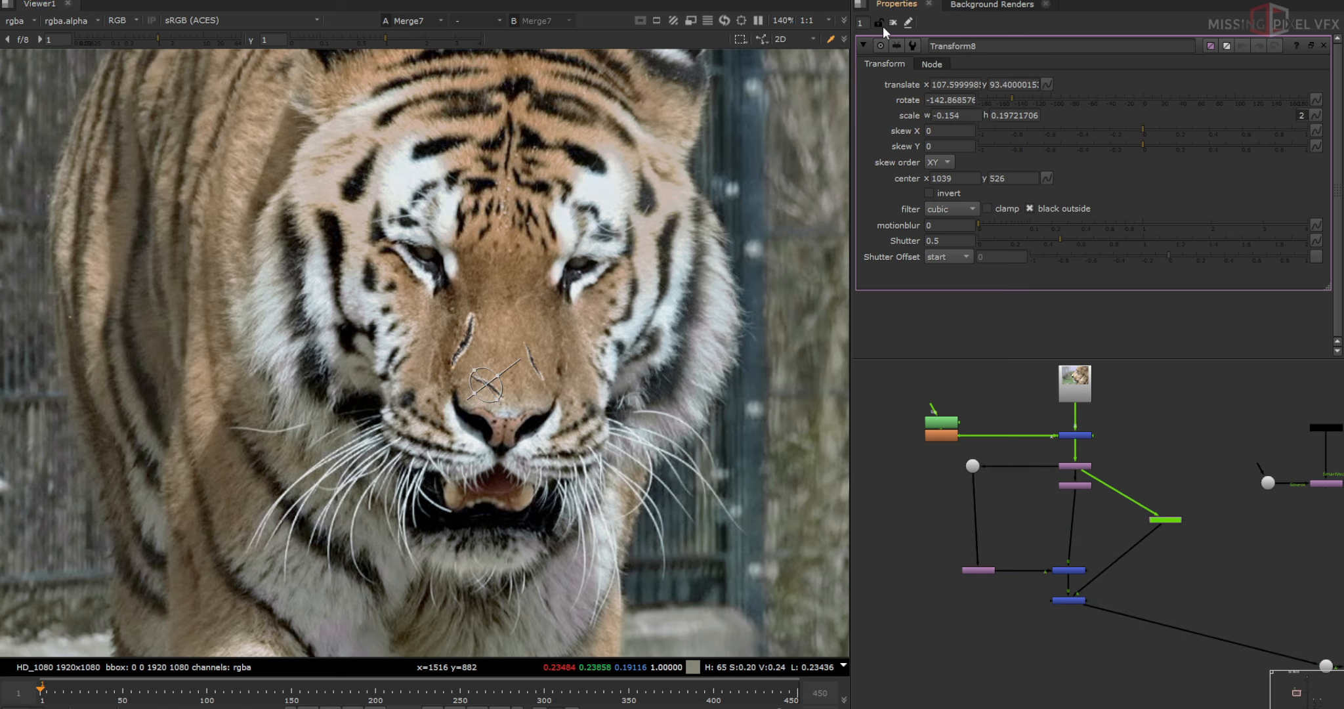
left_click(893, 22)
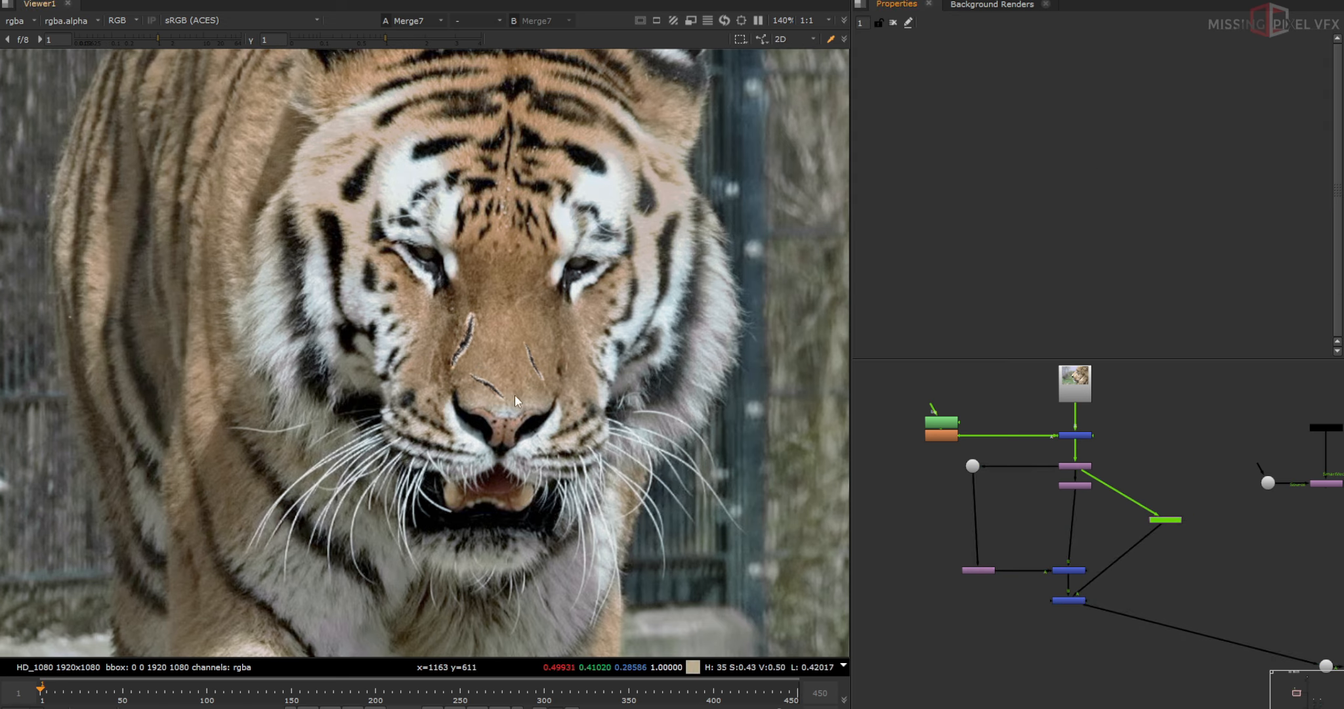
Insert a Merge after Transform8 with a new Noise node in its A input, and set its operation to stencil.
left_click(1158, 559)
key("m")
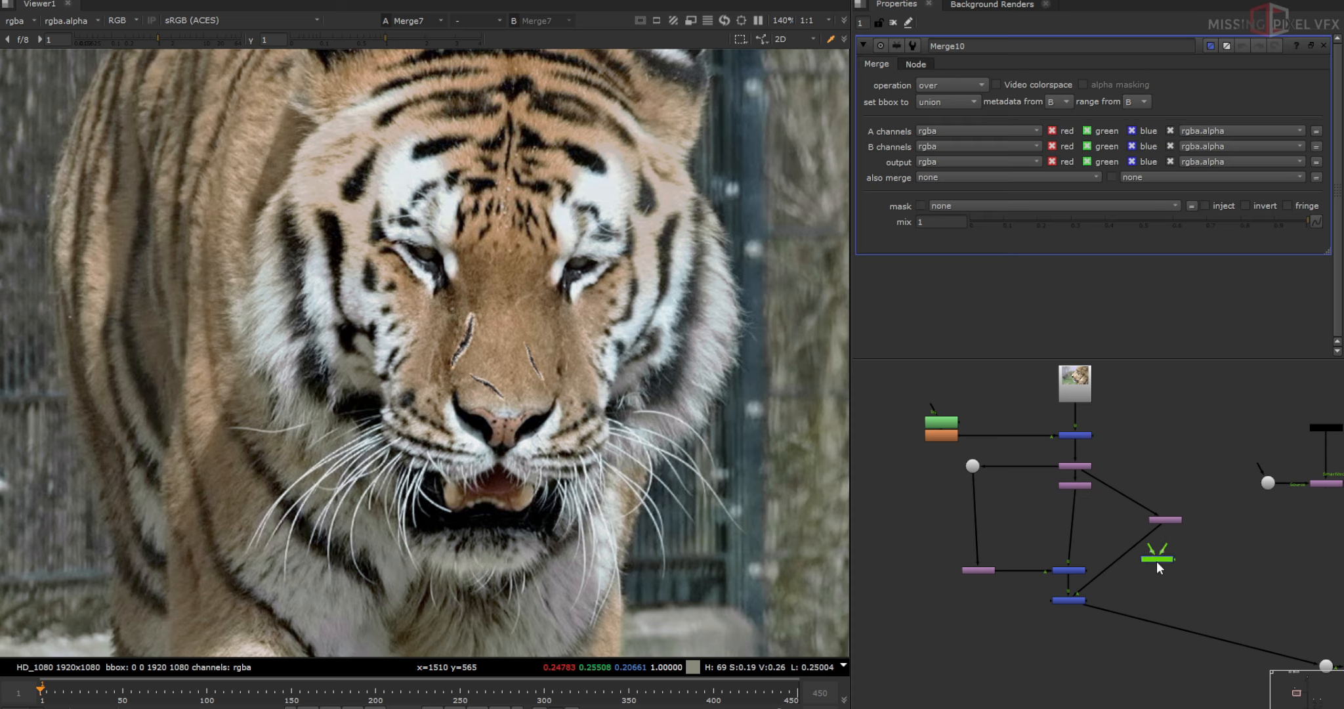
left_click_drag(1156, 560, 1138, 547)
key("Tab")
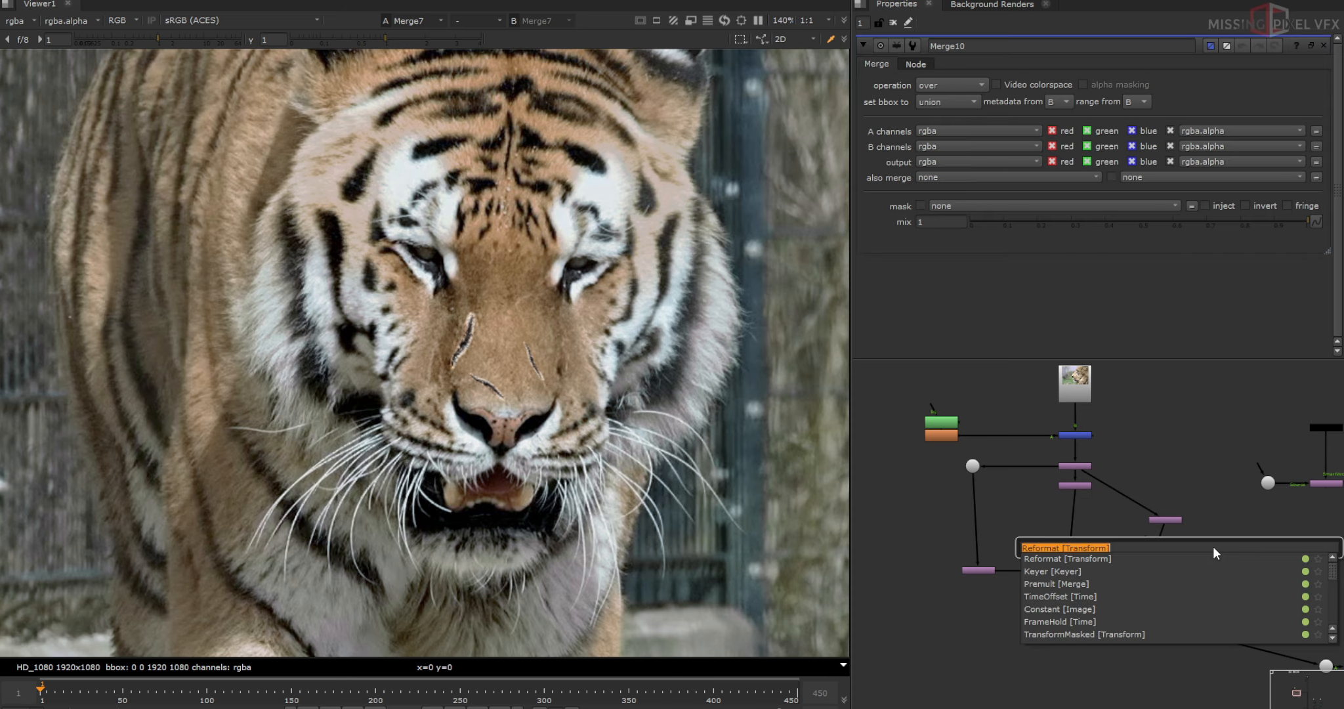
type("noise")
key("Return")
scroll(1168, 553, "up", 4)
double_click(1157, 549)
key("1")
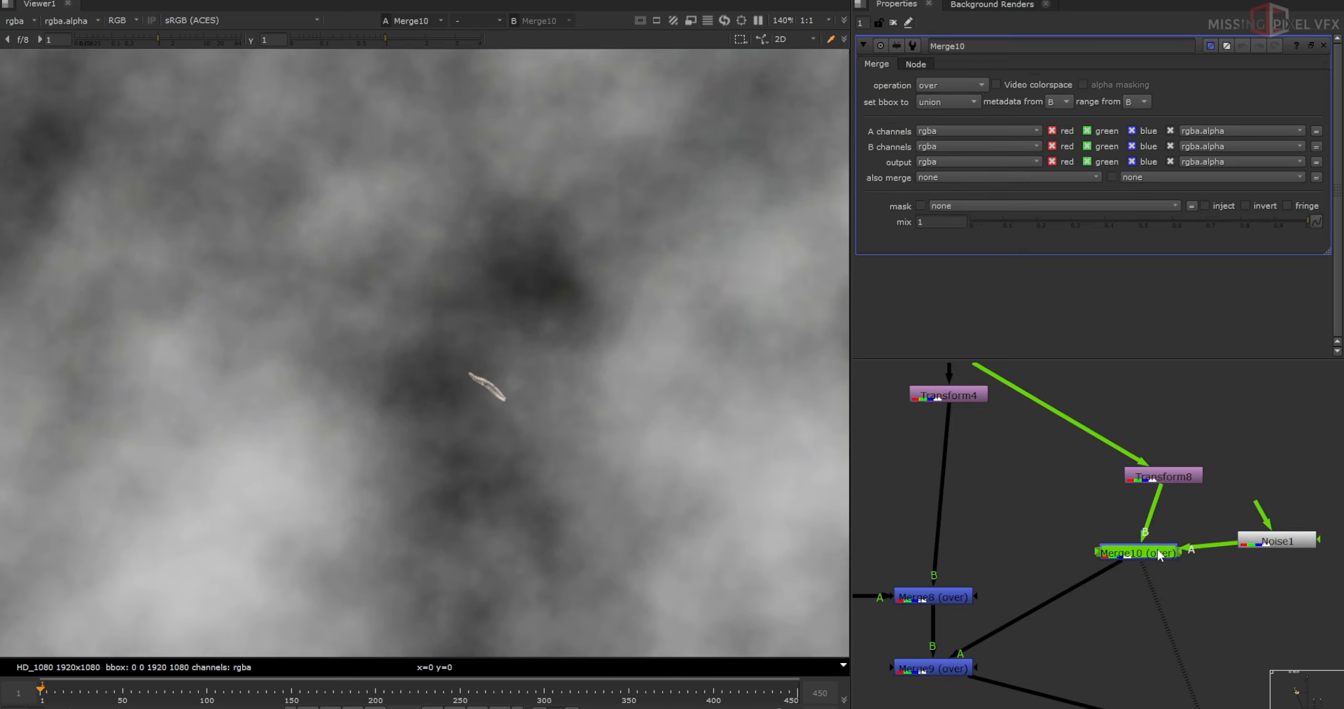
left_click(930, 85)
left_click(954, 385)
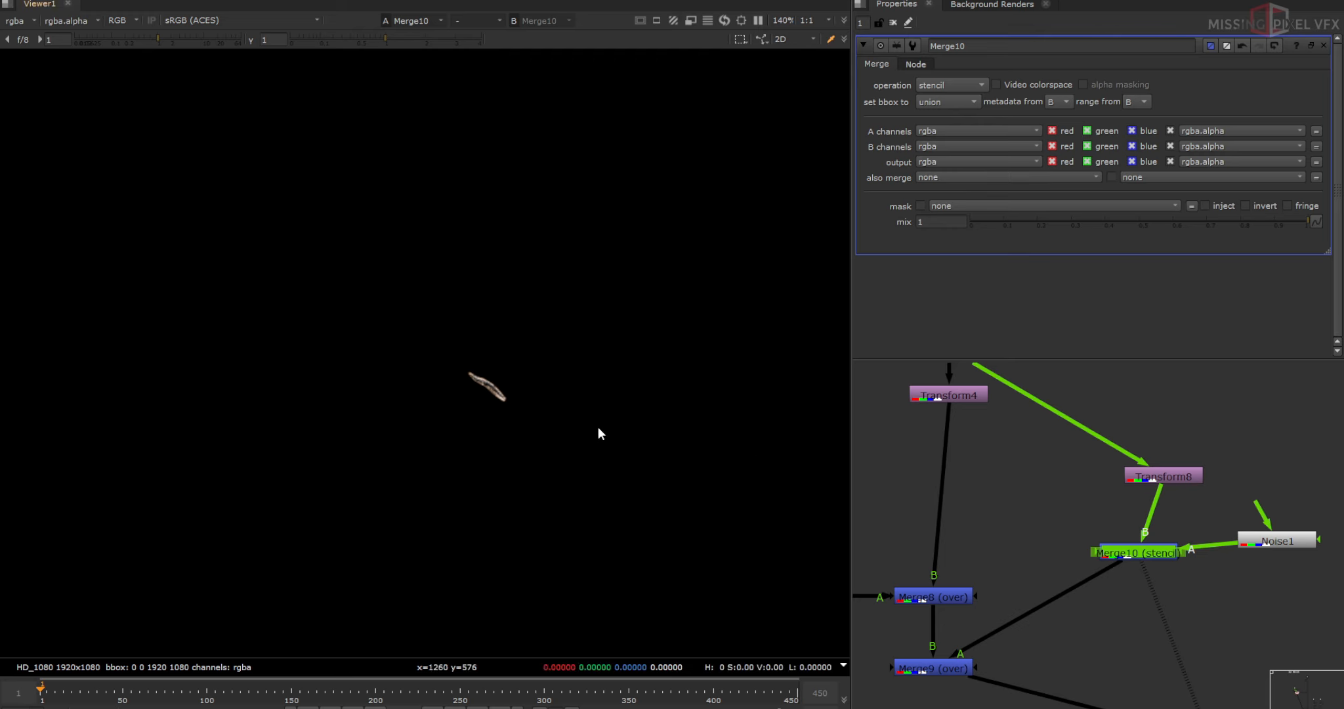
Add a Grade after Noise1, affecting the rgba channels, with the whitepoint set to 0.36.
double_click(1273, 541)
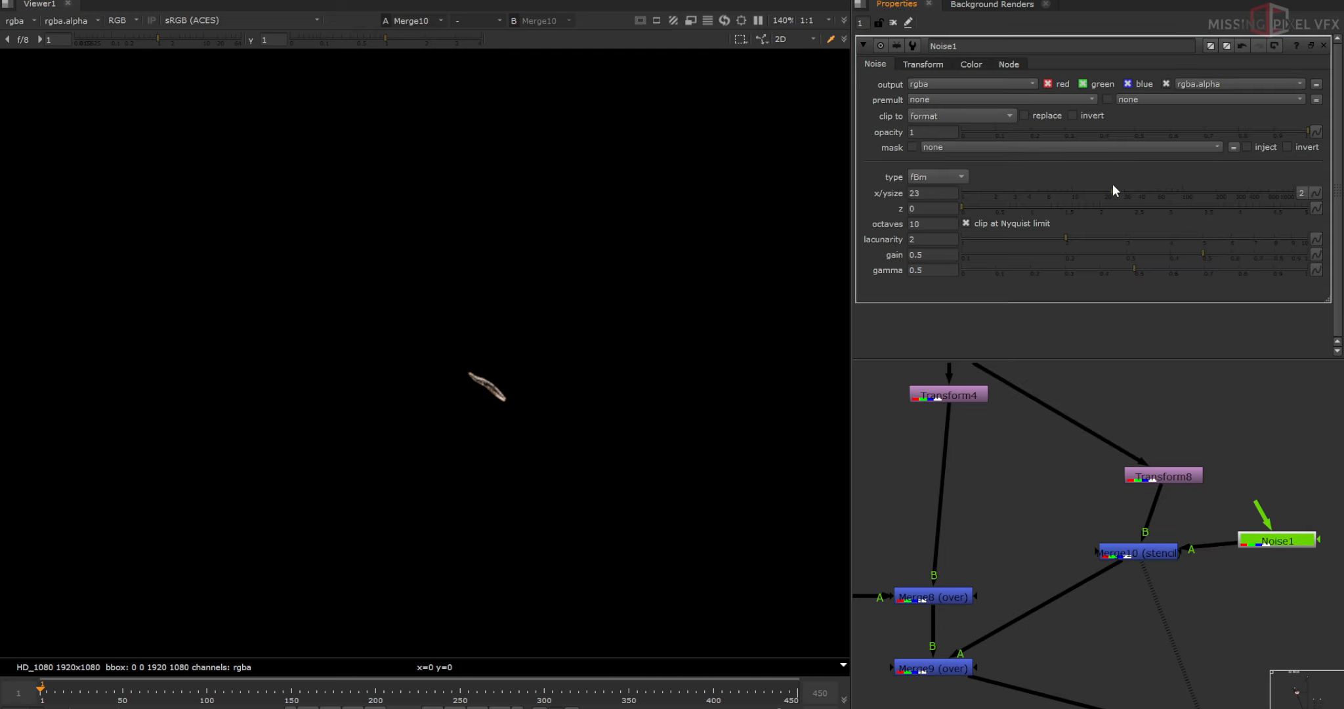
key("g")
left_click(985, 84)
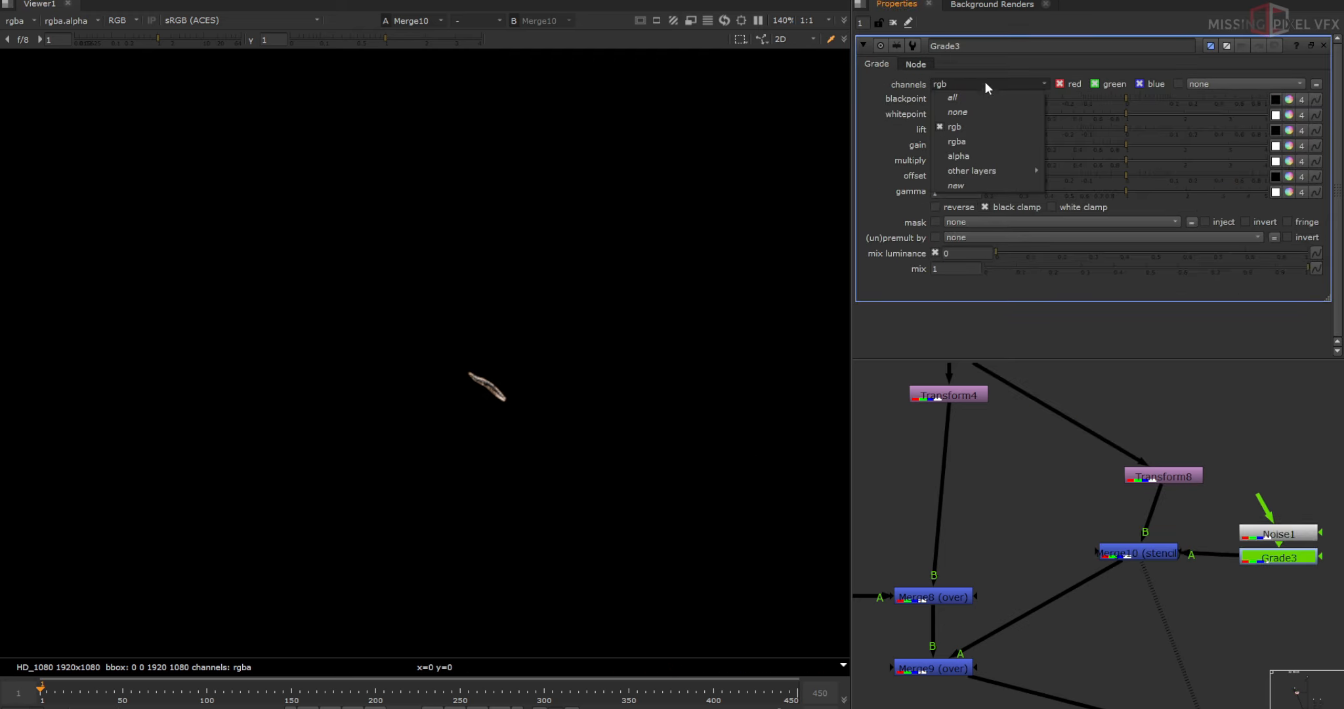
left_click(957, 142)
left_click_drag(1114, 115, 1067, 113)
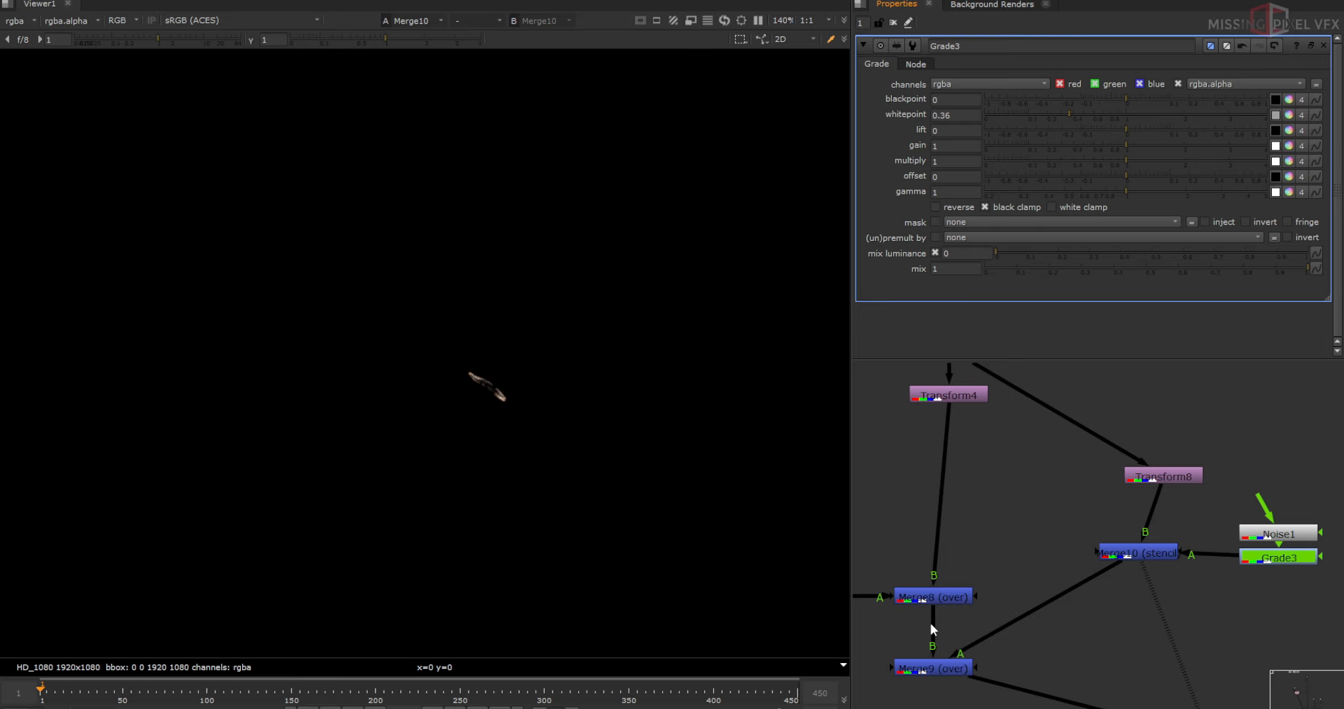
View the Merge9 and Merge7 results and examine the noise-broken scar above the tiger's nose.
left_click(933, 667)
key("1")
scroll(643, 405, "down", 5)
scroll(915, 478, "down", 7)
middle_click_drag(1332, 541, 1135, 485)
left_click(1150, 507)
key("1")
scroll(573, 397, "up", 5)
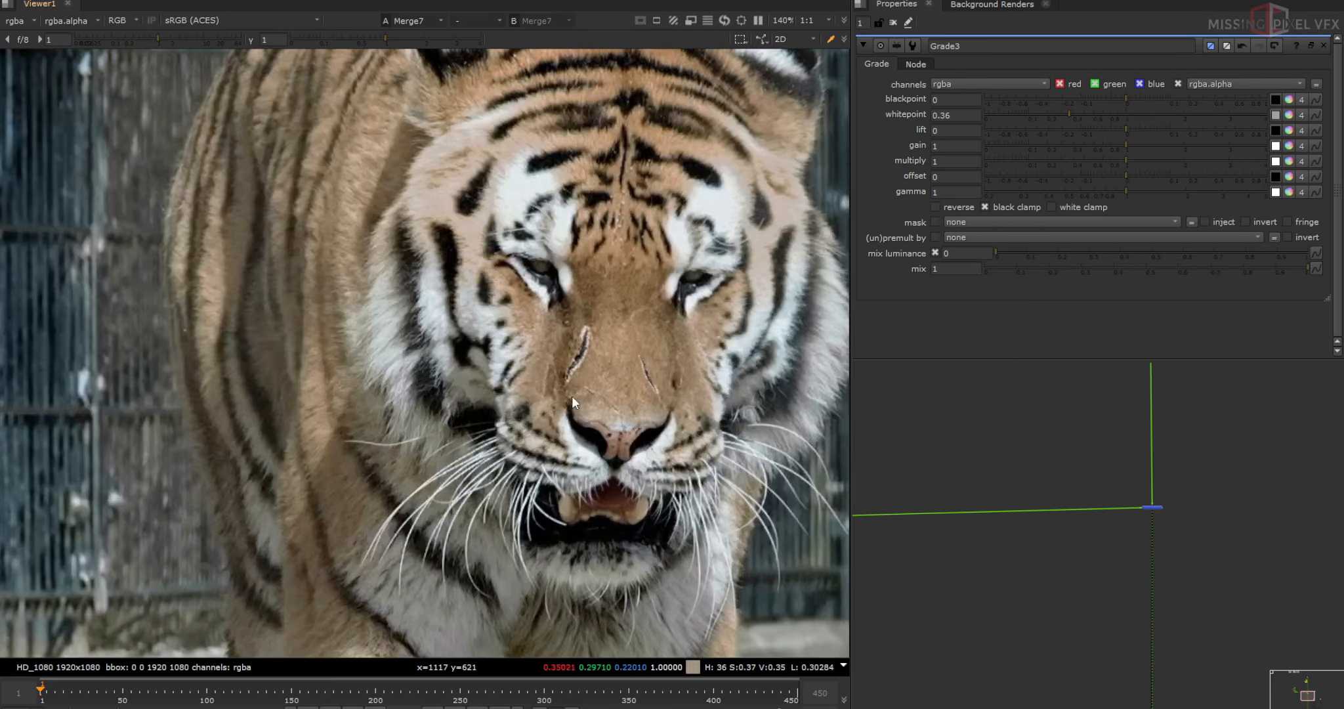
scroll(572, 401, "up", 3)
scroll(984, 519, "down", 3)
middle_click_drag(962, 515, 1172, 542)
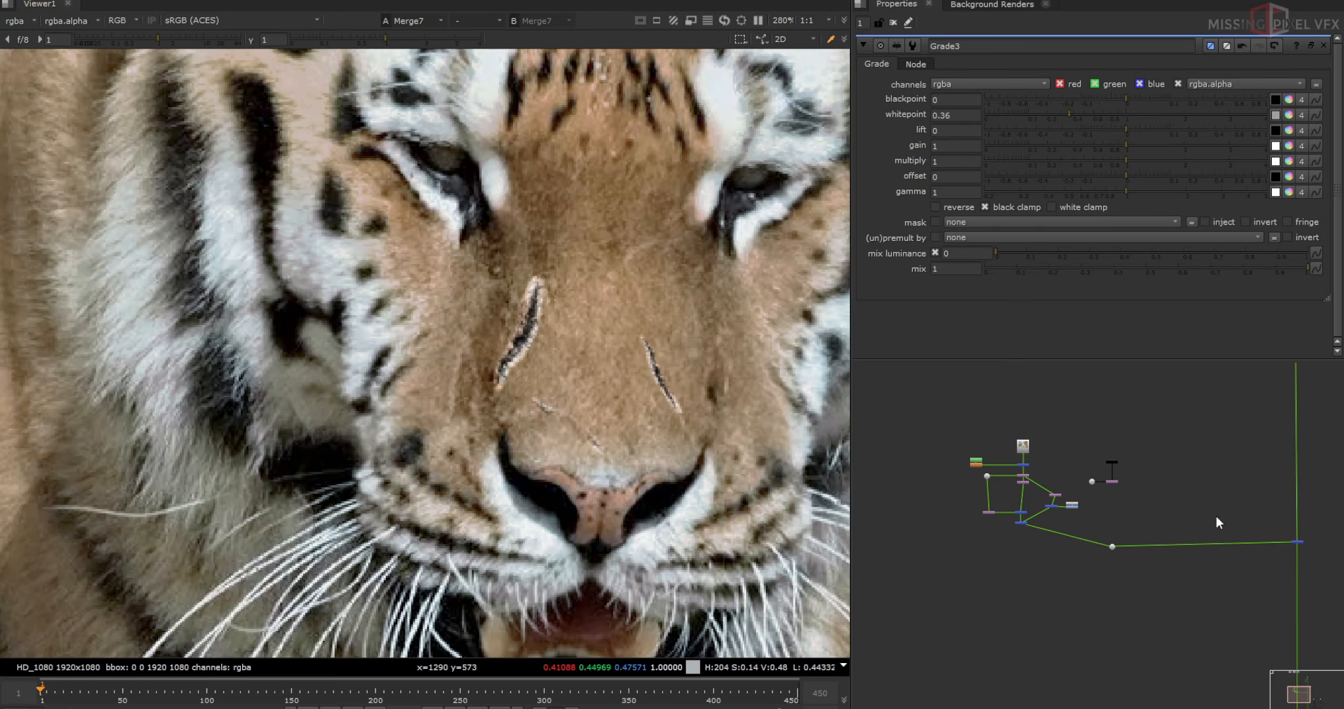
scroll(572, 400, "down", 6)
scroll(1017, 560, "up", 2)
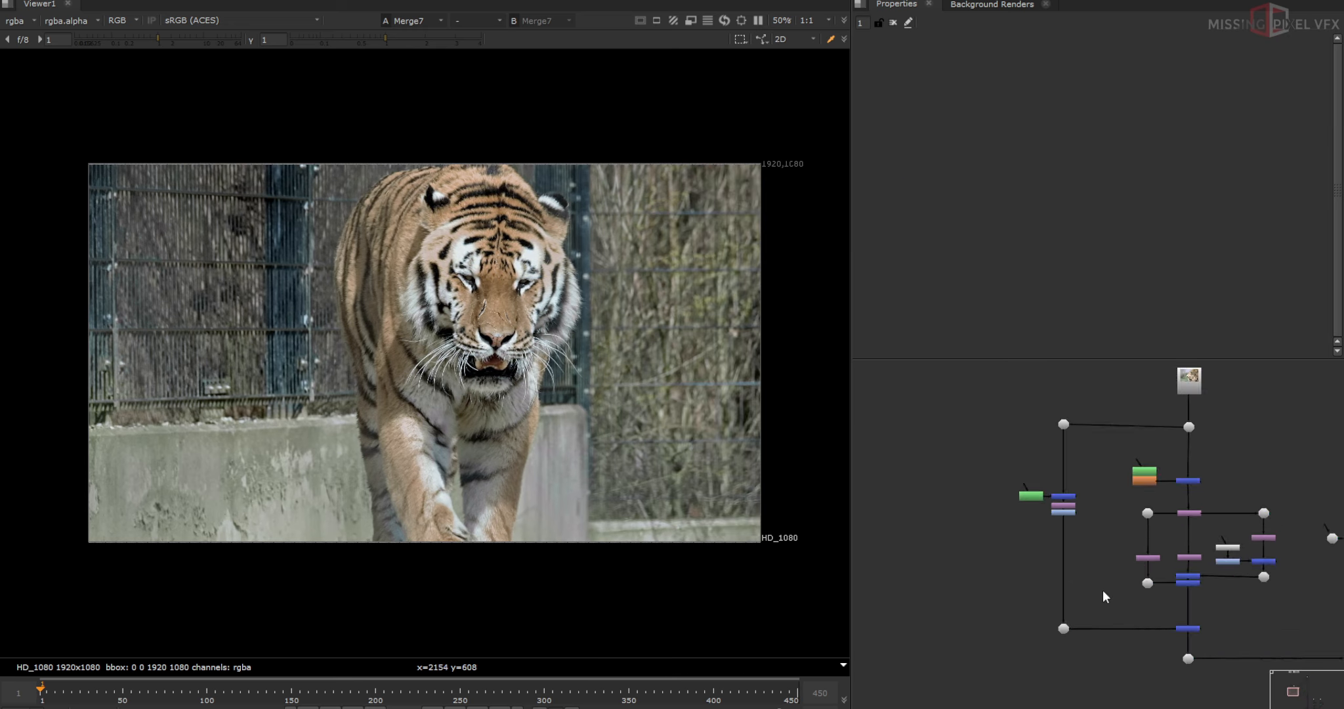
Examine the additional scar branches by opening the Roto16 settings and viewing the Grade8 output.
left_click_drag(1054, 514, 1146, 600)
scroll(1025, 566, "up", 2)
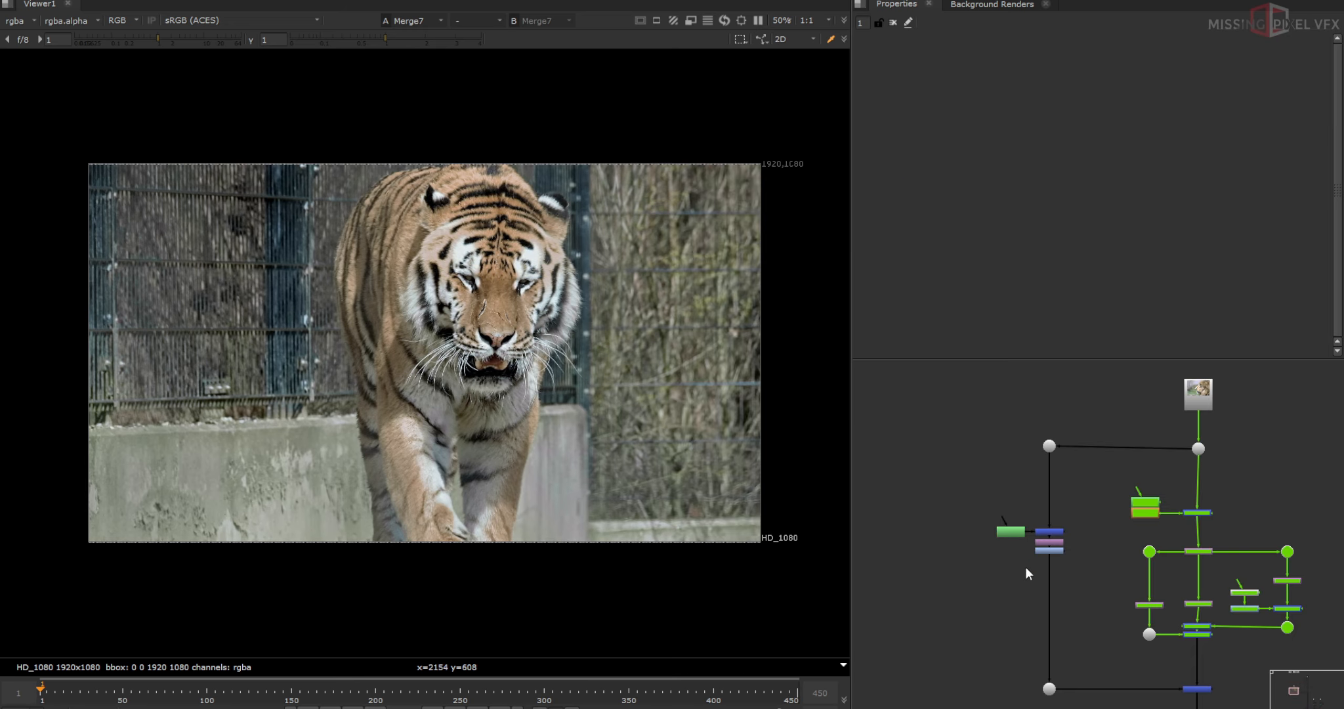
scroll(978, 518, "up", 3)
double_click(978, 519)
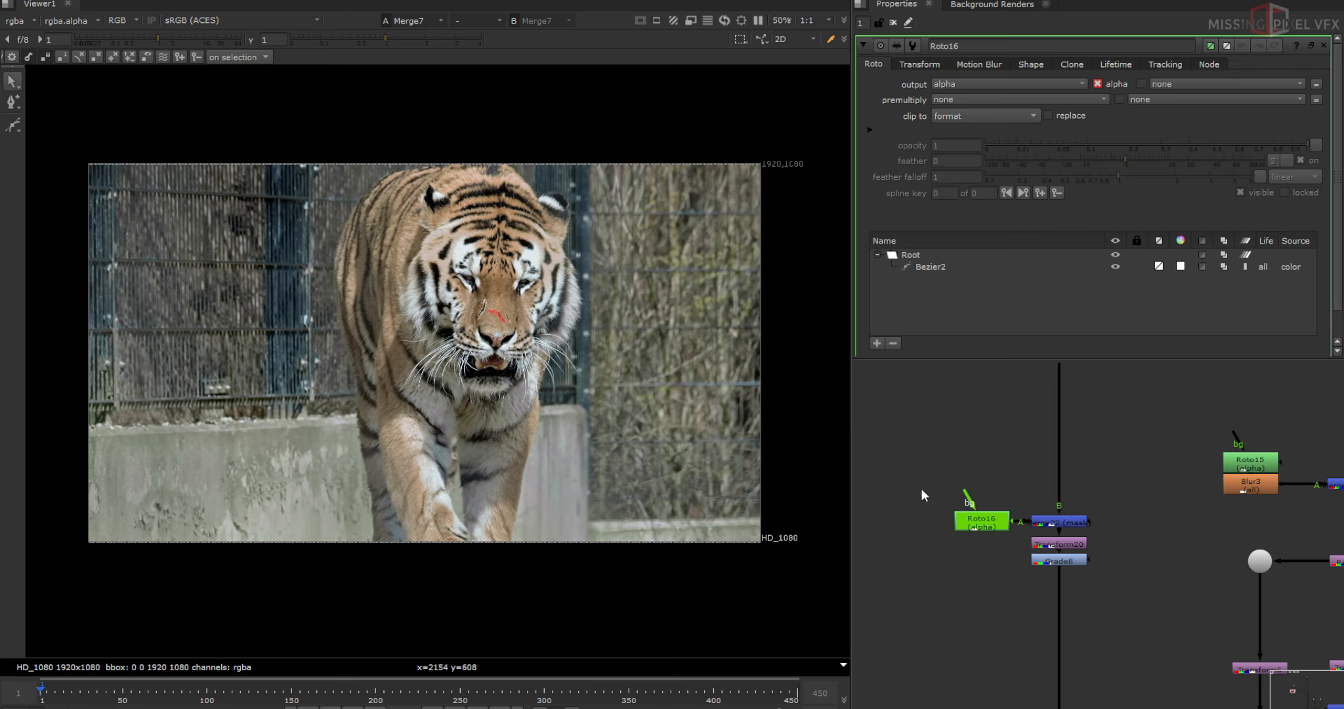
left_click(1041, 558)
key("1")
scroll(1181, 614, "down", 3)
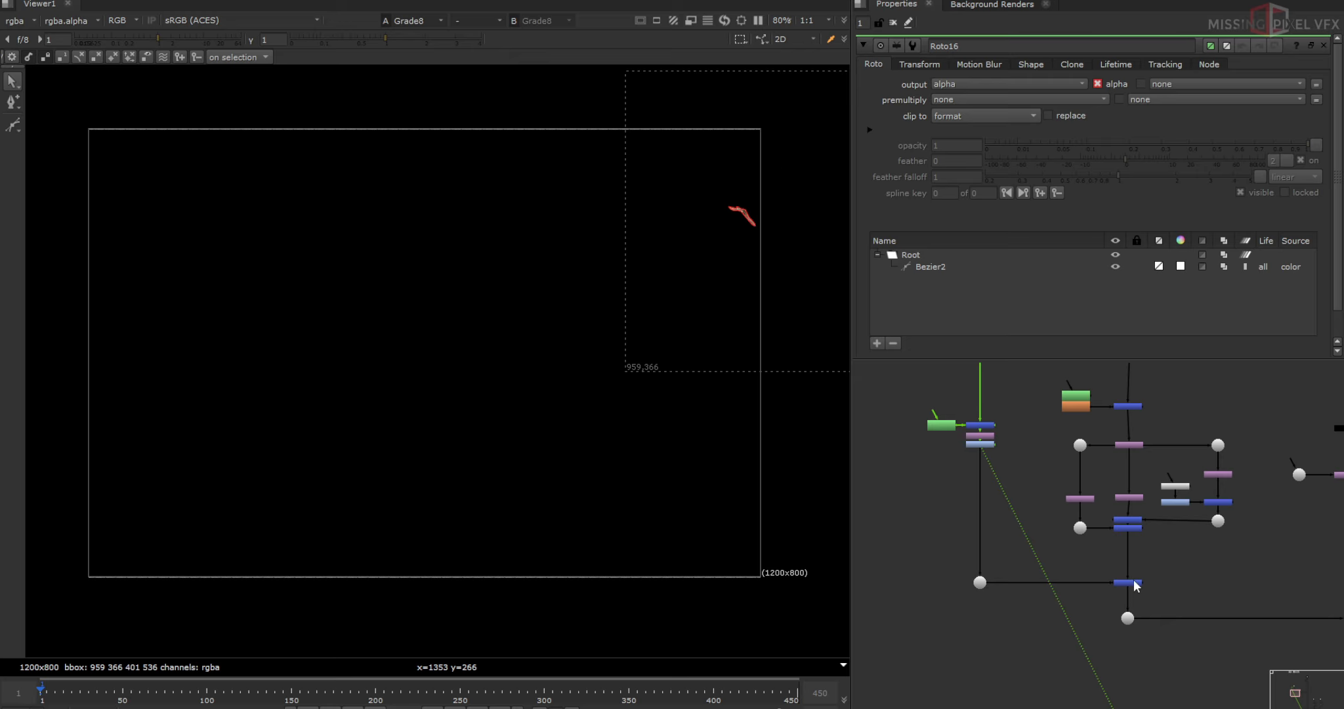
View the full scar composite at Merge7 and close the Roto16 settings.
left_click(1134, 582)
key("1")
scroll(1134, 580, "down", 3)
middle_click_drag(1136, 584, 999, 571)
left_click_drag(1296, 561, 1332, 591)
key("1")
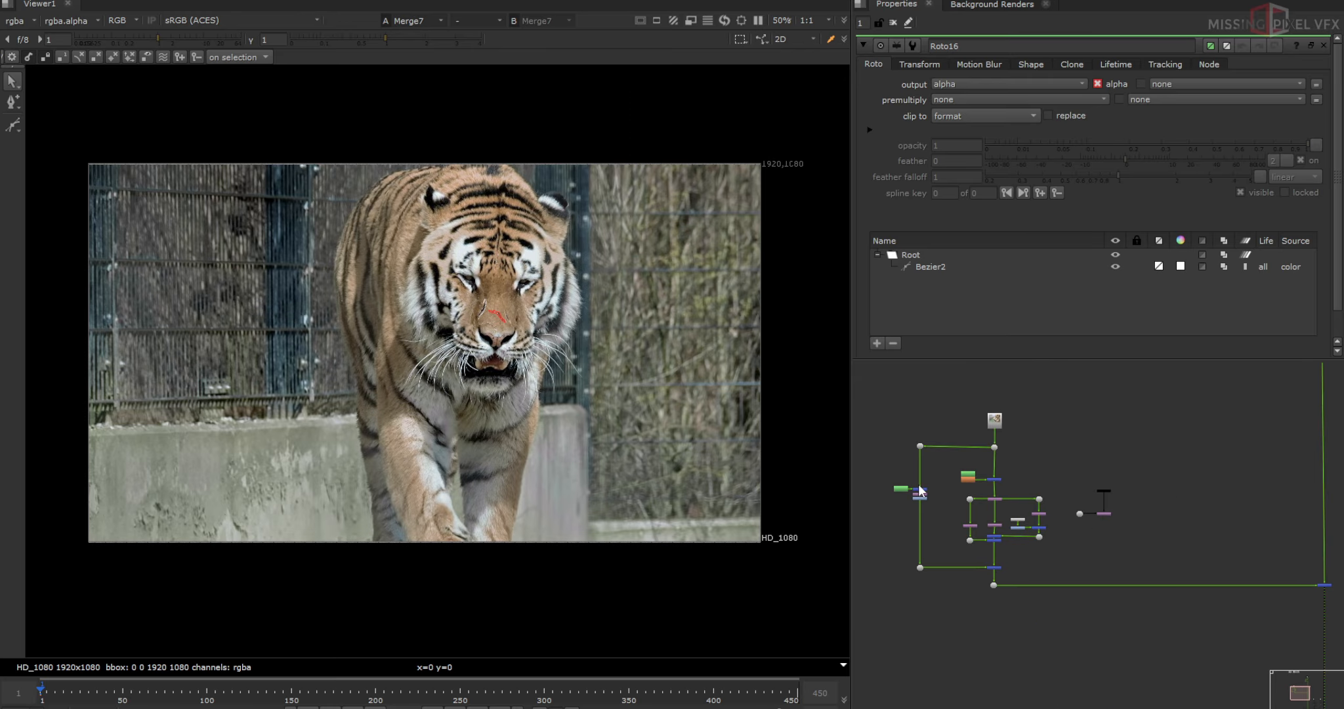
left_click(893, 23)
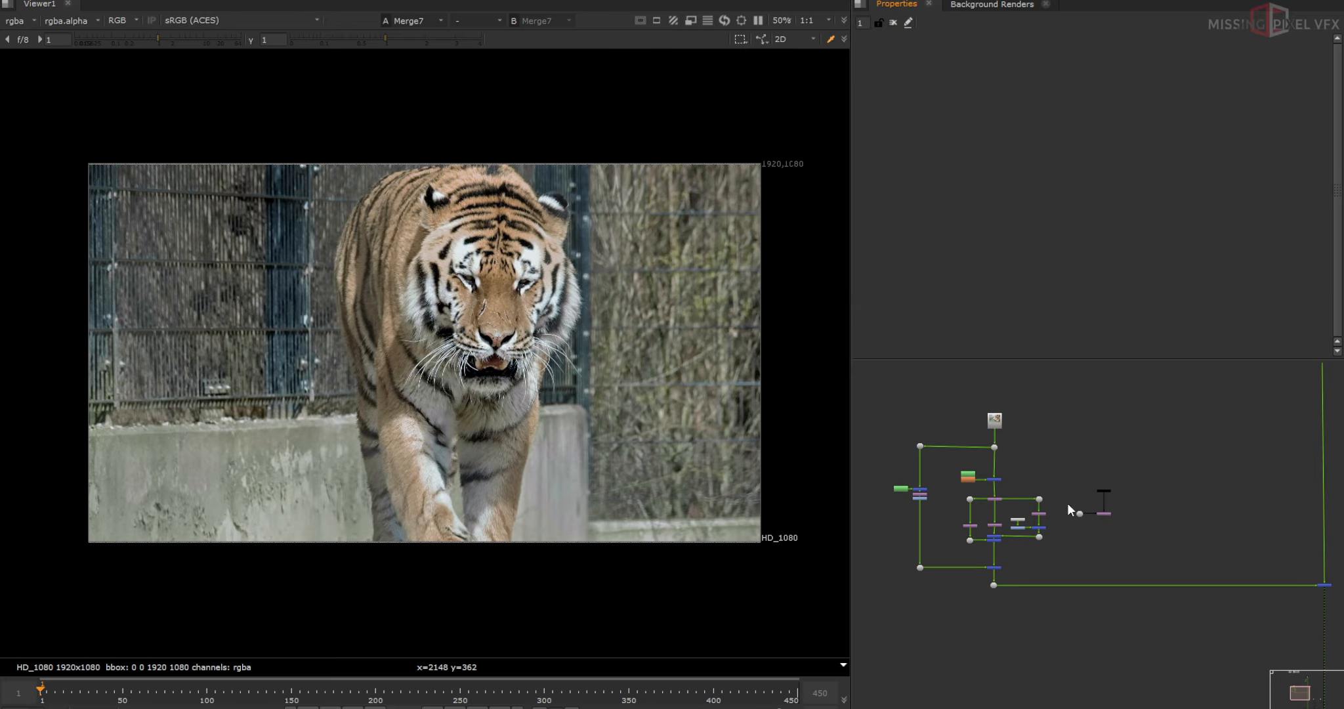
scroll(604, 375, "up", 4)
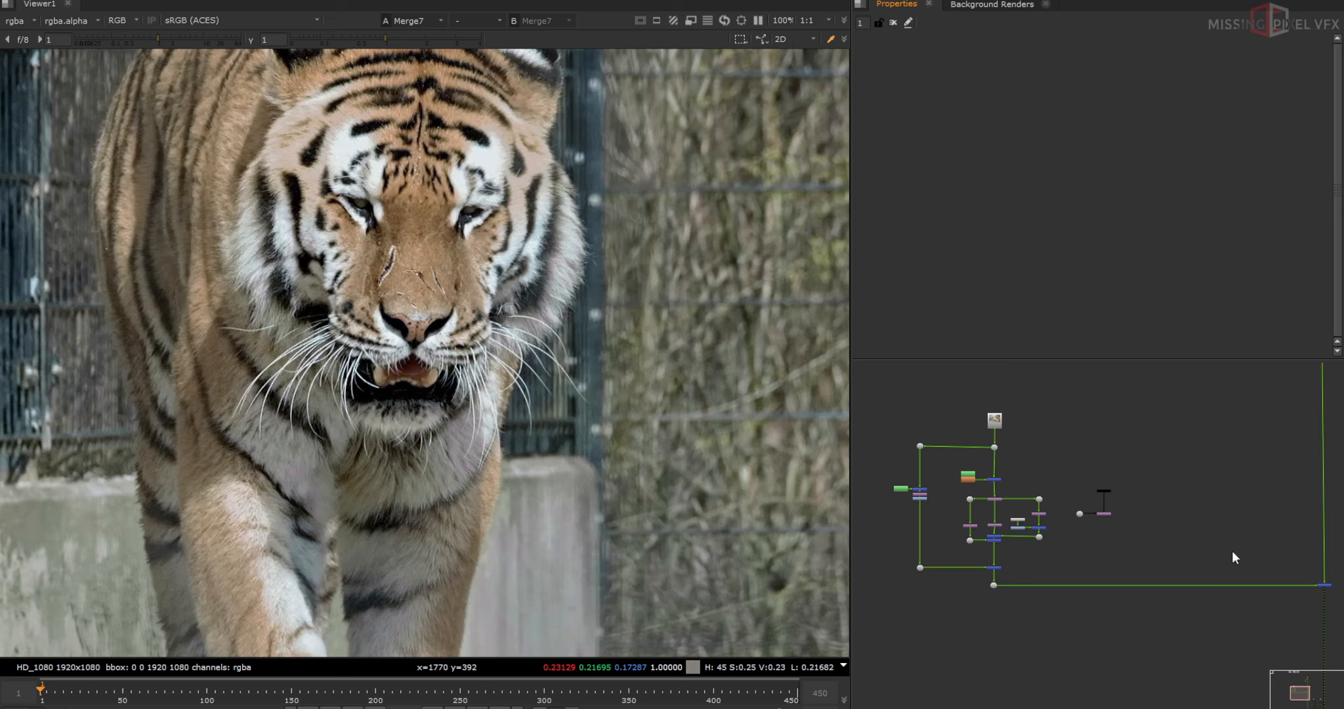
Toggle Merge7 off and on to compare the tiger plate with and without the scars.
middle_click_drag(1233, 551, 1093, 544)
left_click_drag(1232, 551, 1091, 629)
key("d")
key("d")
key("d")
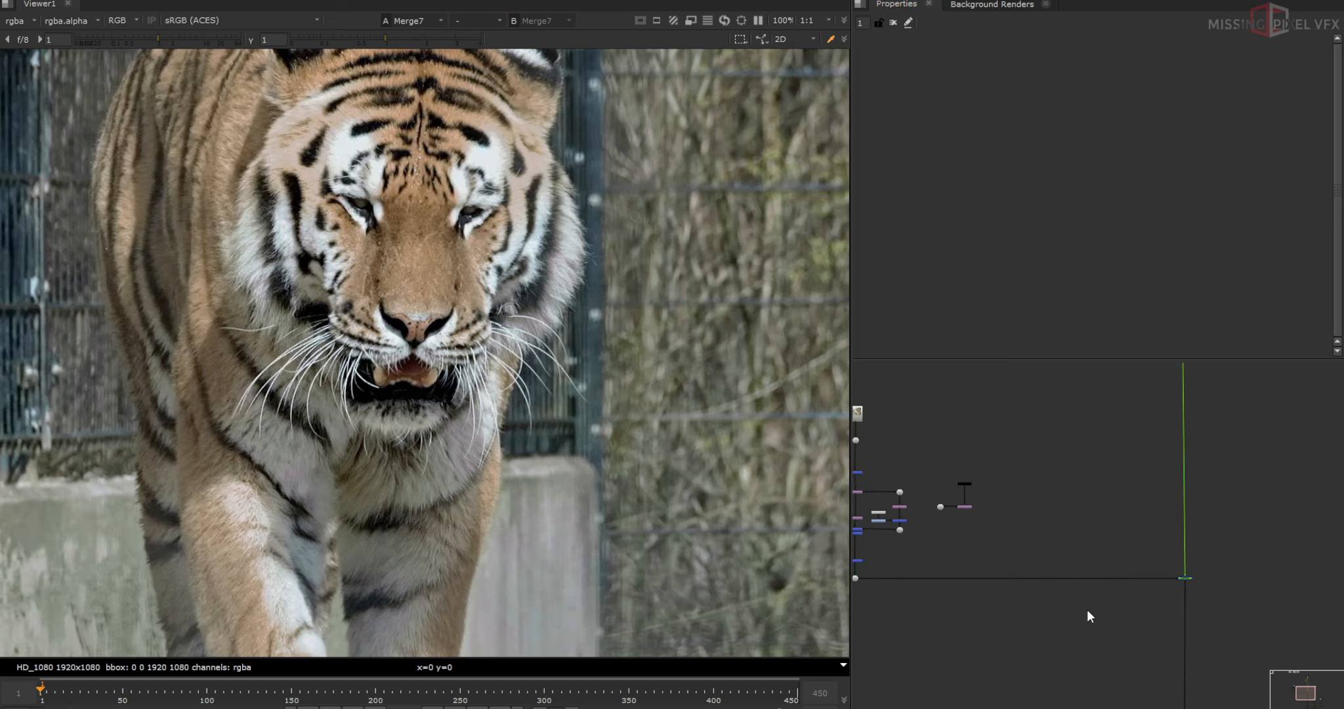
key("d")
key("d")
Select the spare VectorDistort group and move the output Dot and Merge7 lower to make room below the scar merges.
middle_click_drag(983, 548, 1220, 563)
scroll(1221, 563, "up", 3)
left_click_drag(1238, 530, 1078, 412)
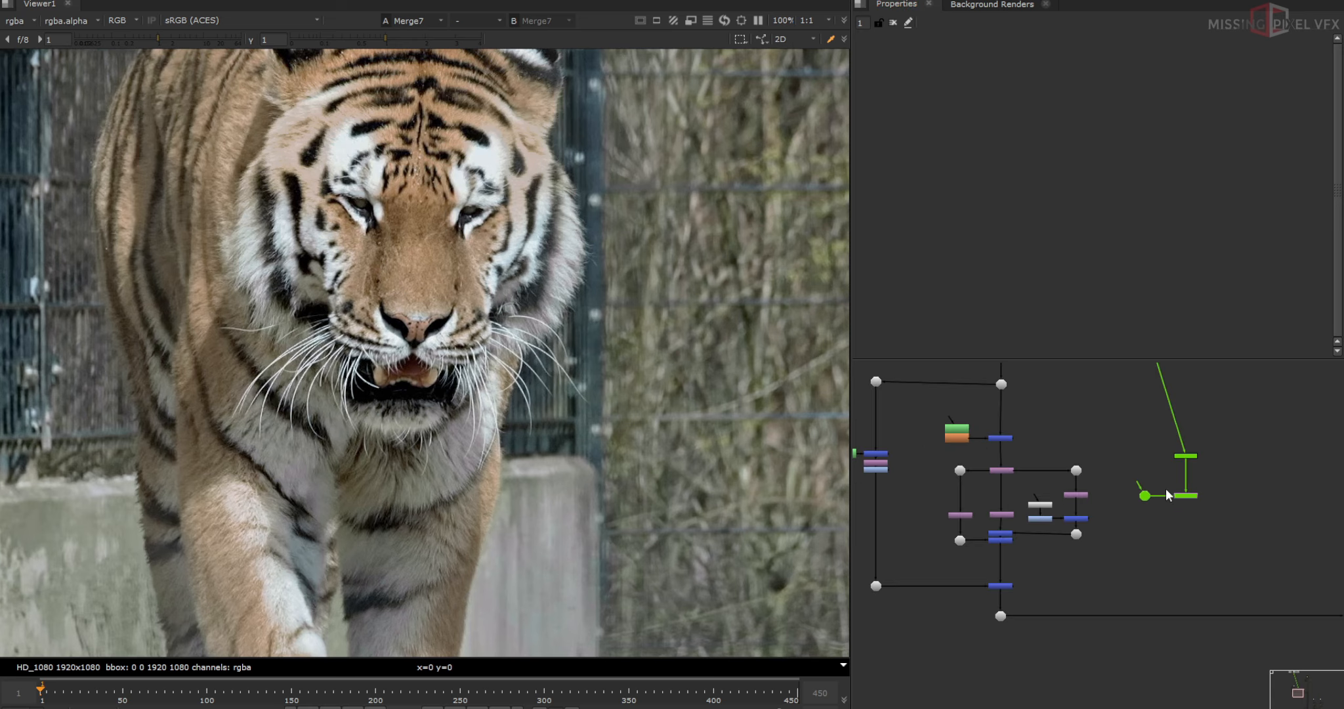
left_click_drag(1184, 495, 1184, 550)
scroll(1119, 549, "down", 4)
middle_click_drag(1068, 580, 989, 440)
left_click_drag(984, 443, 984, 502)
left_click_drag(1260, 443, 1262, 499)
scroll(1060, 410, "up", 3)
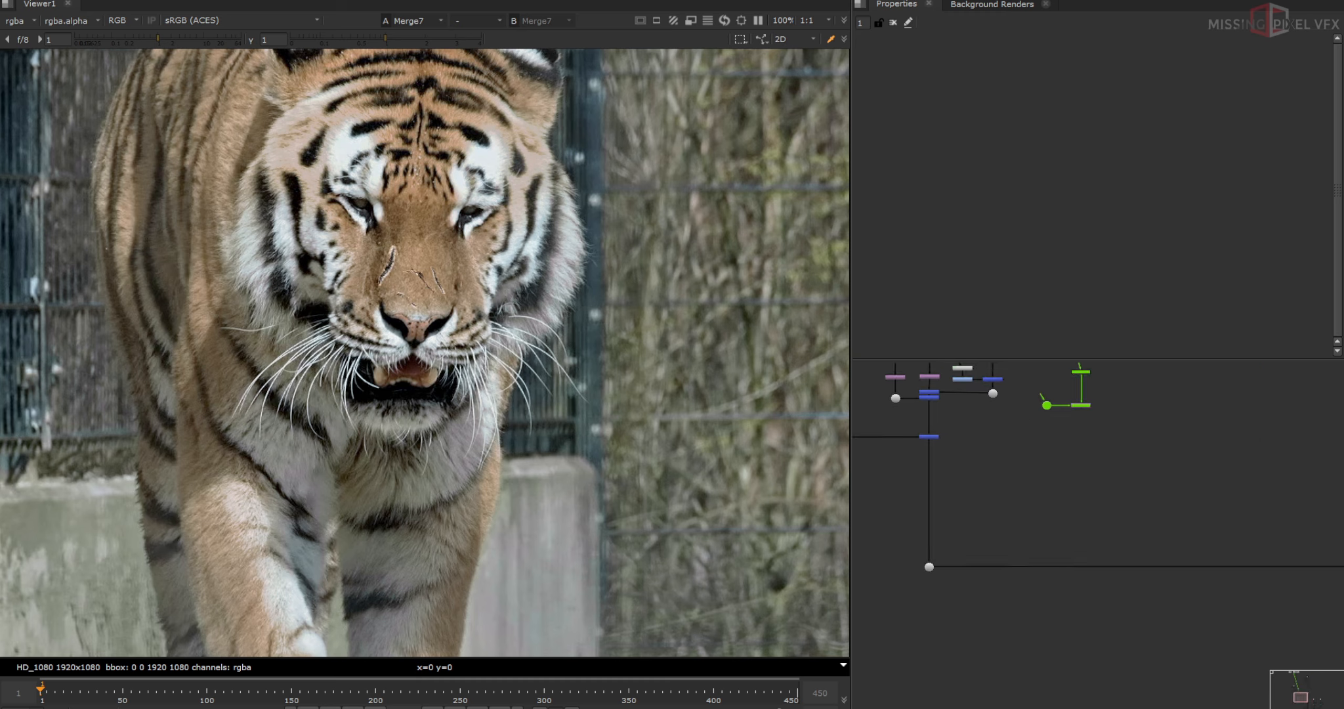
Insert VectorDistort1 with its ST_MAP2 input between the last scar Merge and the output Dot.
middle_click_drag(1060, 410, 1152, 456)
left_click_drag(1171, 451, 965, 548)
scroll(1083, 534, "up", 3)
left_click(1090, 555)
left_click_drag(1119, 465, 957, 544)
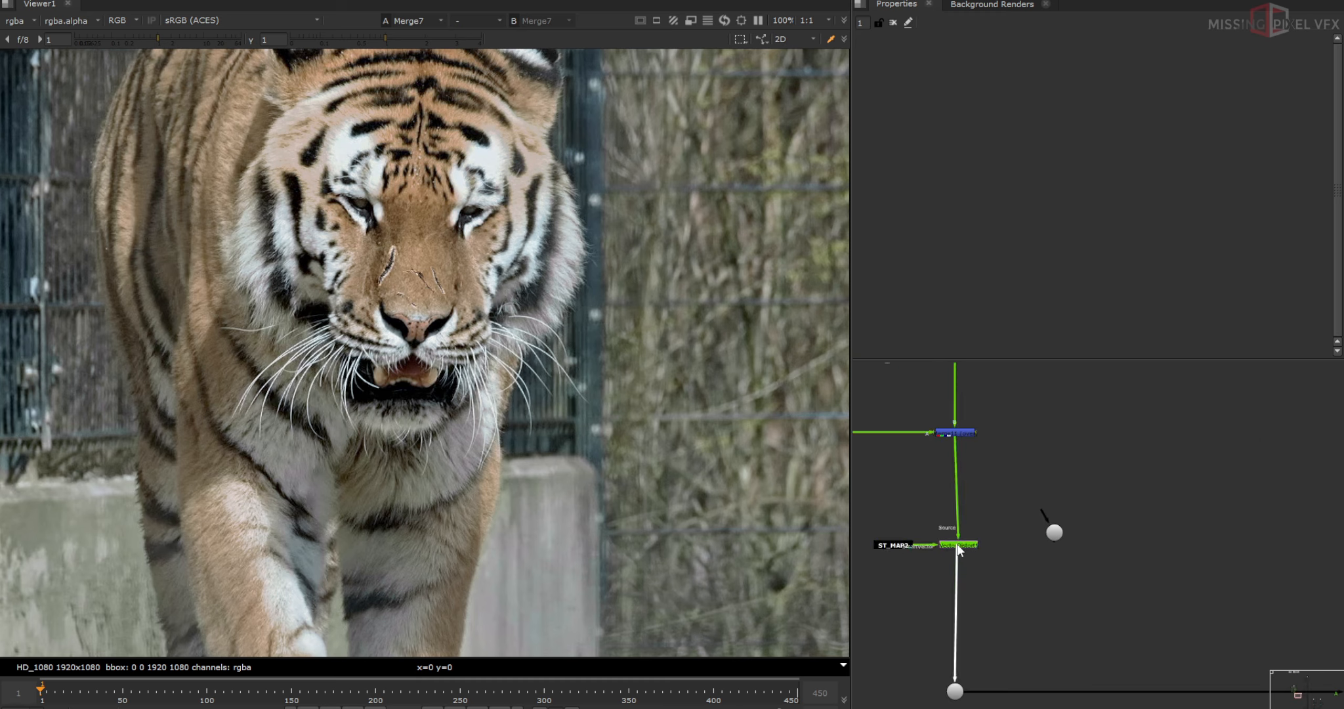
Set the VectorDistort1 reference frame to the current frame, 1, and play the shot to check the scars.
scroll(979, 545, "up", 2)
double_click(978, 546)
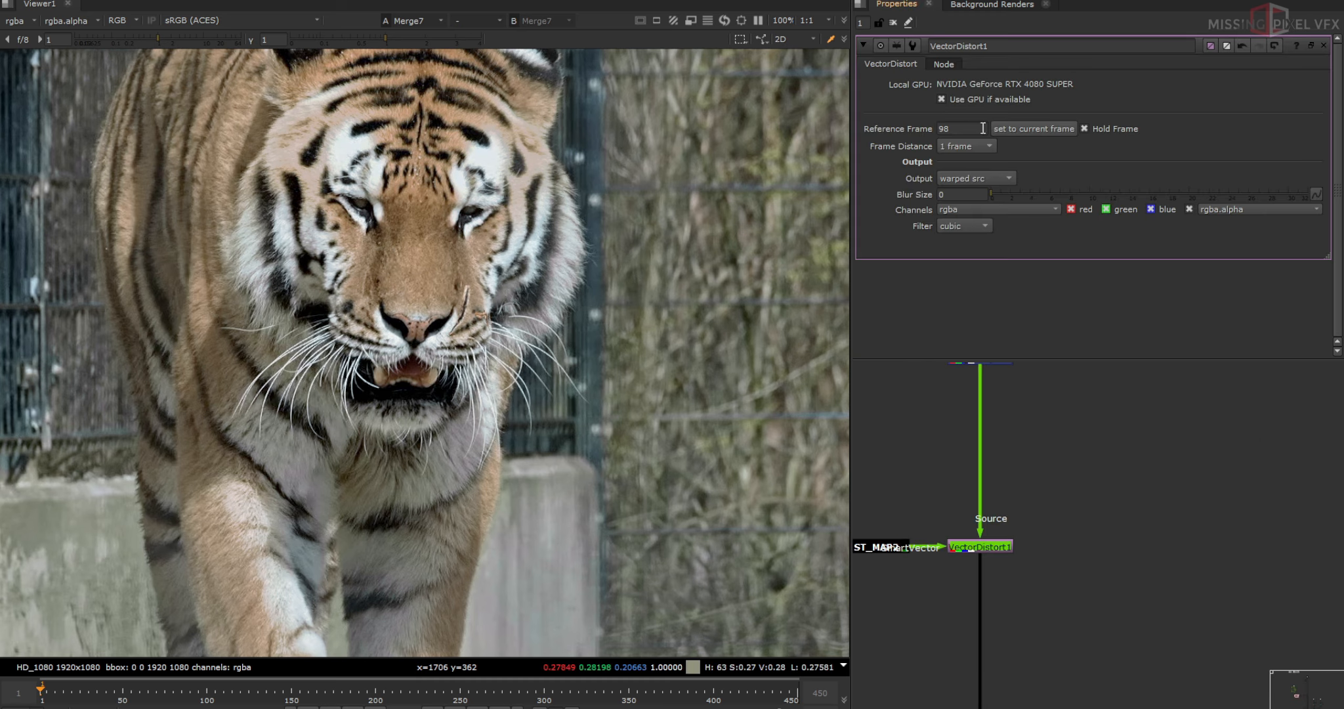
left_click(1017, 130)
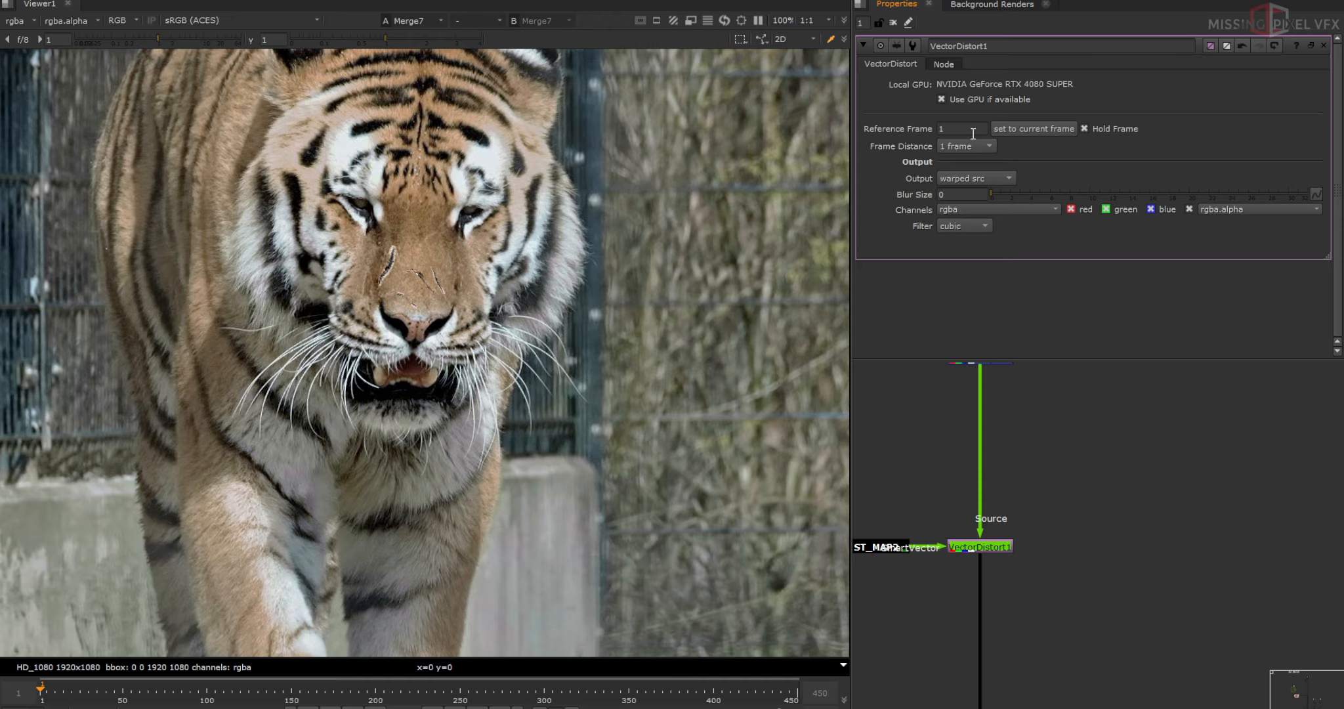
key("l")
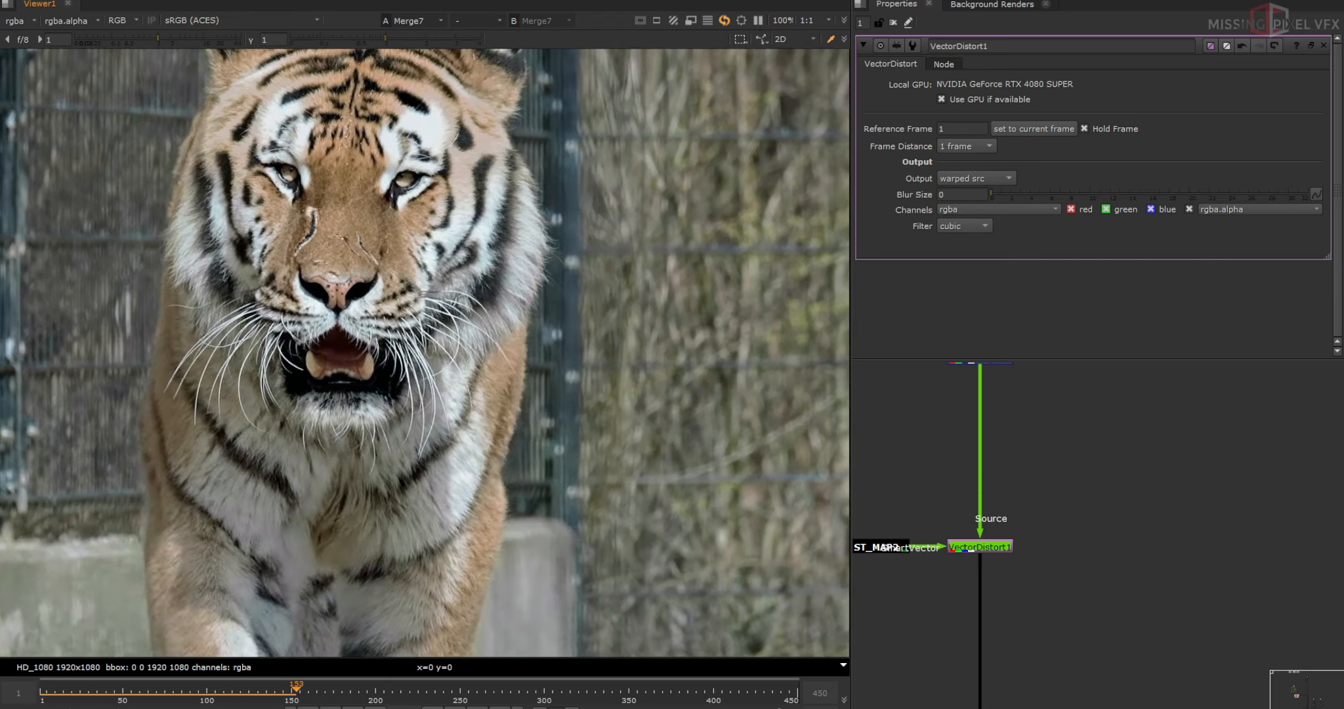
left_click(98, 691)
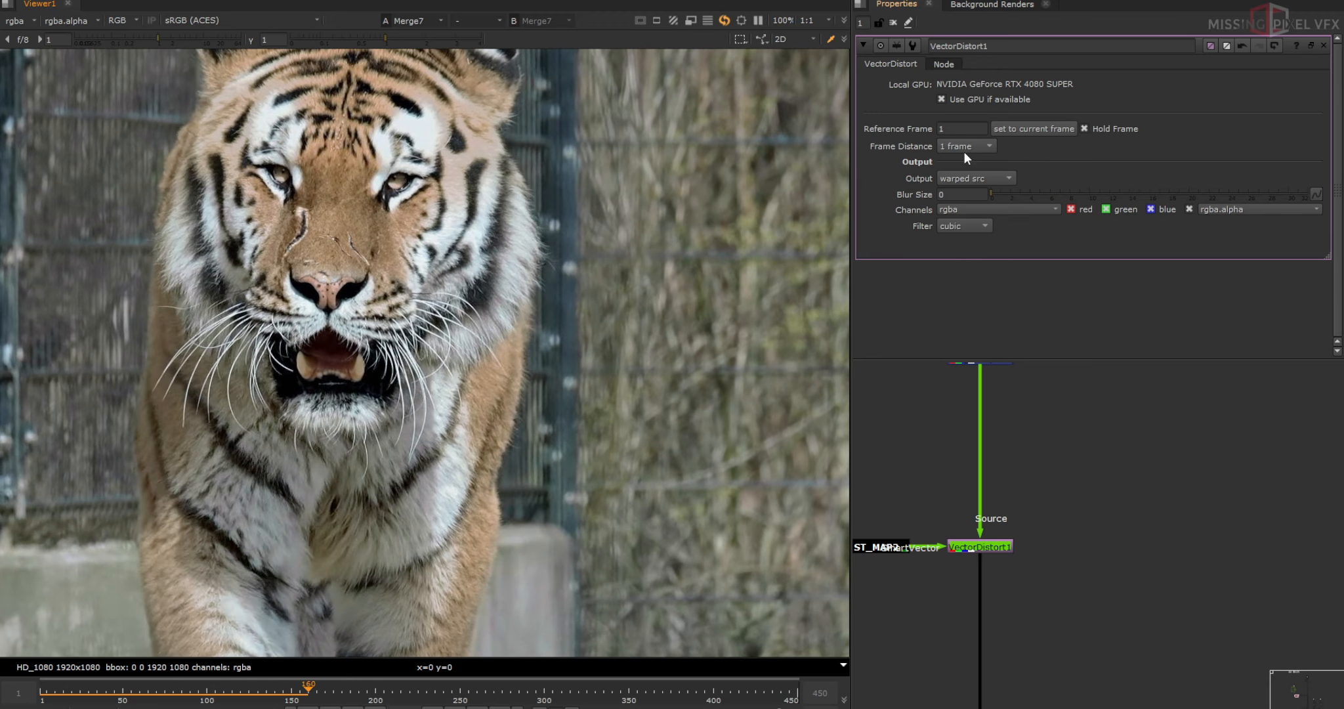
Set the VectorDistort1 frame distance to 2 frames and examine the scars on the tiger's nose up close.
left_click(965, 146)
left_click(964, 160)
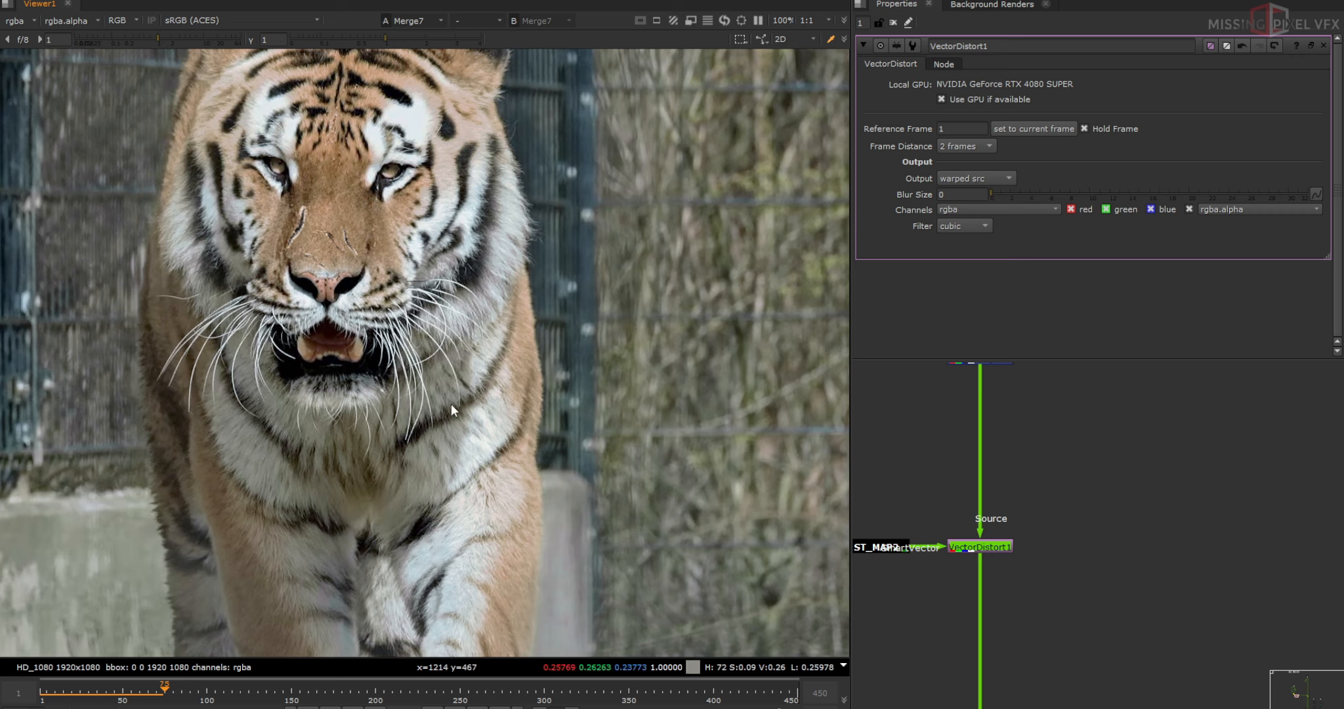
scroll(1008, 500, "down", 3)
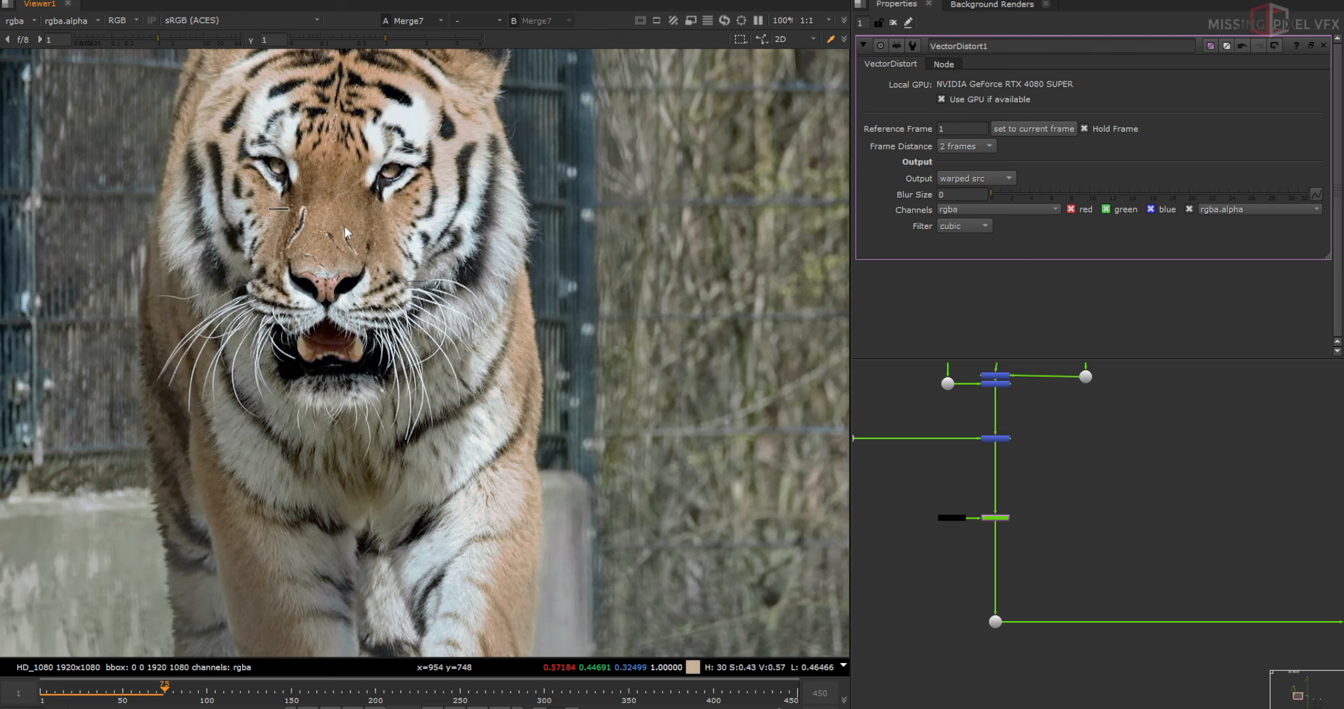
scroll(1172, 547, "down", 4)
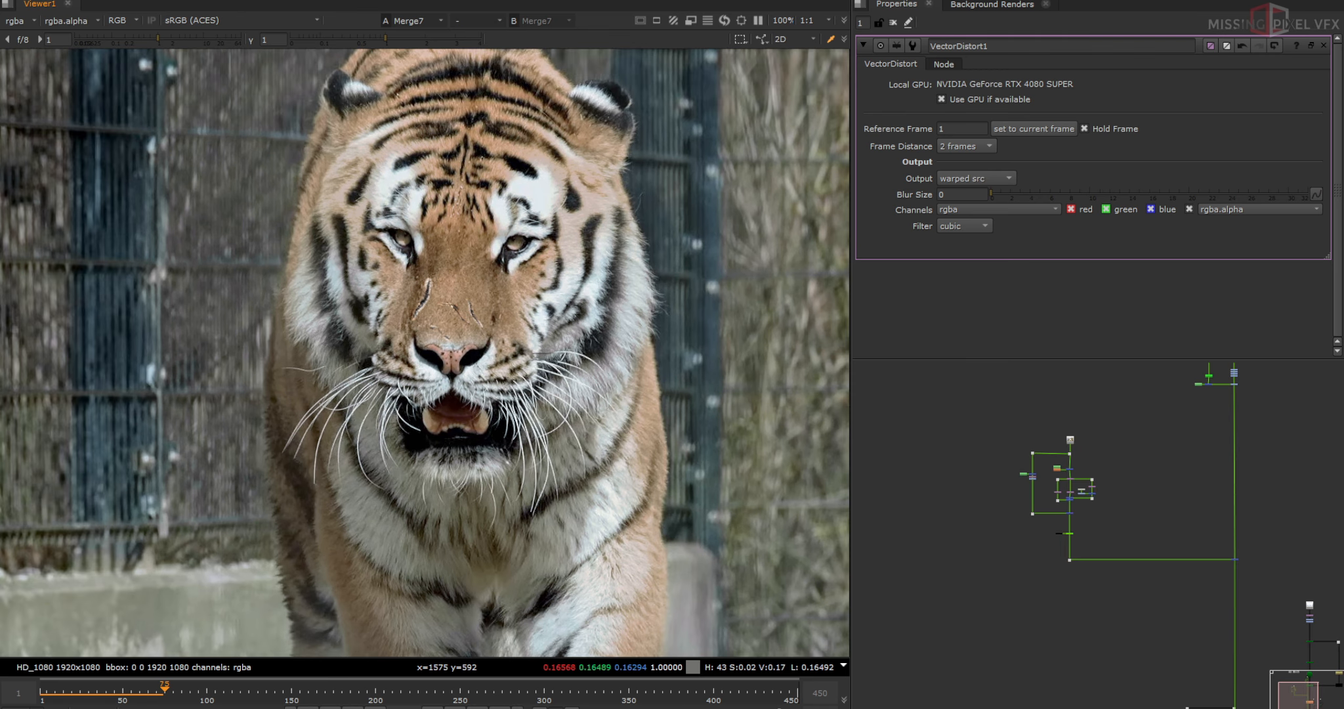
scroll(510, 290, "up", 3)
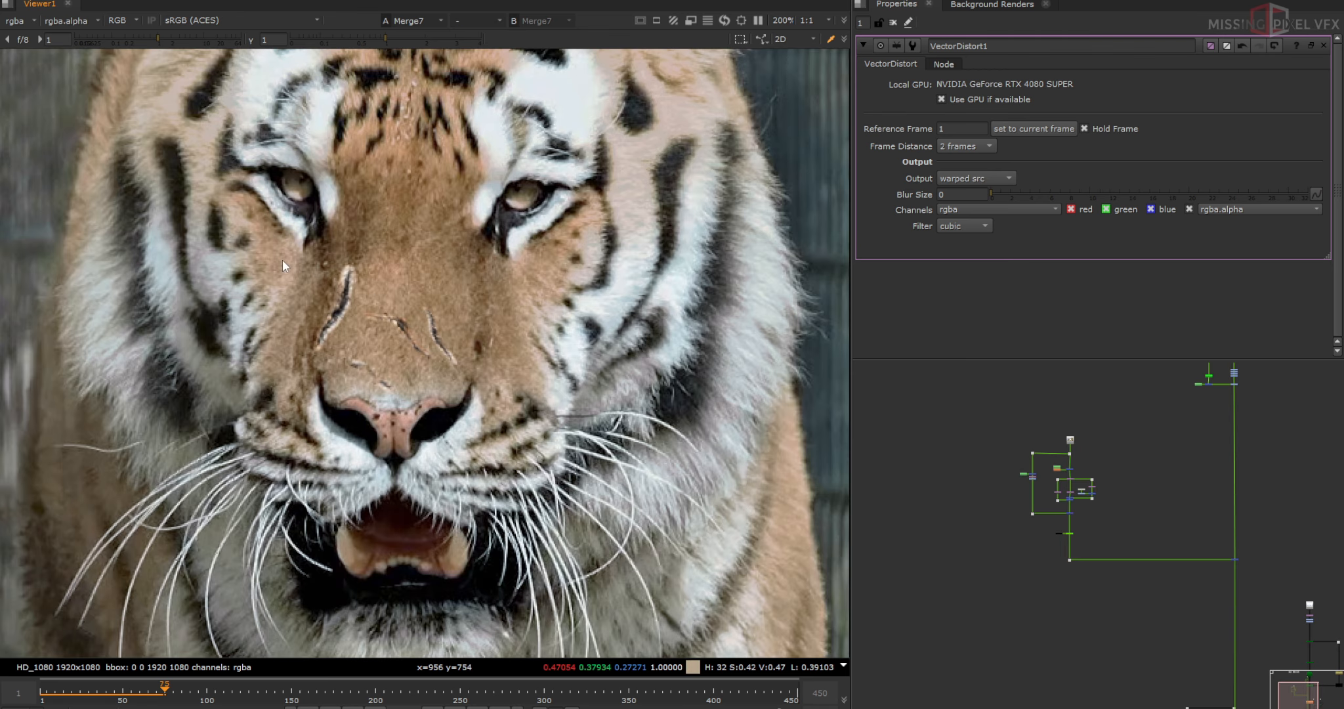
Move the output Dot and Merge7 further below VectorDistort1 in the node graph.
scroll(1193, 508, "up", 8)
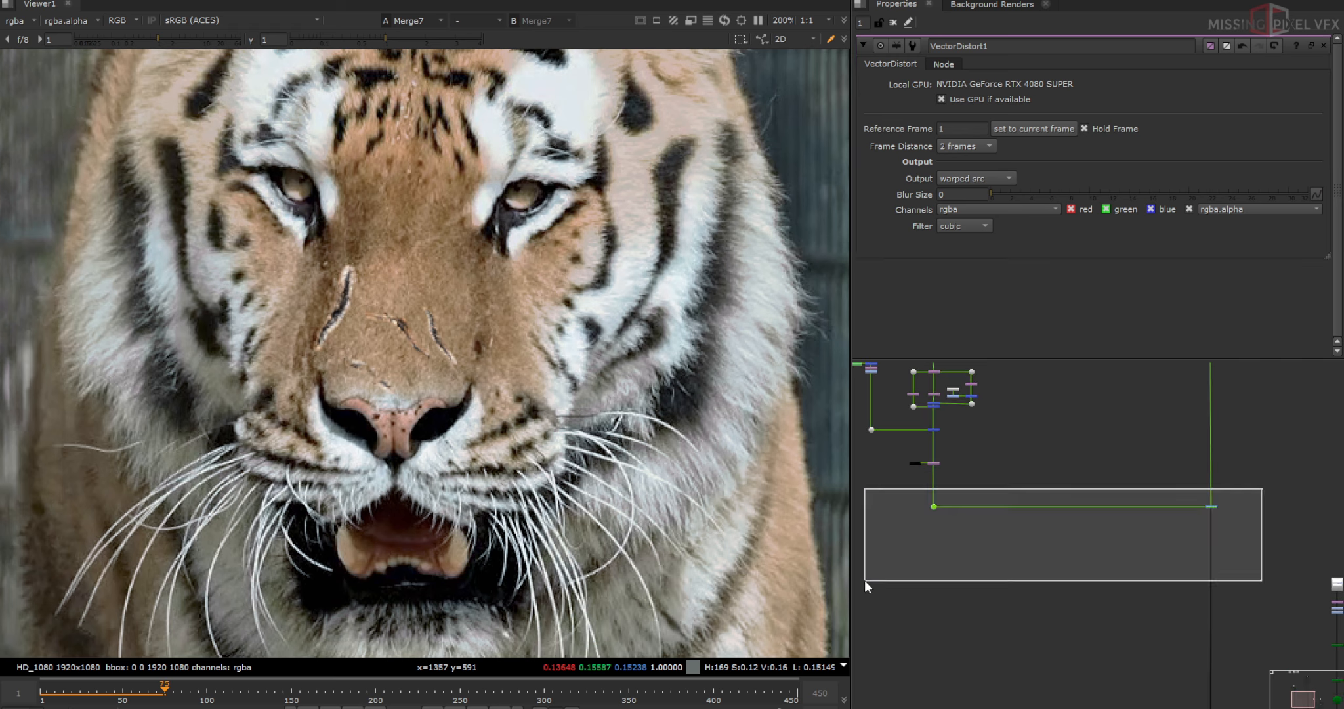
scroll(1214, 563, "down", 2)
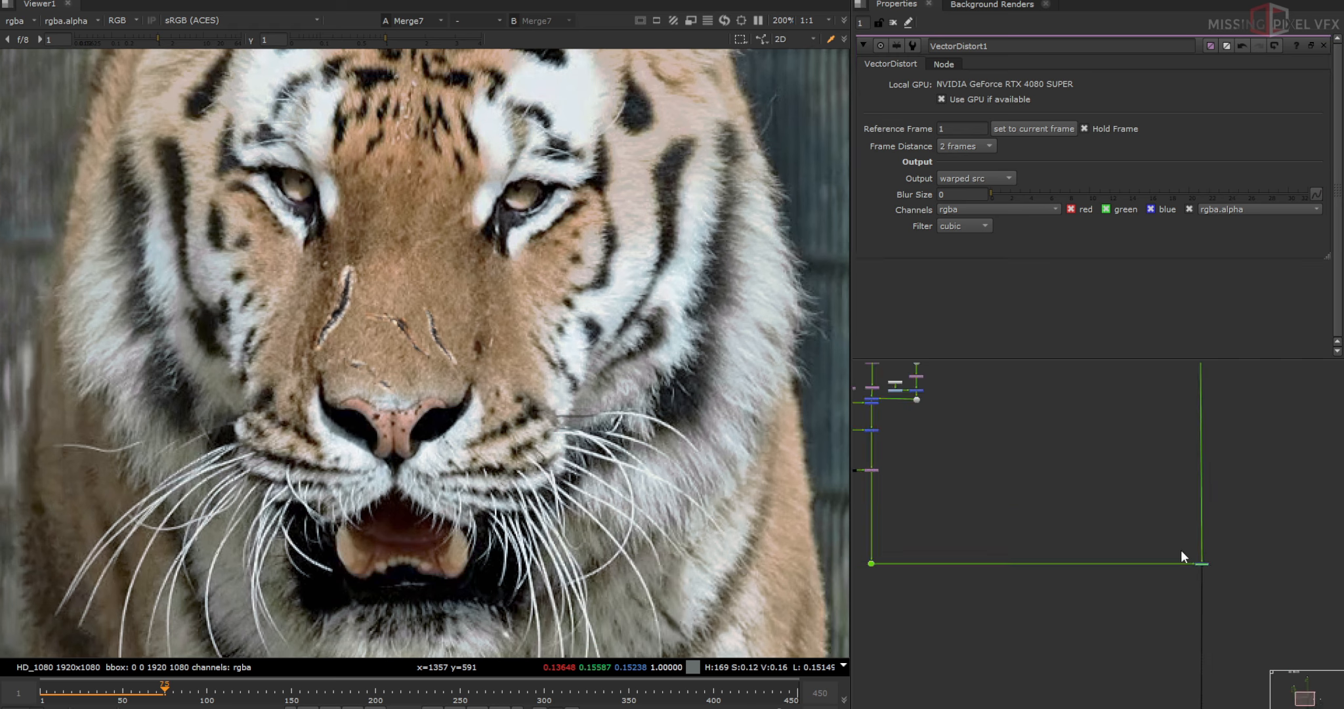
middle_click_drag(999, 495, 1083, 497)
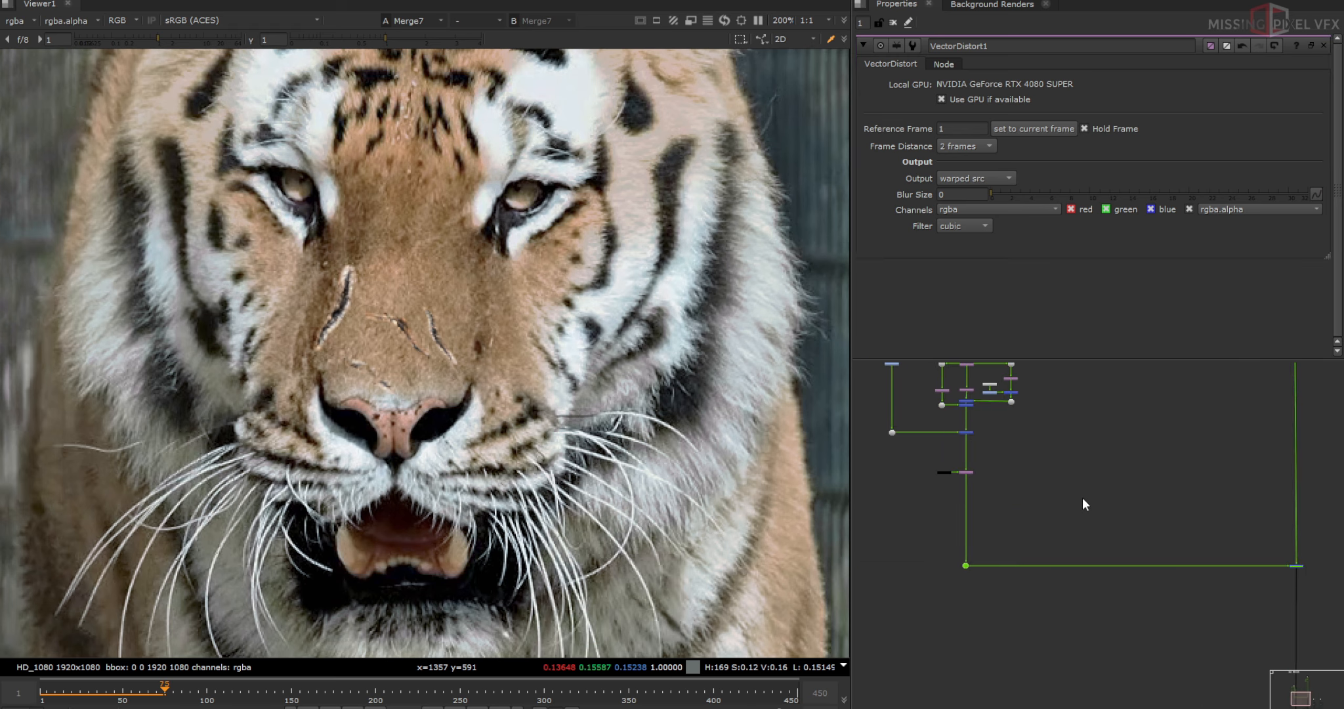
Insert a Merge node between VectorDistort1 and the output Dot of the scar branch.
left_click(1052, 508)
key("m")
scroll(1052, 508, "up", 3)
left_click_drag(1041, 502, 879, 518)
scroll(869, 519, "up", 5)
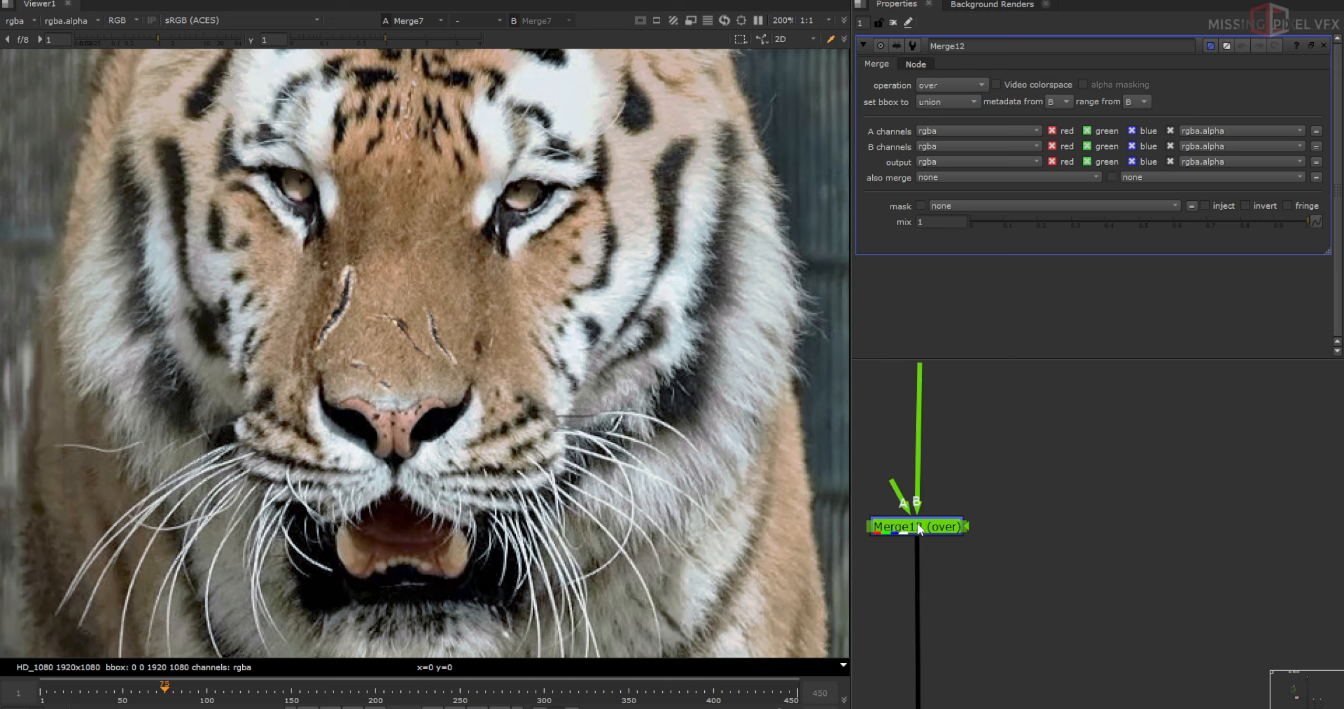
scroll(915, 446, "down", 3)
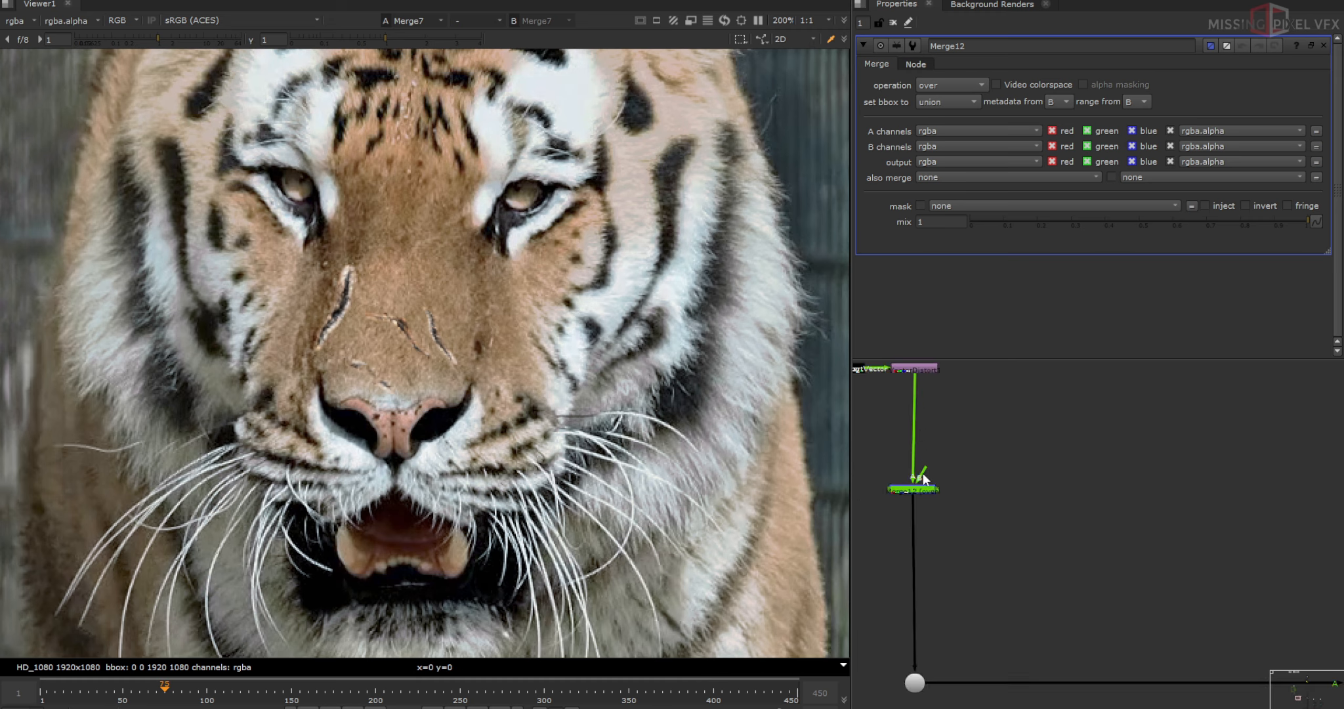
scroll(912, 491, "down", 3)
scroll(1044, 483, "down", 4)
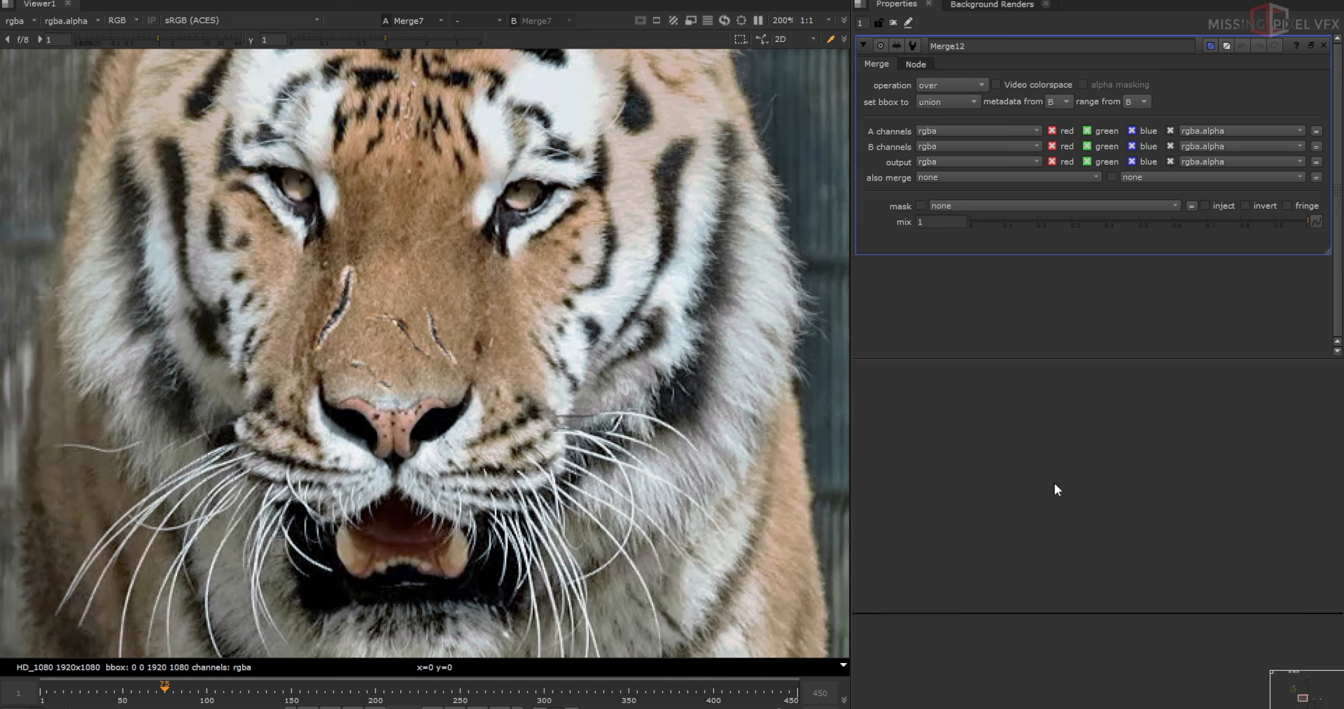
Feed the plate into Merge12's B input through a new Dot on the plate pipe and set Merge12's operation to geometric.
left_click(1260, 490)
middle_click_drag(973, 494, 1005, 489)
left_click(962, 487)
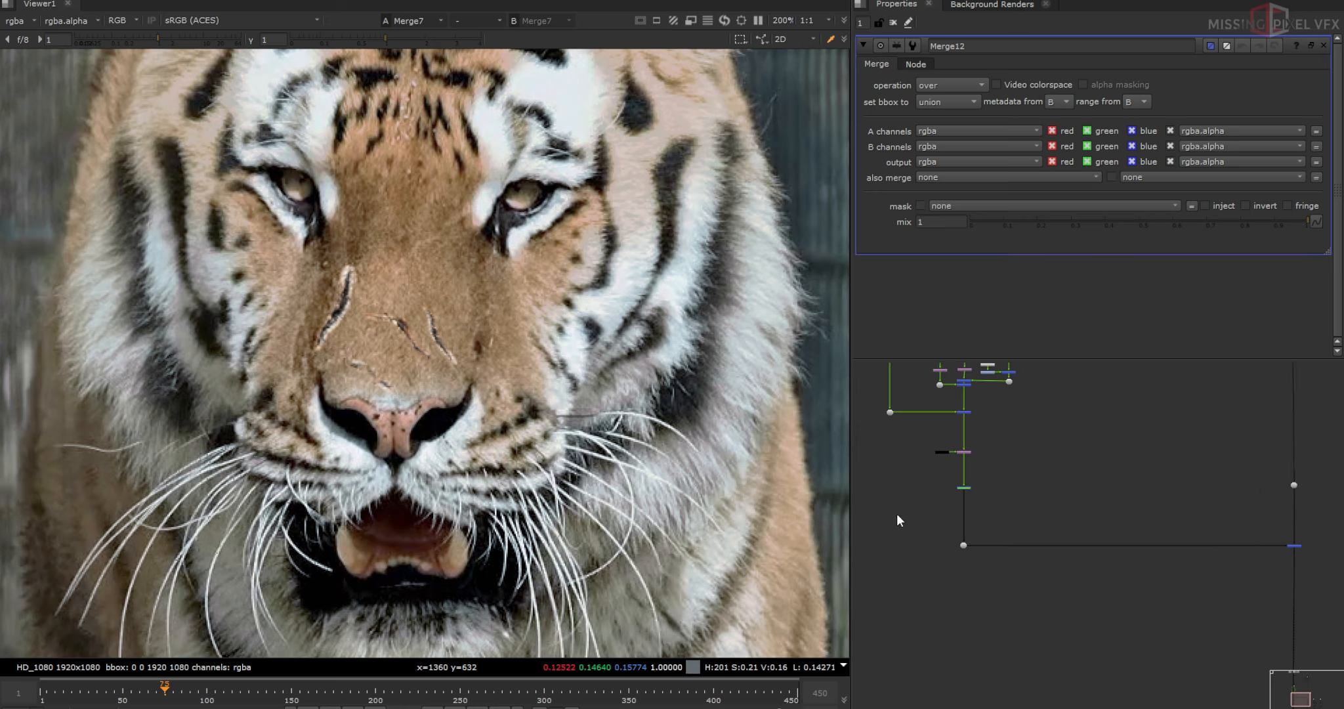
left_click(1292, 487, "shift")
key("y")
scroll(969, 477, "up", 6)
key("1")
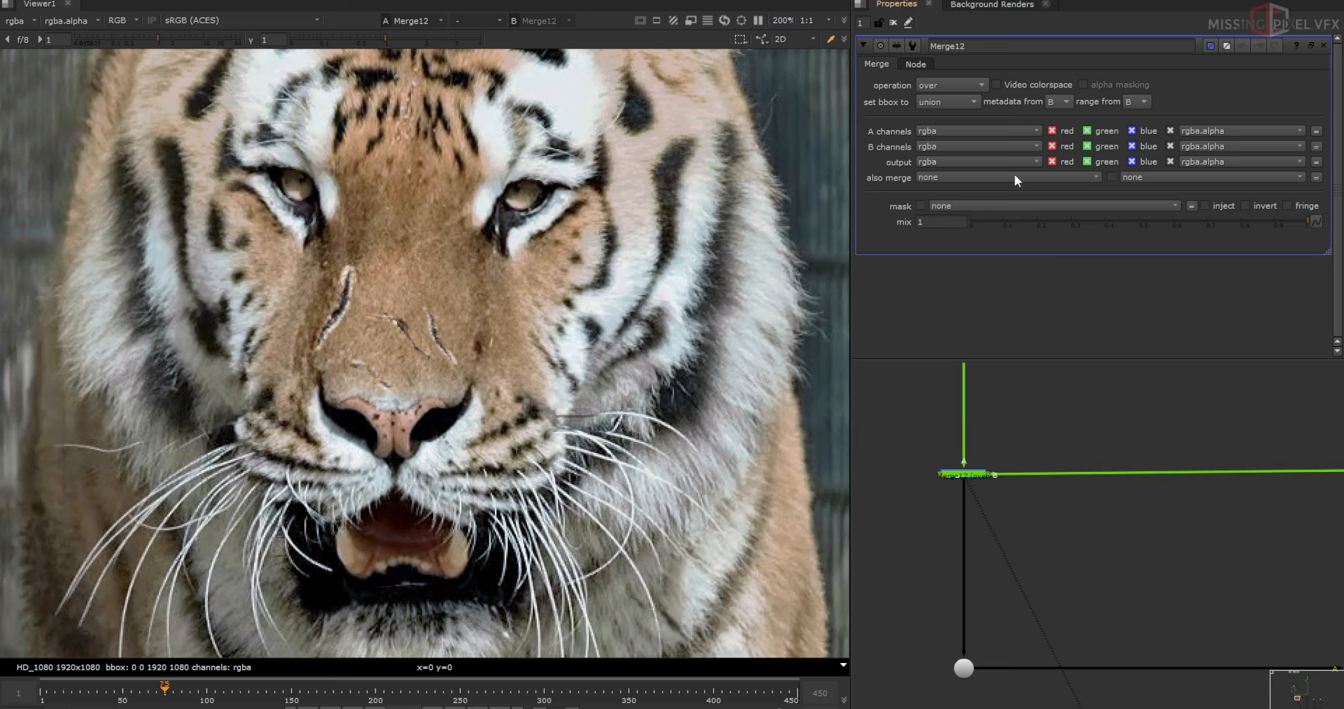
left_click(940, 87)
left_click(946, 149)
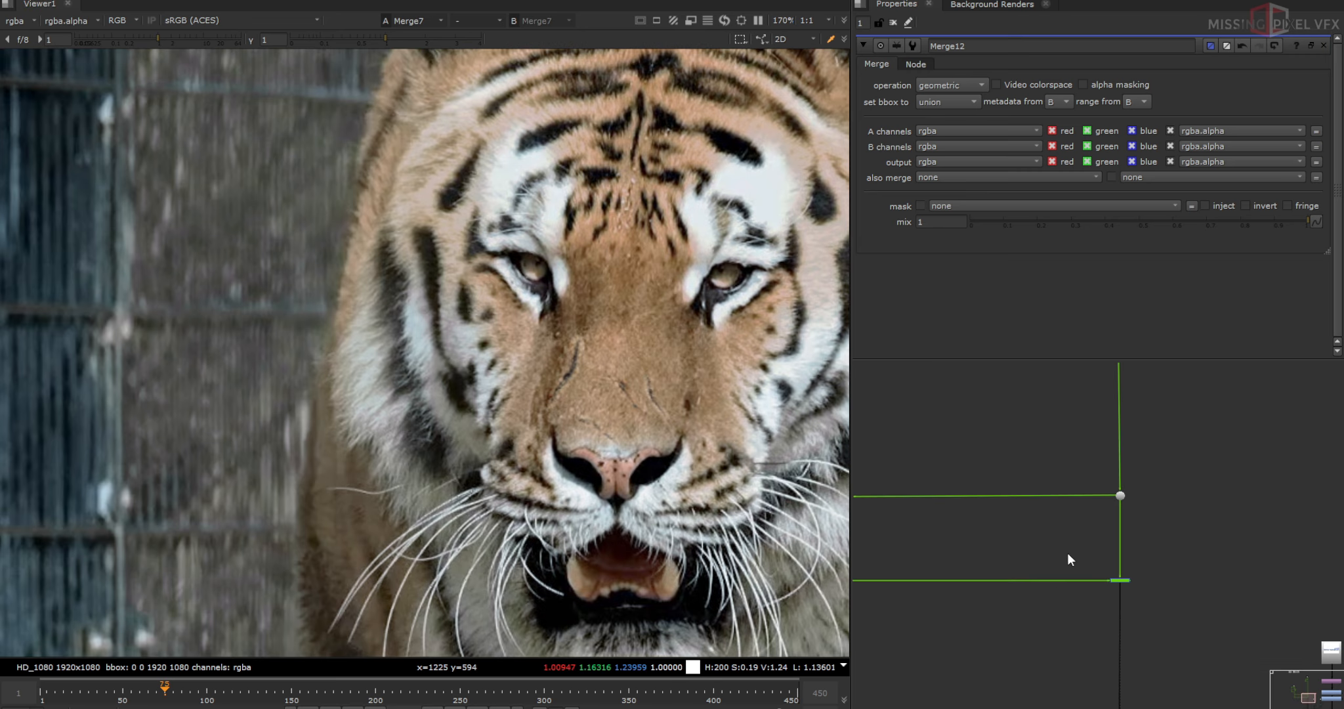
Add a Keymix node on the plate pipe in place of Merge7, joining the scar branch to the plate.
left_click(1068, 554)
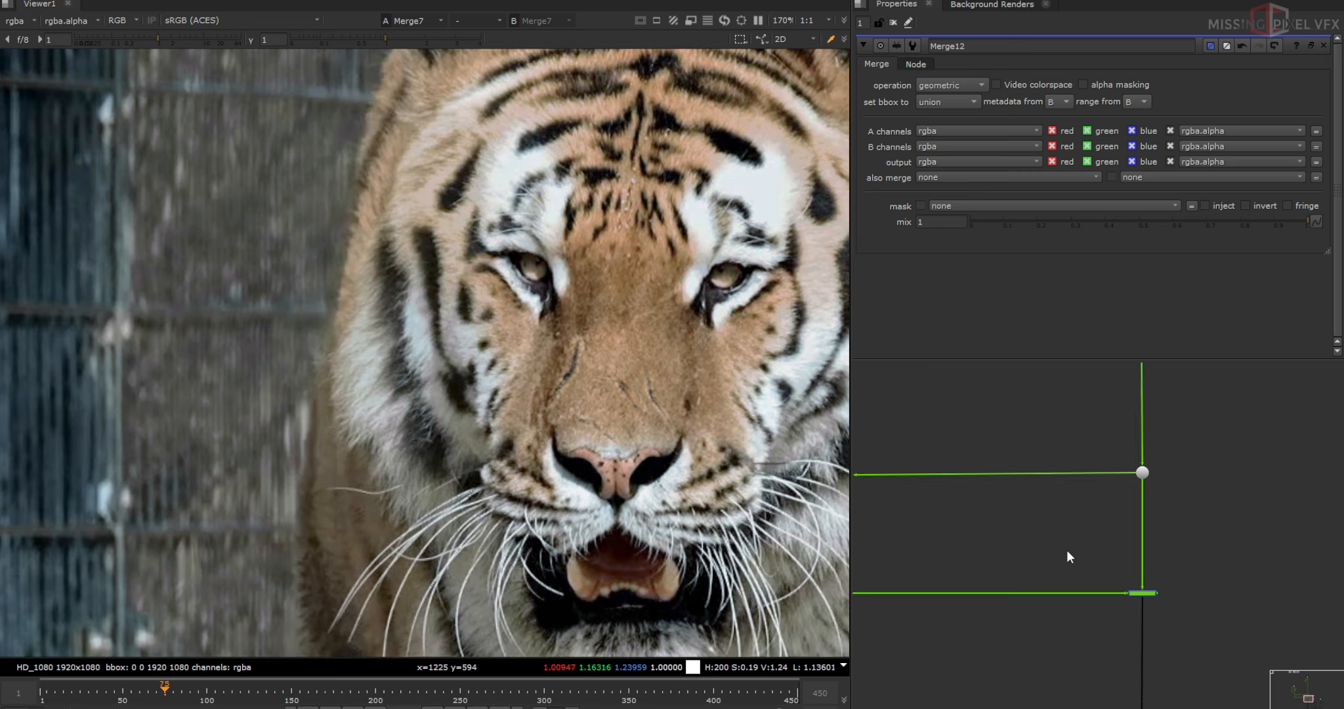
key("Tab")
type("keym")
key("Return")
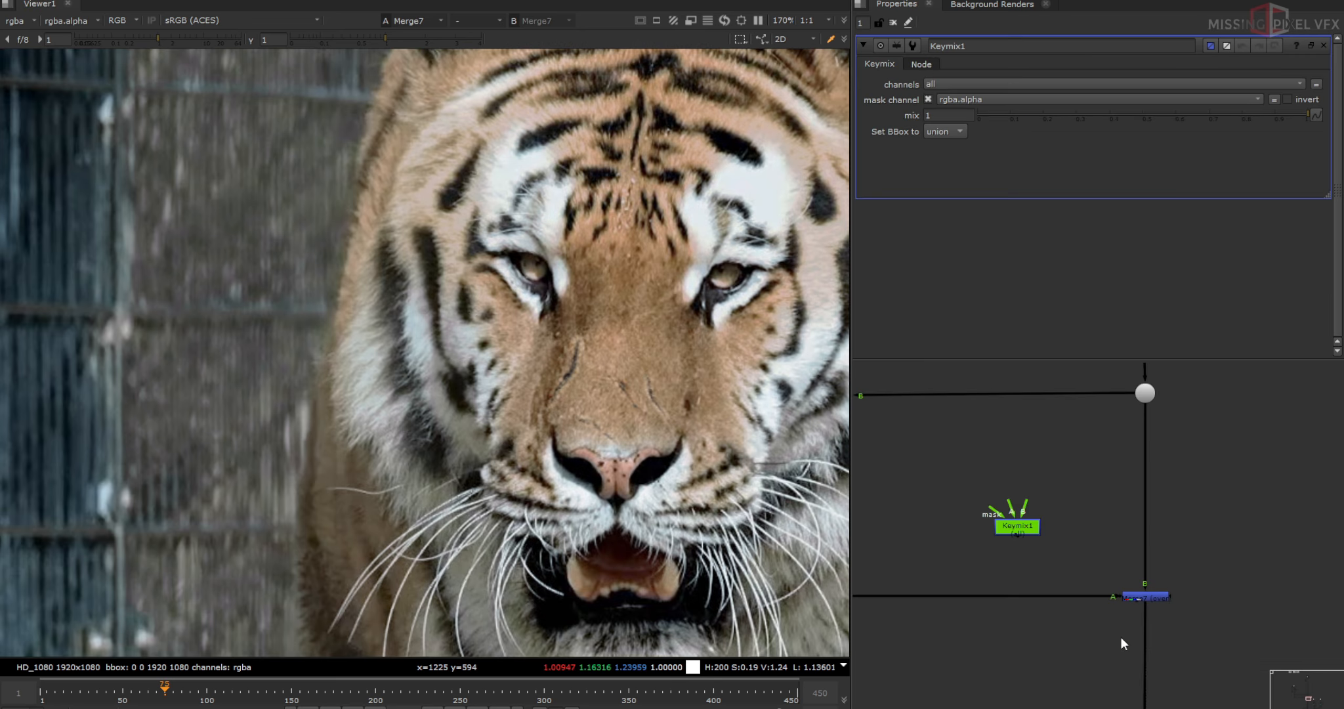
left_click_drag(1033, 537, 1156, 583)
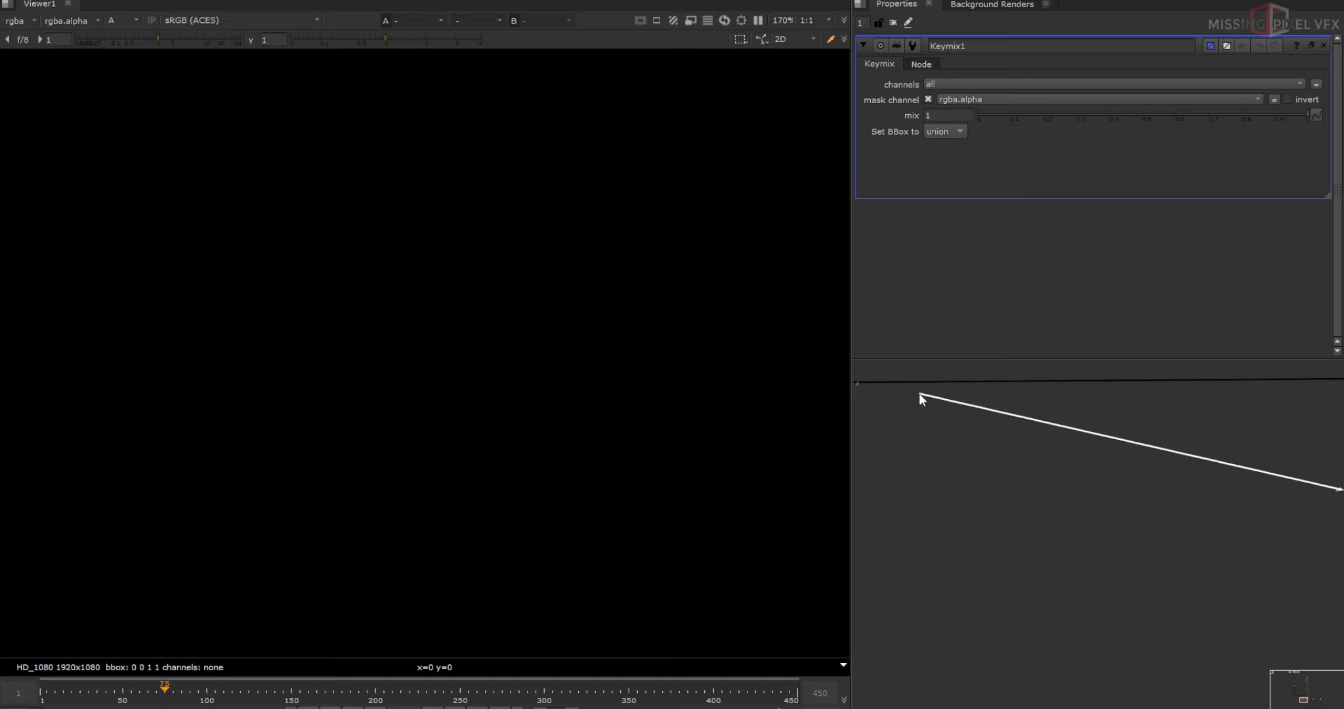
Connect Keymix1's mask input to Merge12 and display Keymix1's output in the viewer.
left_click_drag(919, 392, 883, 497)
key("f")
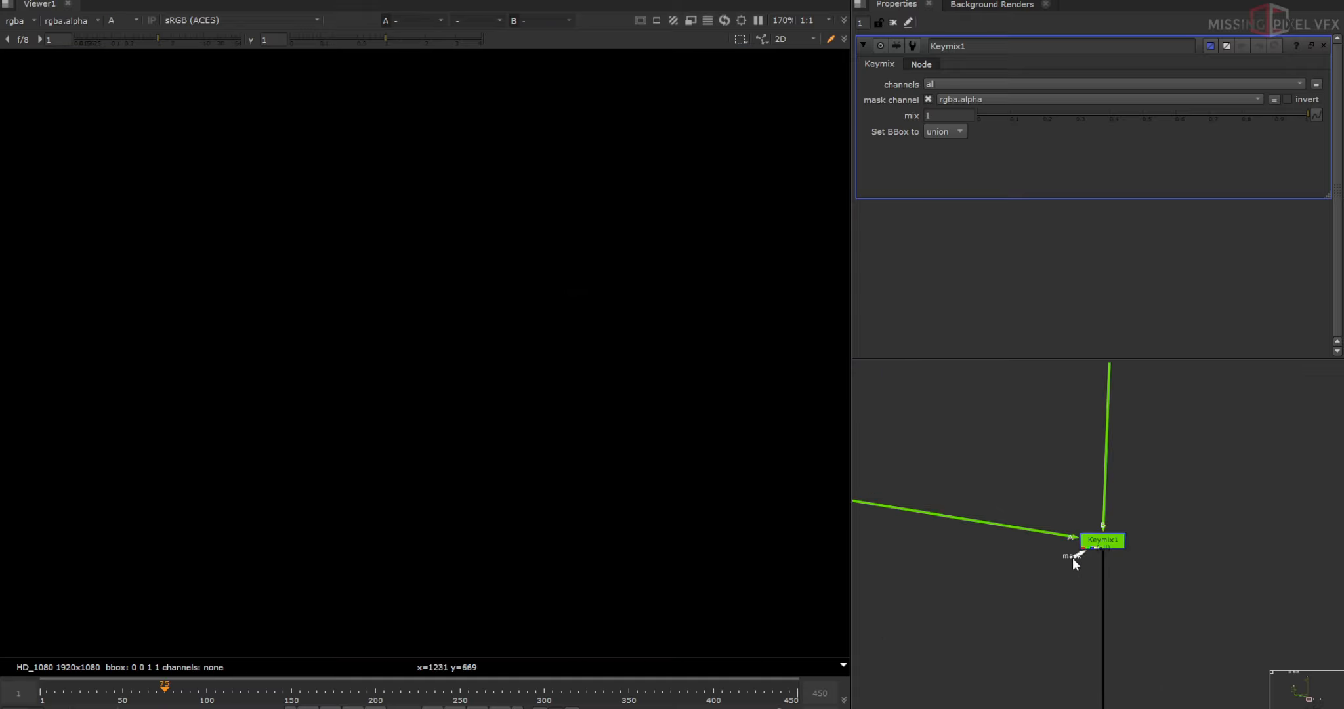
left_click(1072, 557)
mouse_move(1070, 541)
left_mouse_down()
mouse_move(1043, 566)
mouse_move(1222, 544)
mouse_move(1085, 535)
left_mouse_up()
key("1")
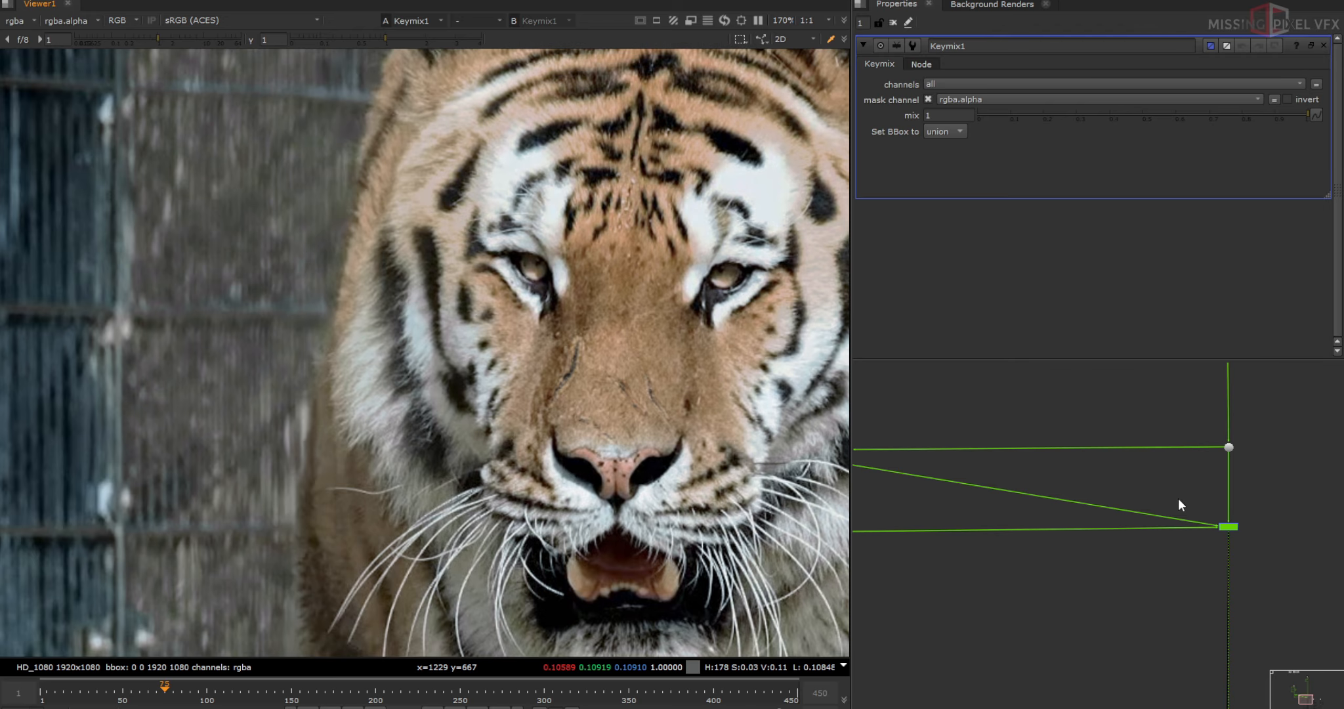
Insert a Grade node between the last scar Merge and VectorDistort1, with its whitepoint set to 1.34.
left_click_drag(1262, 501, 1138, 570)
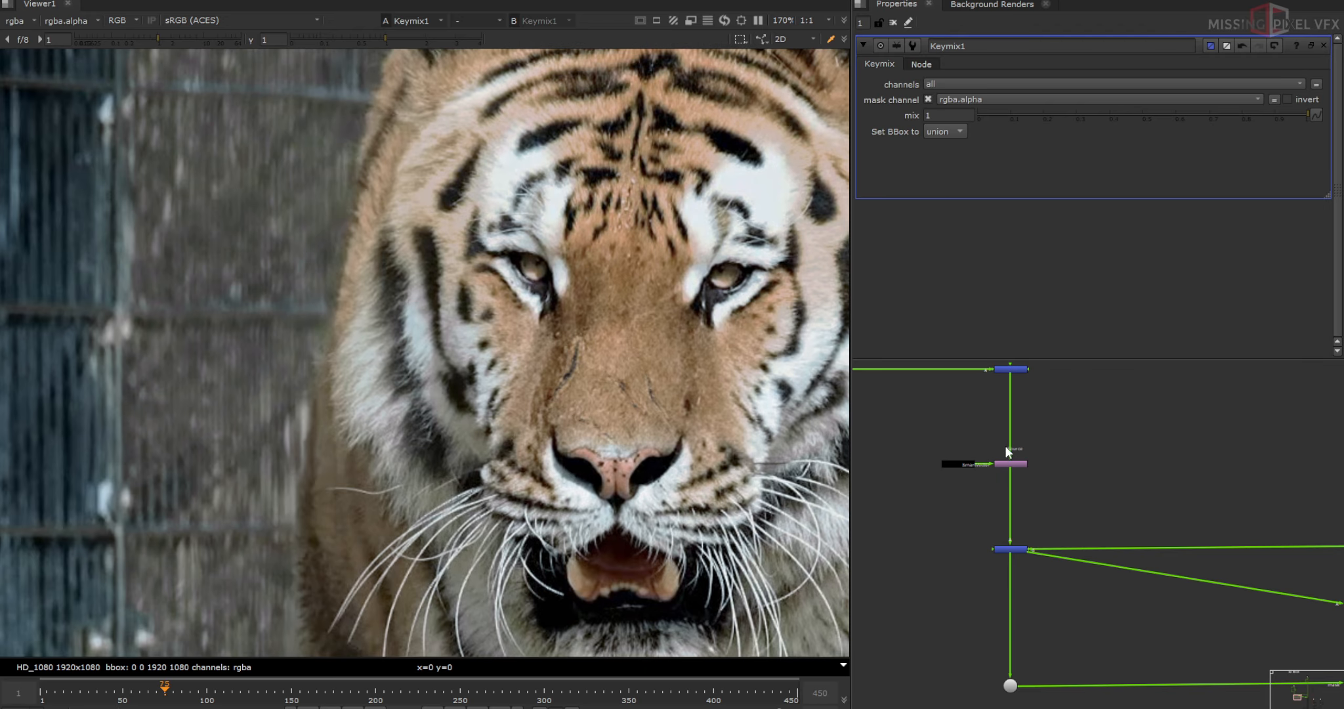
left_click(998, 404)
key("g")
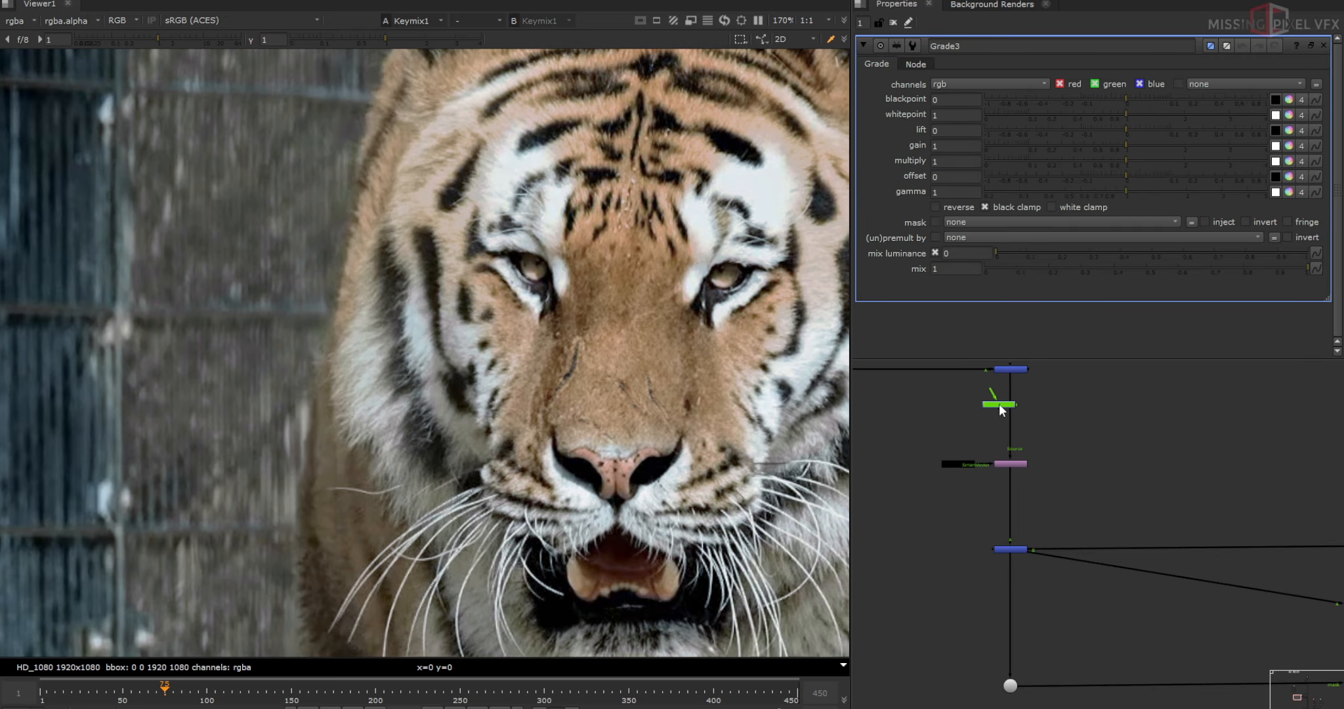
scroll(1007, 404, "up", 3)
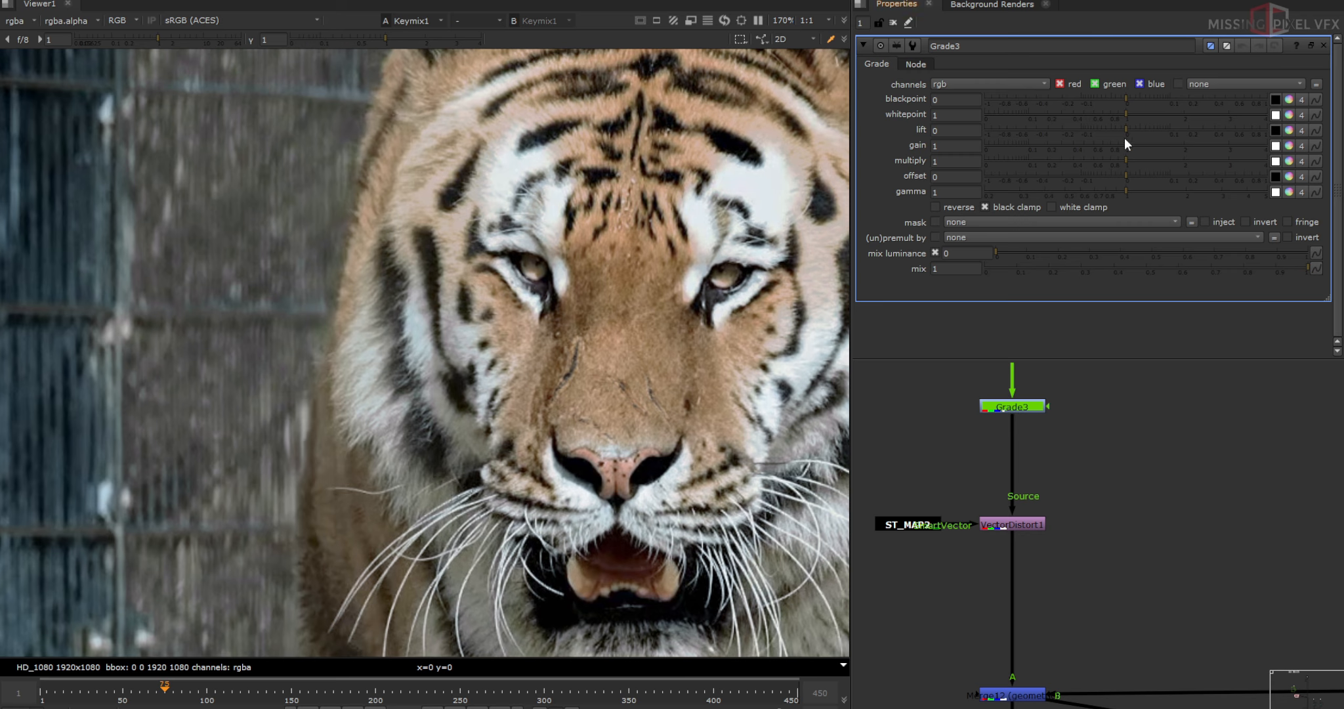
left_click_drag(1126, 143, 1085, 148)
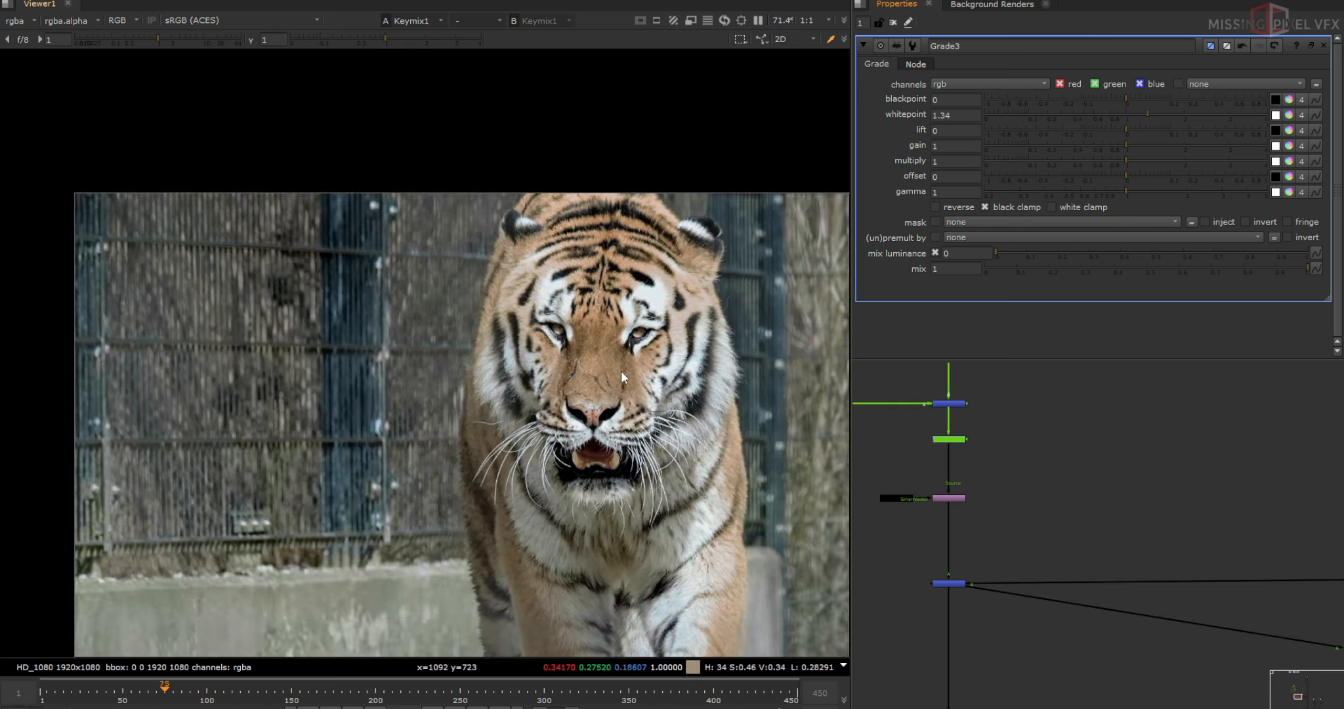
Go to frame 1 and examine the graded scars on the tiger's nose up close.
scroll(621, 372, "up", 2)
scroll(1061, 494, "down", 3)
middle_click_drag(1311, 548, 1051, 513)
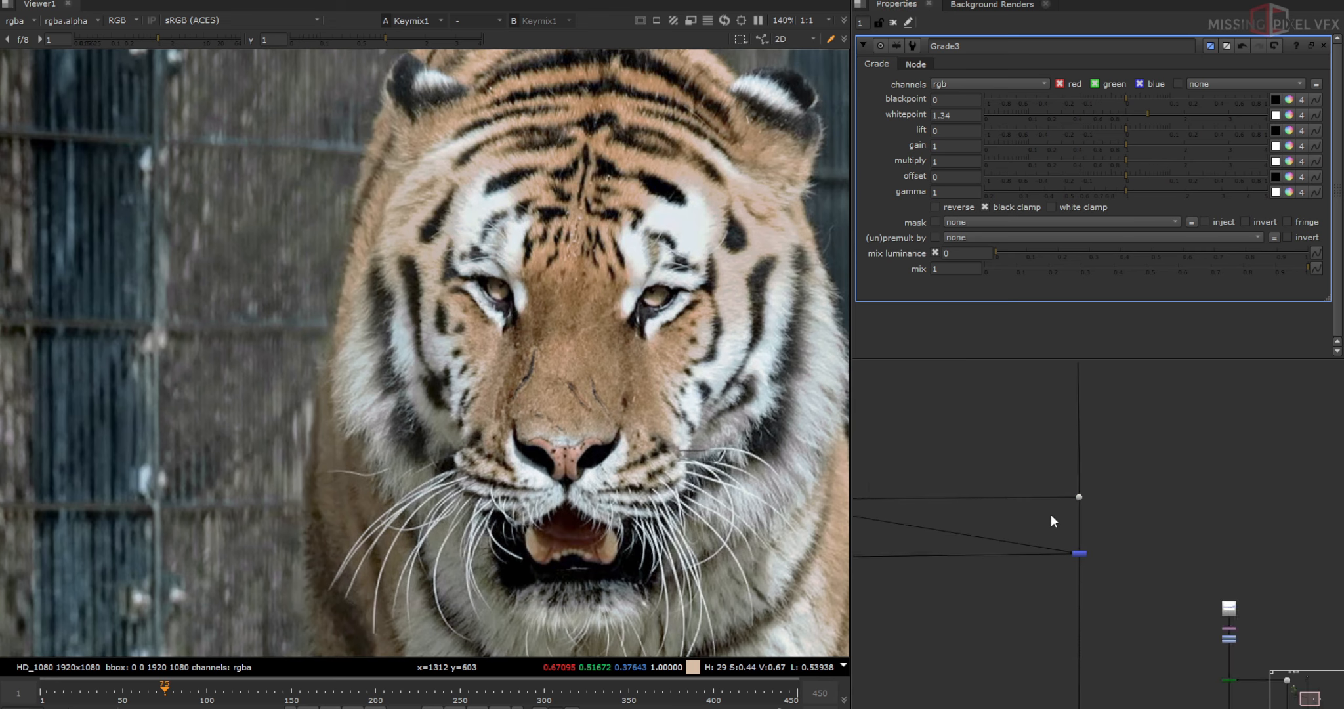
scroll(1051, 515, "down", 1)
left_click_drag(1100, 525, 1014, 569)
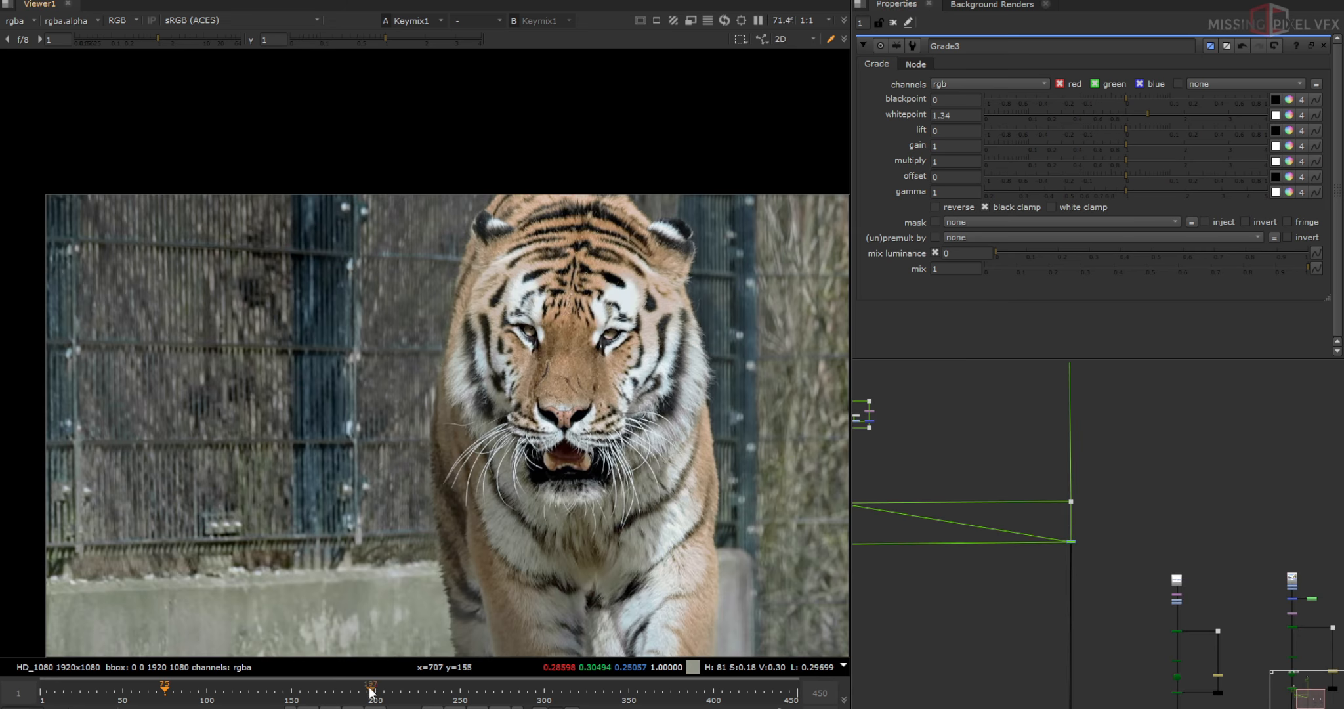
scroll(571, 398, "up", 5)
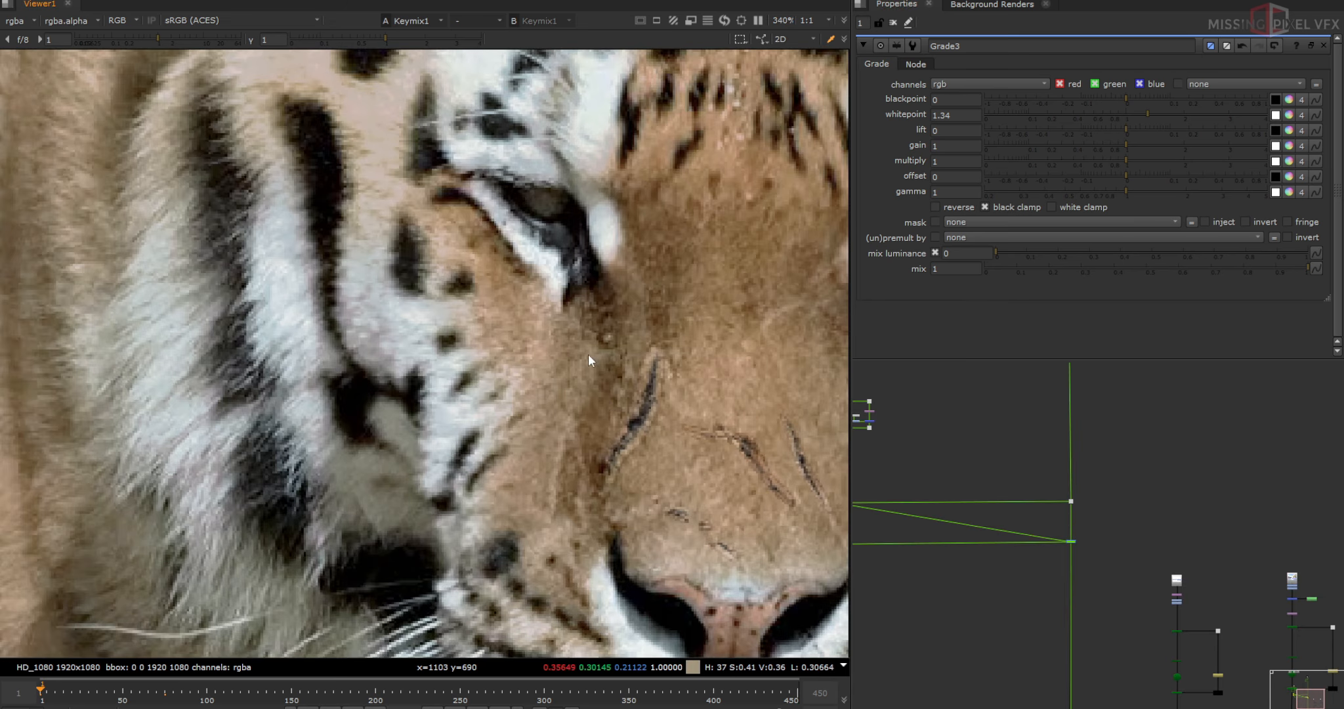
scroll(642, 409, "down", 3)
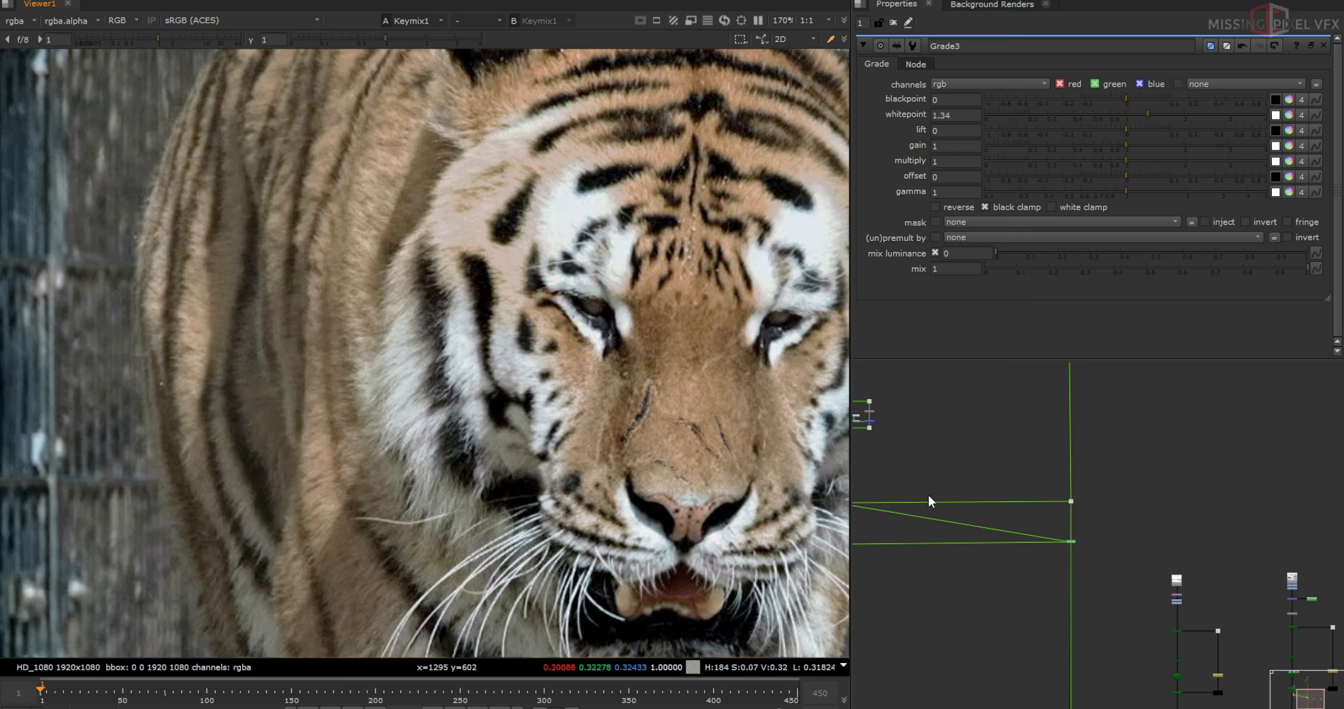
Insert a Grade node on the mask pipe between Merge12 and Keymix1.
middle_click_drag(1027, 528, 1232, 549)
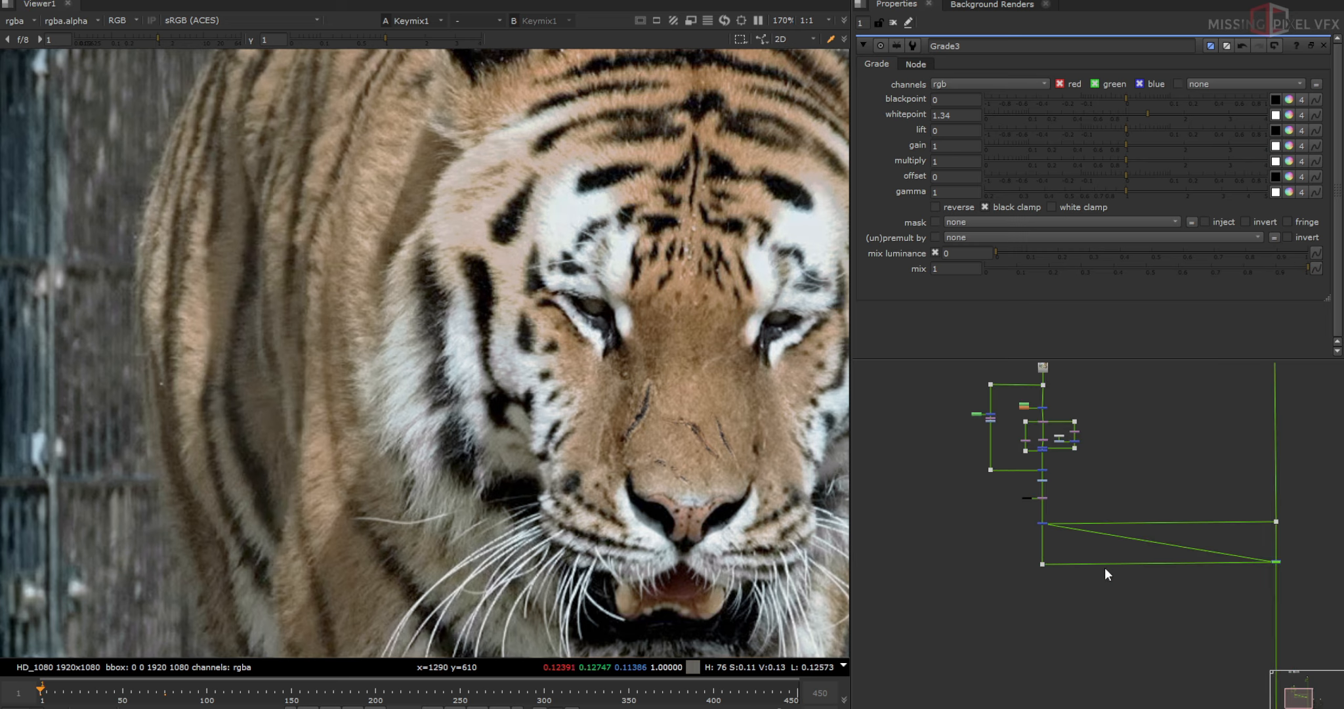
scroll(1247, 541, "up", 3)
scroll(1145, 542, "down", 3)
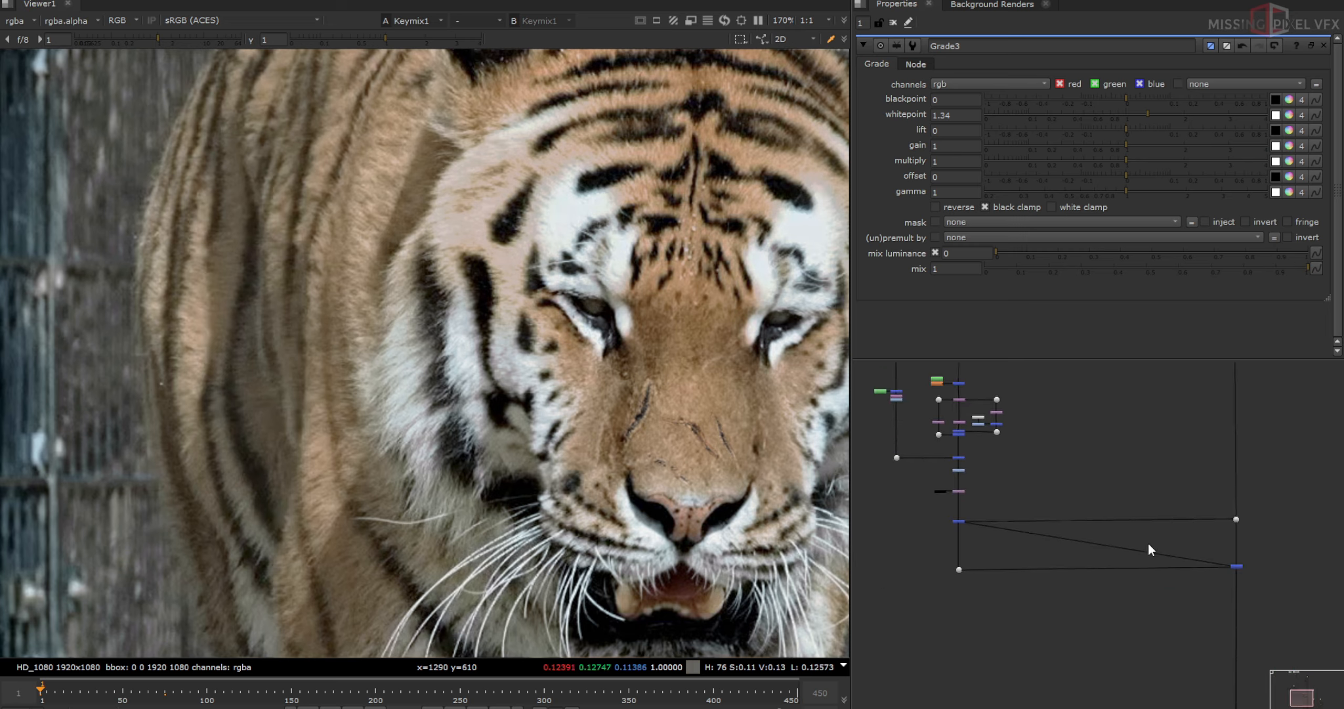
middle_click_drag(1147, 543, 1092, 591)
key("g")
left_click_drag(1117, 587, 1089, 594)
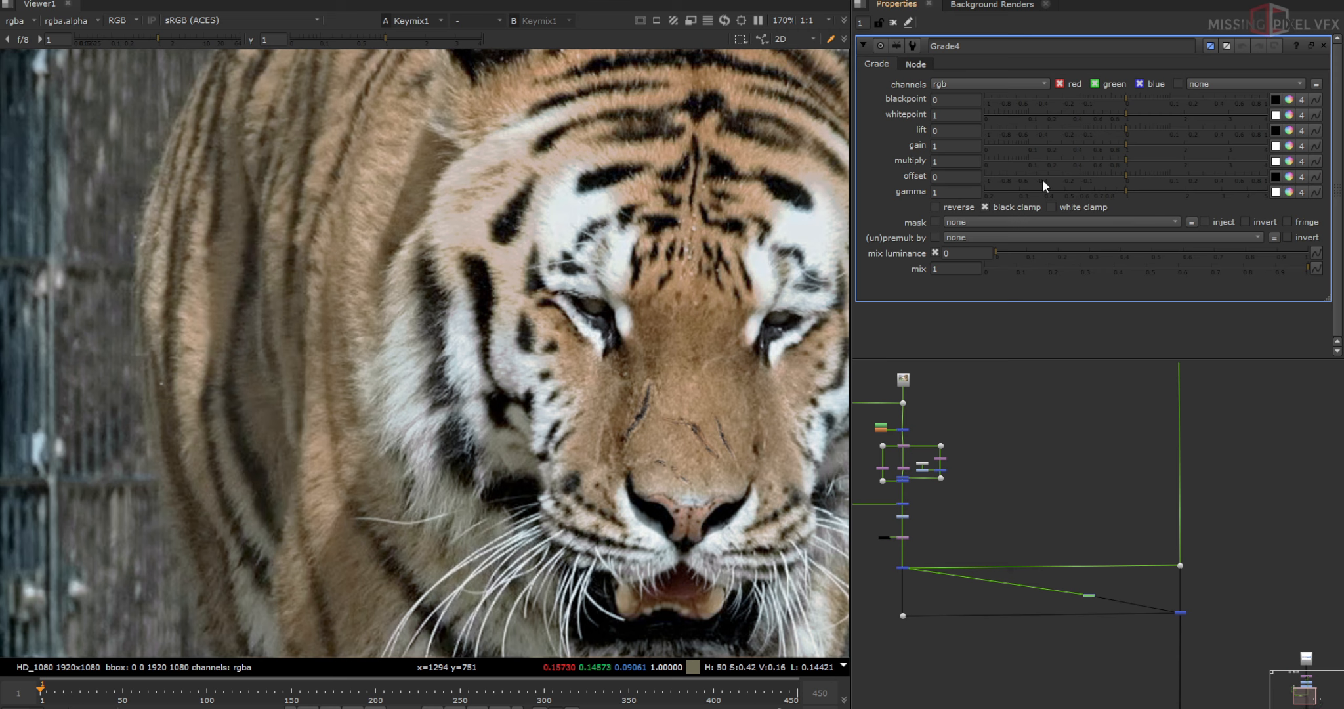
Set Grade4's whitepoint to 1.28 and blackpoint to -0.008, checking the scars on the tiger's face.
left_click(1146, 116)
key("f")
left_click_drag(1126, 99, 1113, 103)
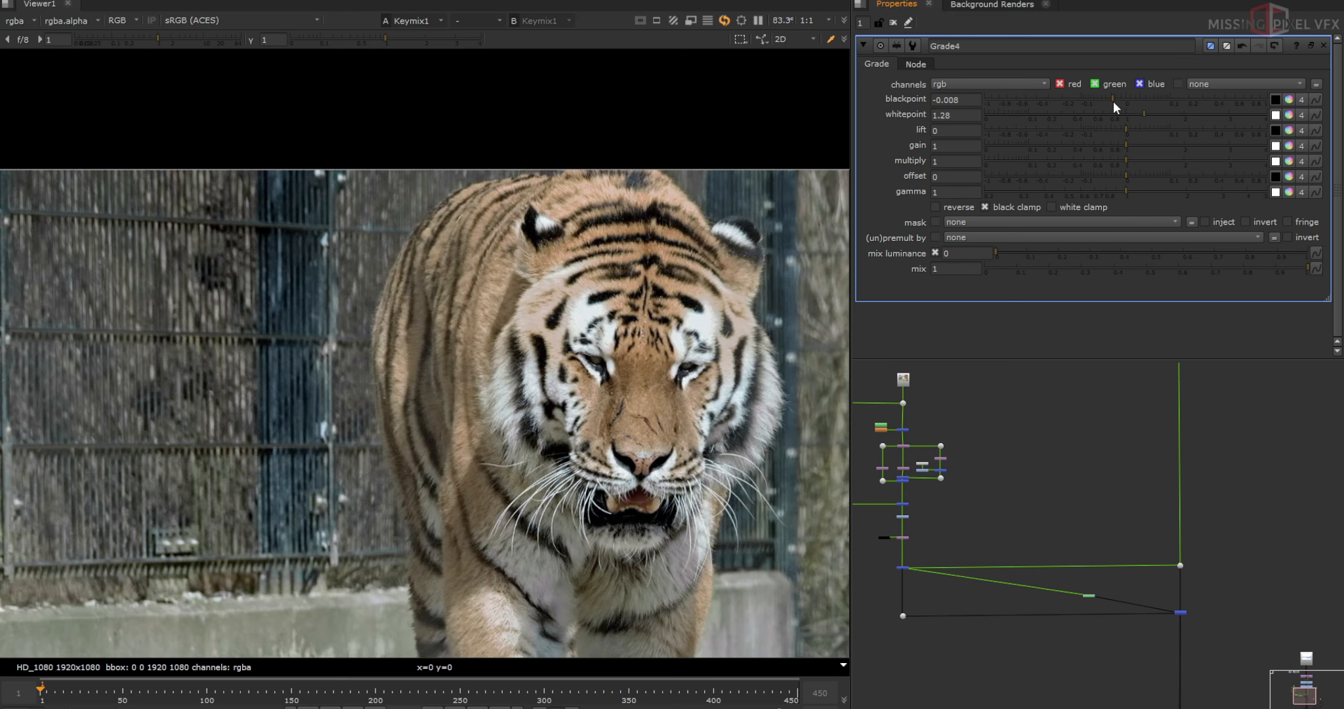
scroll(556, 413, "up", 2)
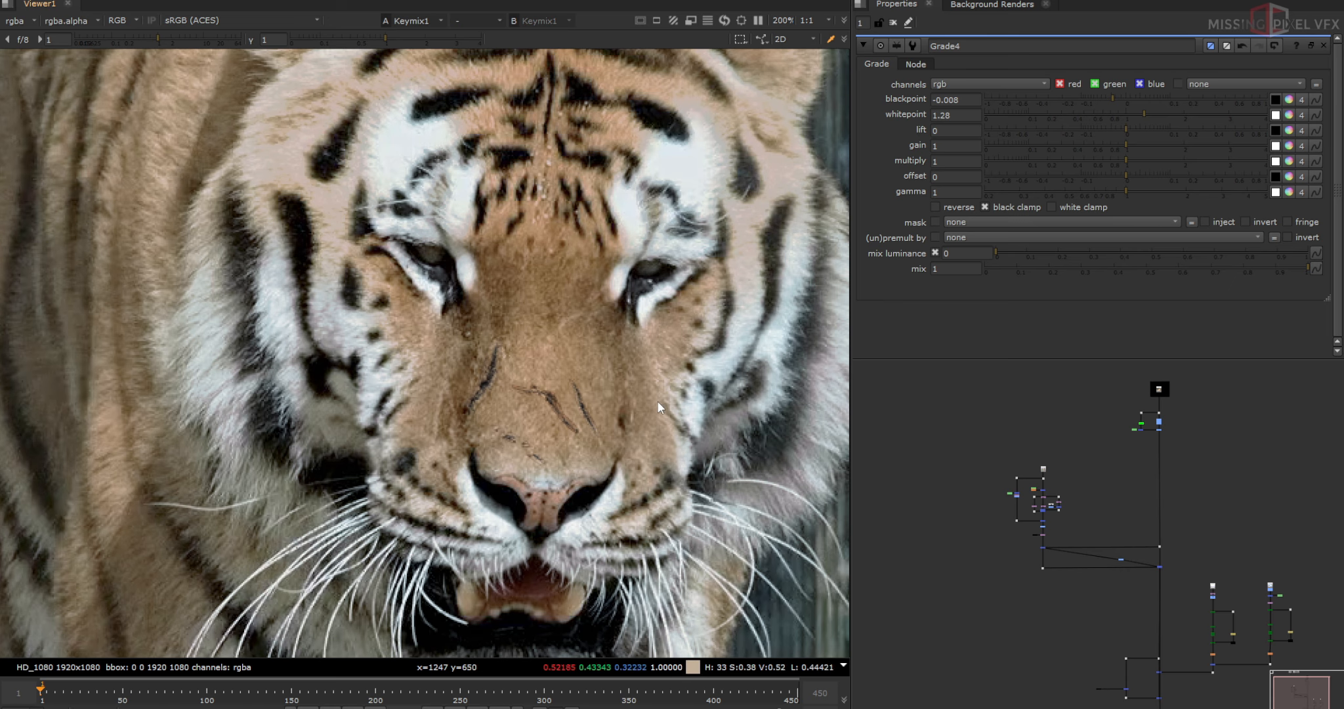
scroll(601, 322, "down", 3)
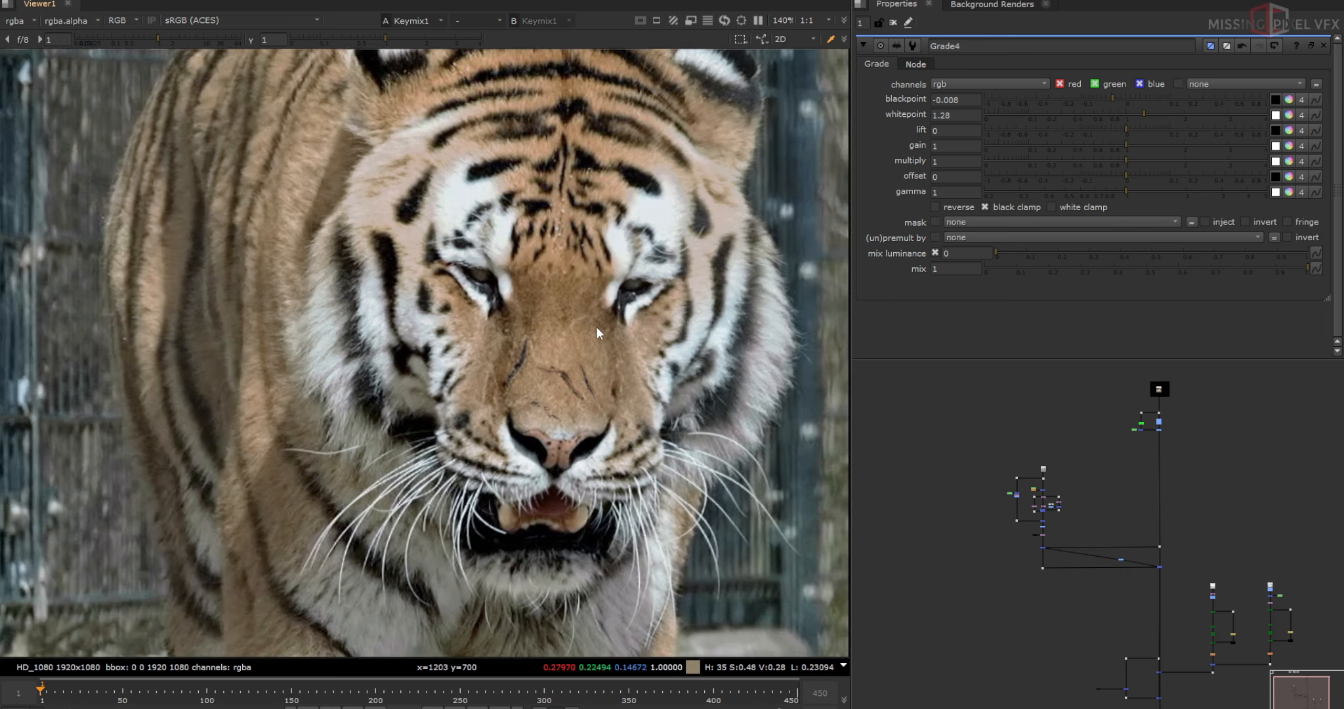
Place the wound image Read16 below the scar branch and display it in the viewer.
scroll(1136, 565, "down", 3)
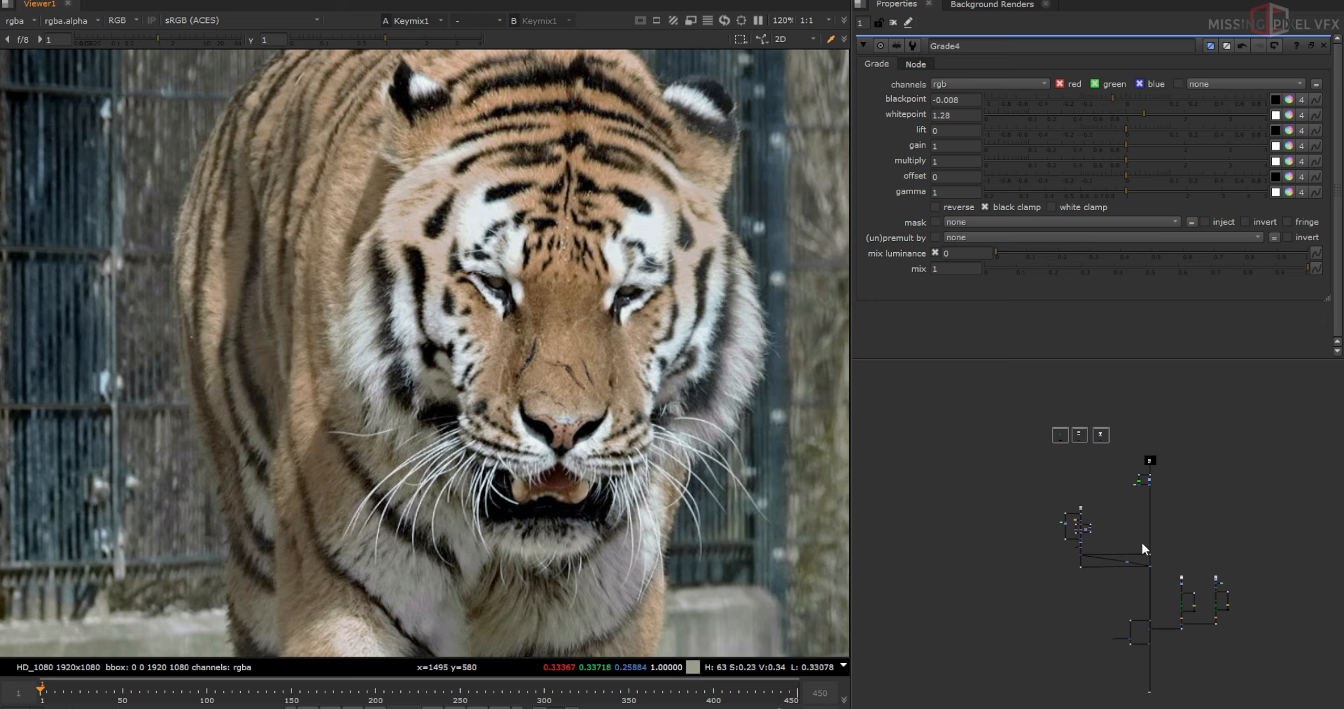
middle_click_drag(1142, 542, 1111, 606)
left_click_drag(1140, 650, 973, 456)
scroll(1142, 535, "up", 4)
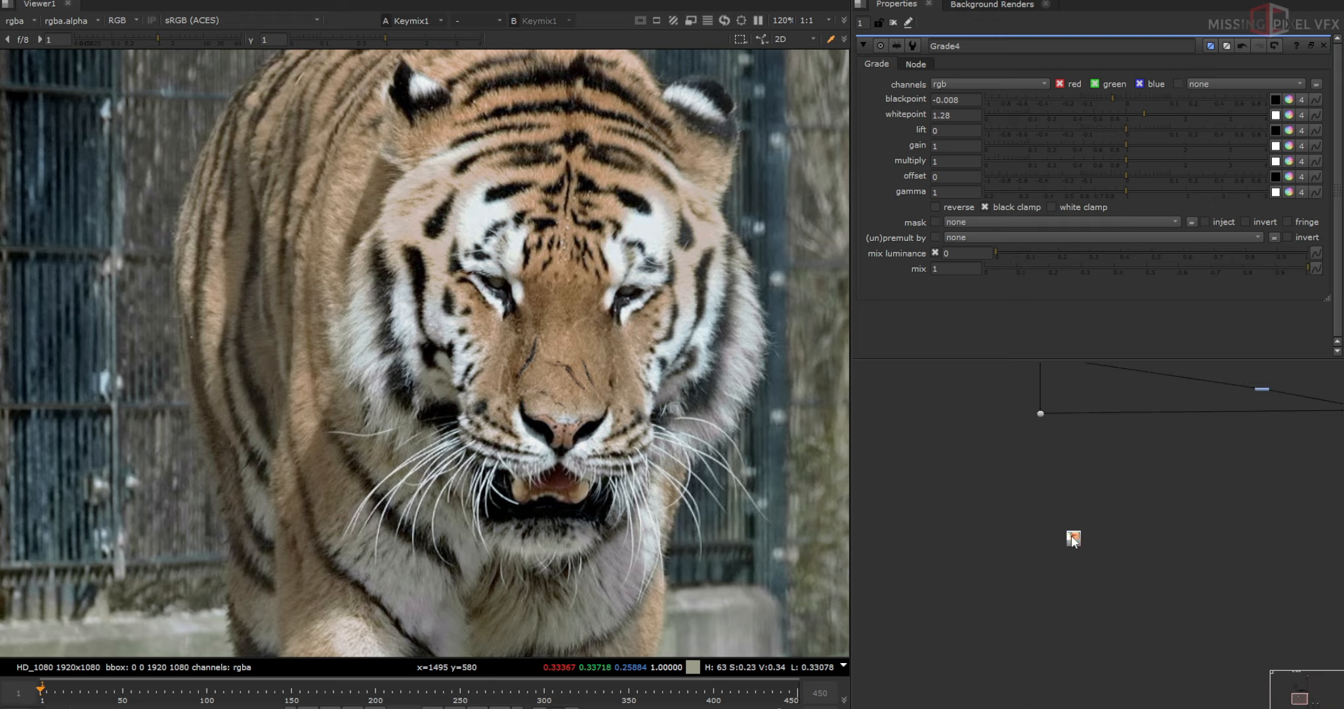
key("1")
scroll(640, 364, "down", 5)
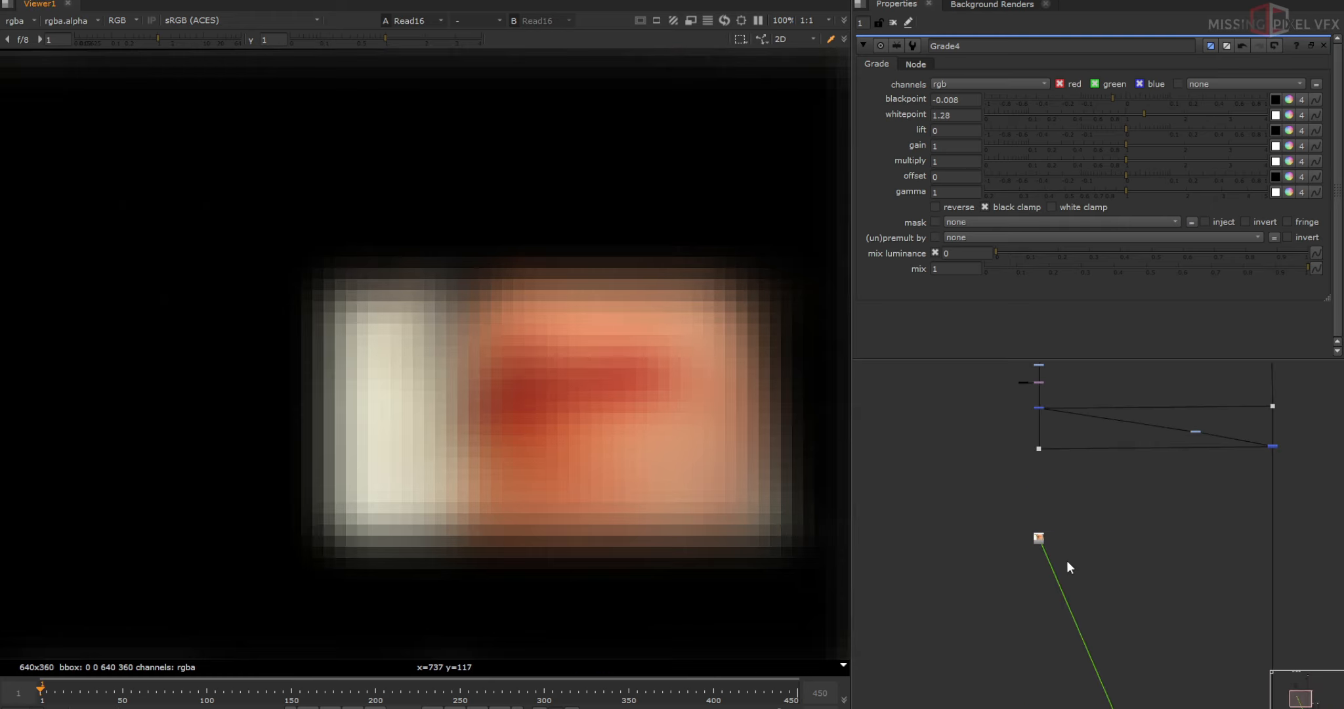
Cut the red wound out of the Read16 image by combining it with the Roto node through Merge7.
scroll(1076, 544, "up", 3)
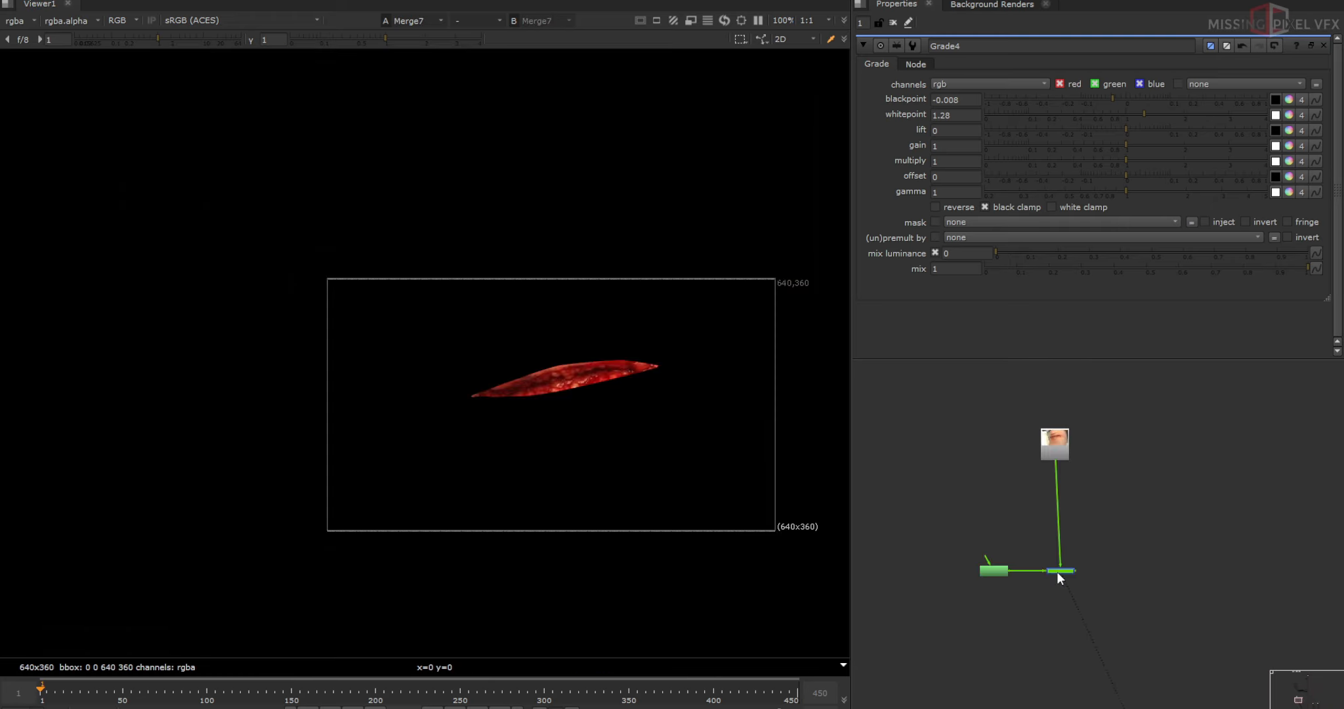
left_click_drag(1057, 571, 1054, 571)
left_click(1004, 538)
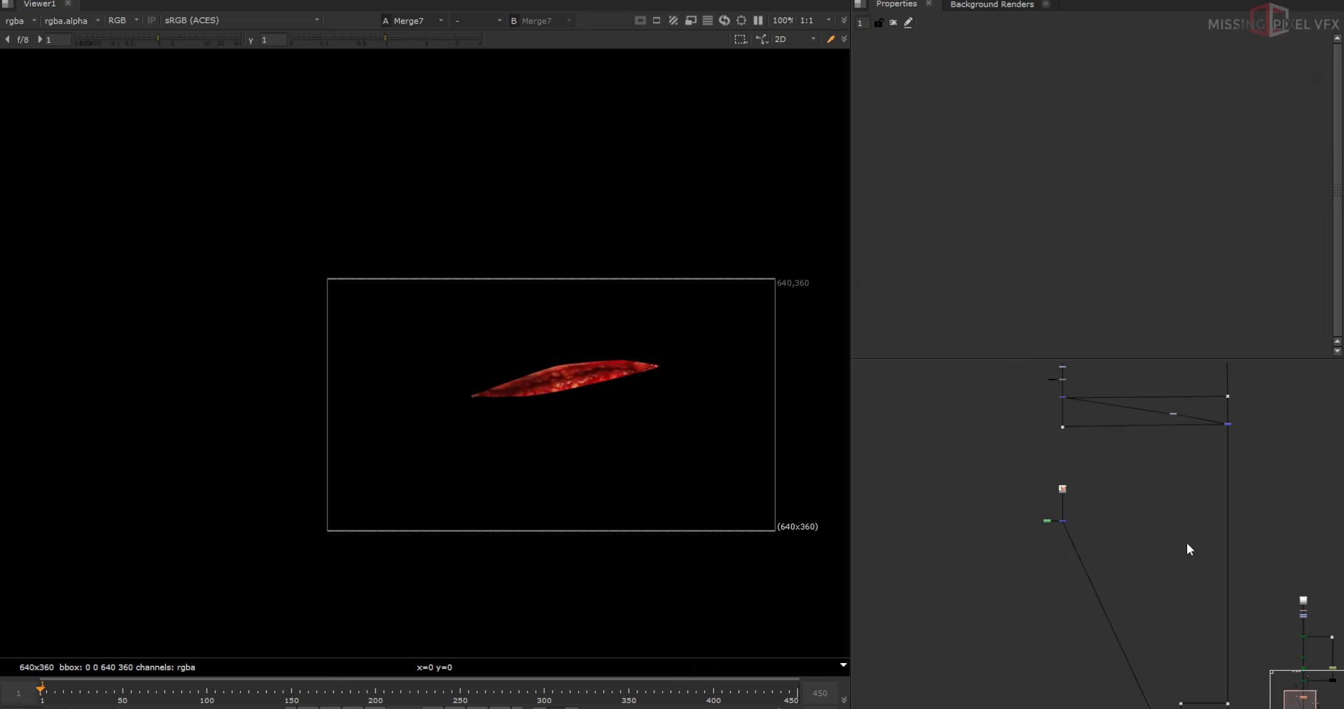
Add a Merge node on the plate pipe below Keymix1 and feed the wound cutout into it through a corner Dot.
key("m")
left_click_drag(1186, 542, 964, 440)
scroll(1223, 568, "up", 3)
scroll(909, 466, "up", 2)
scroll(1002, 467, "down", 2)
left_click(1149, 463)
left_click_drag(1158, 512, 977, 584, "ctrl")
Add a Transform below Merge7 and place the wound beside the nose bridge: translate 877, 483, rotate about -79.17, scale 0.362.
scroll(958, 591, "down", 5)
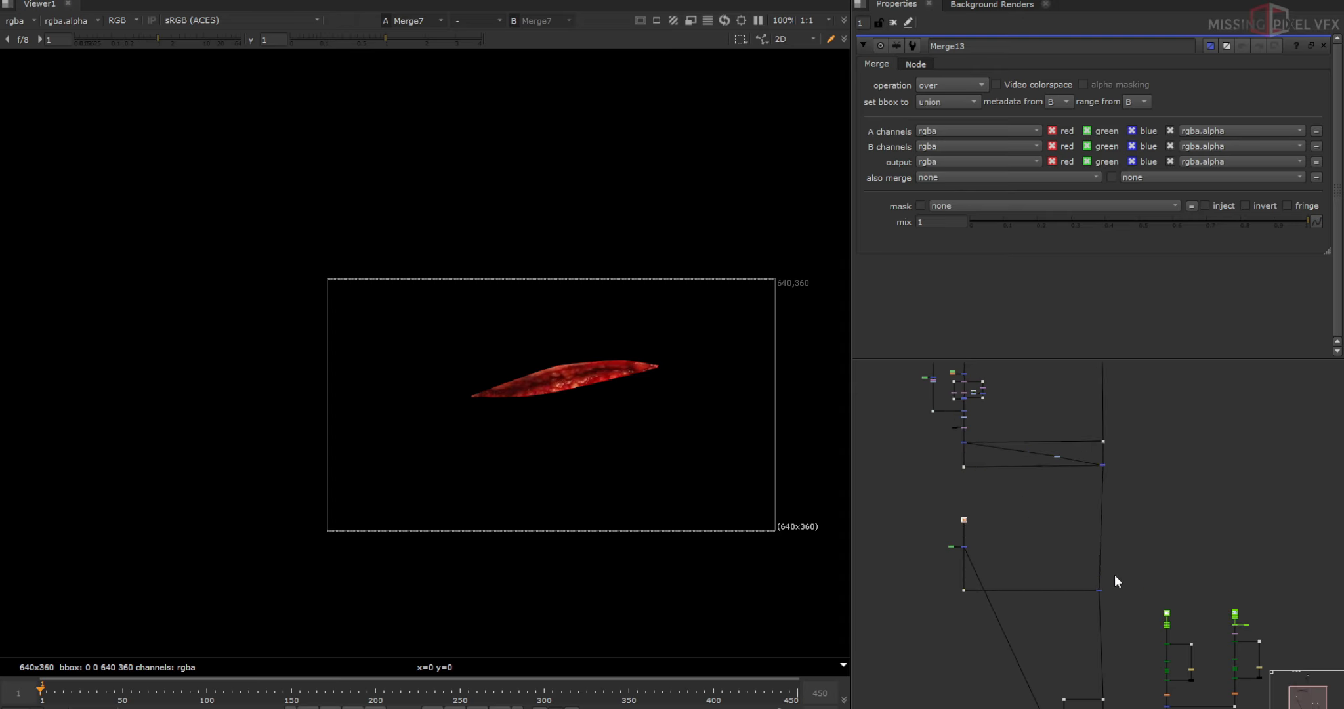
left_click(1103, 589)
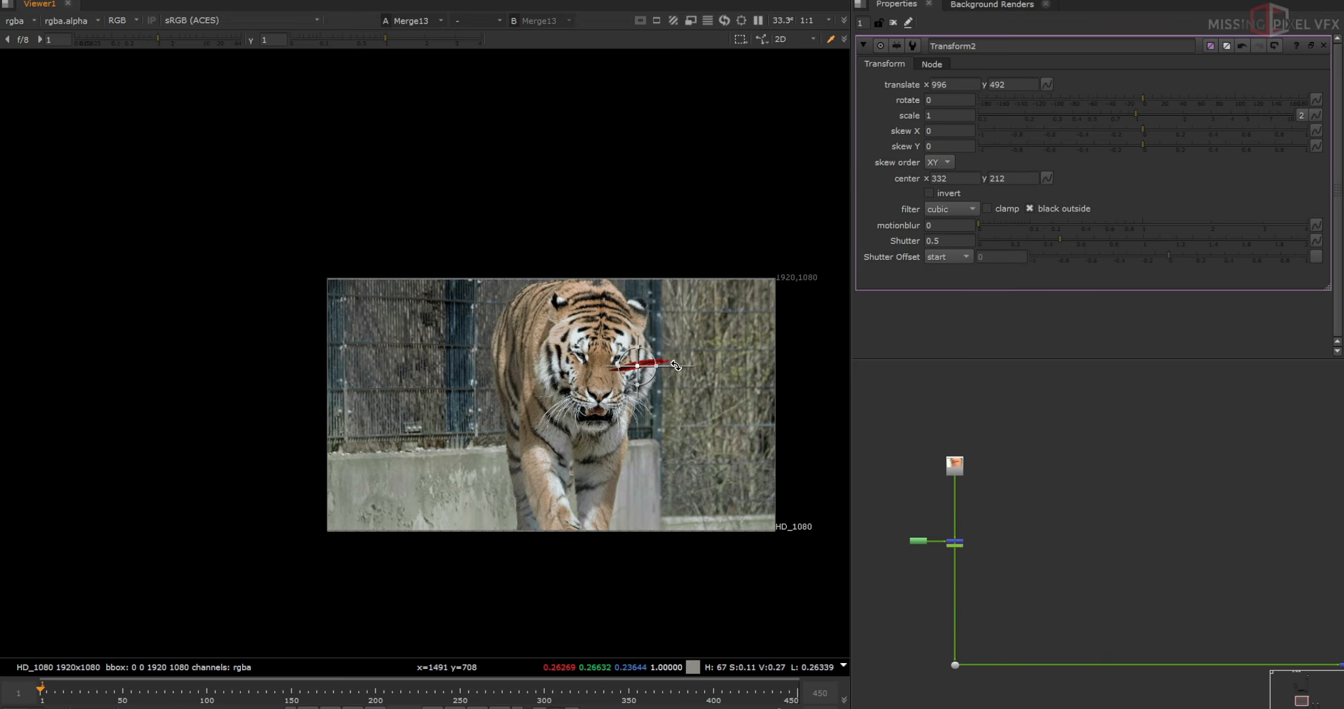
scroll(571, 420, "up", 5)
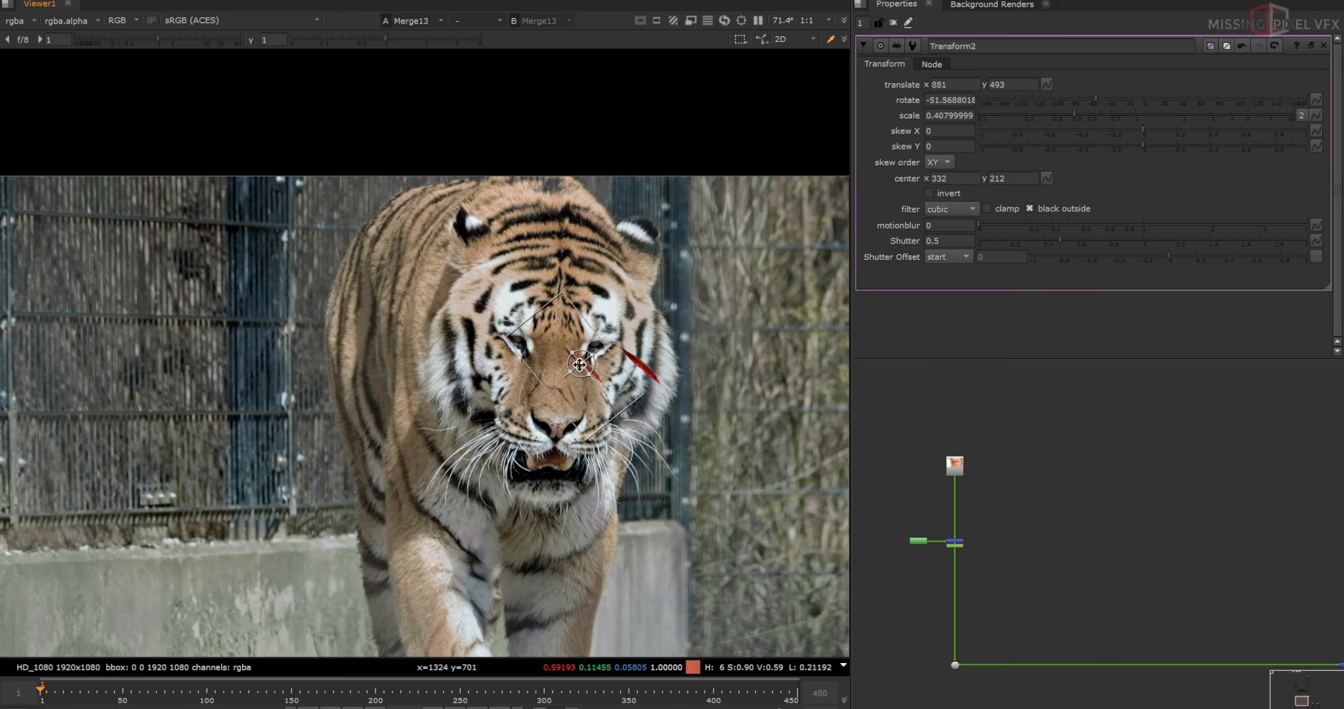
Add a GridWarp3 below the wound's Transform, fit its grid around the wound and bend the wound to the nose bridge.
key("Tab")
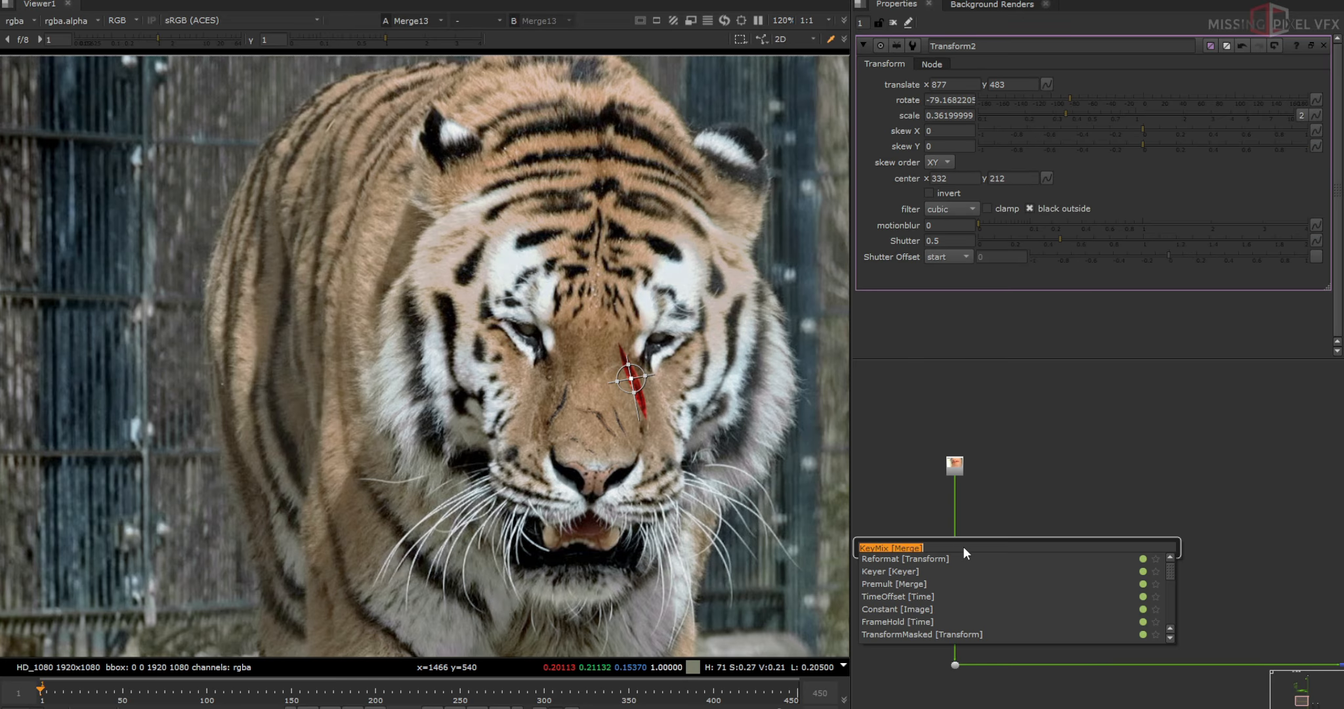
type("grid")
key("Return")
left_click(9, 138)
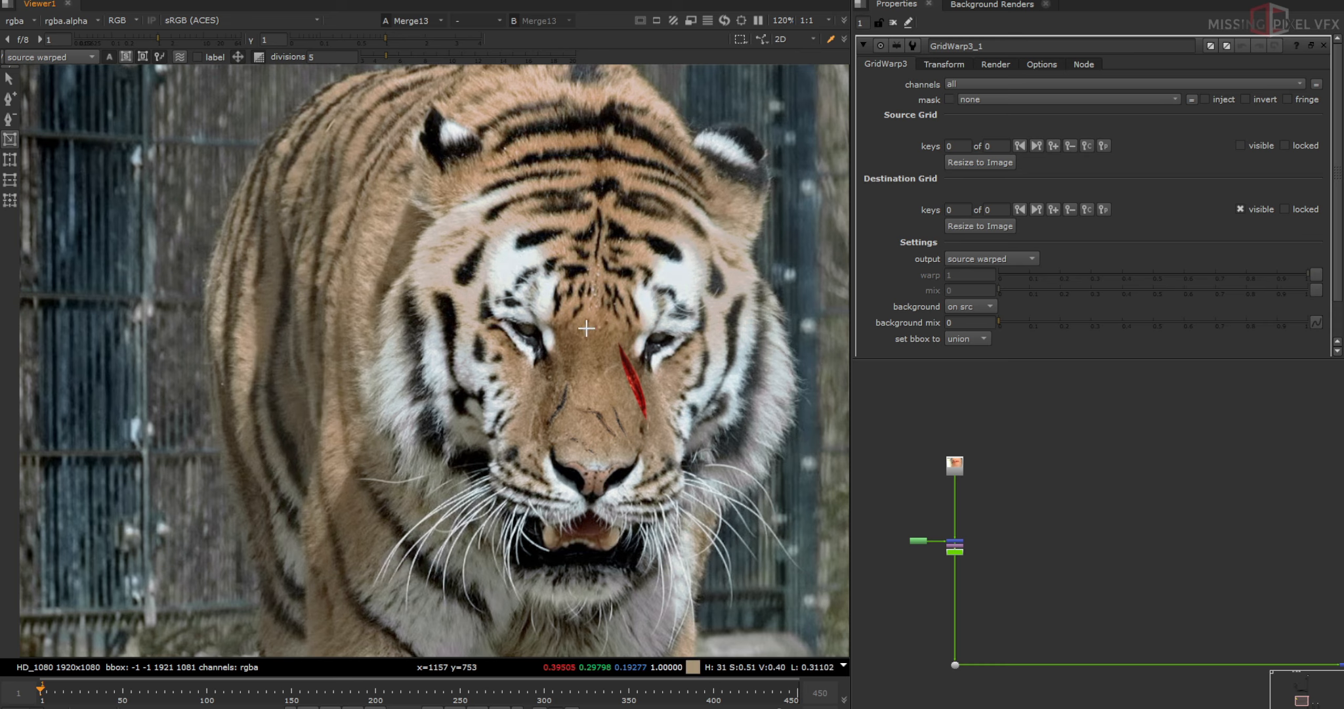
left_click_drag(569, 319, 683, 449)
left_click_drag(628, 385, 636, 413)
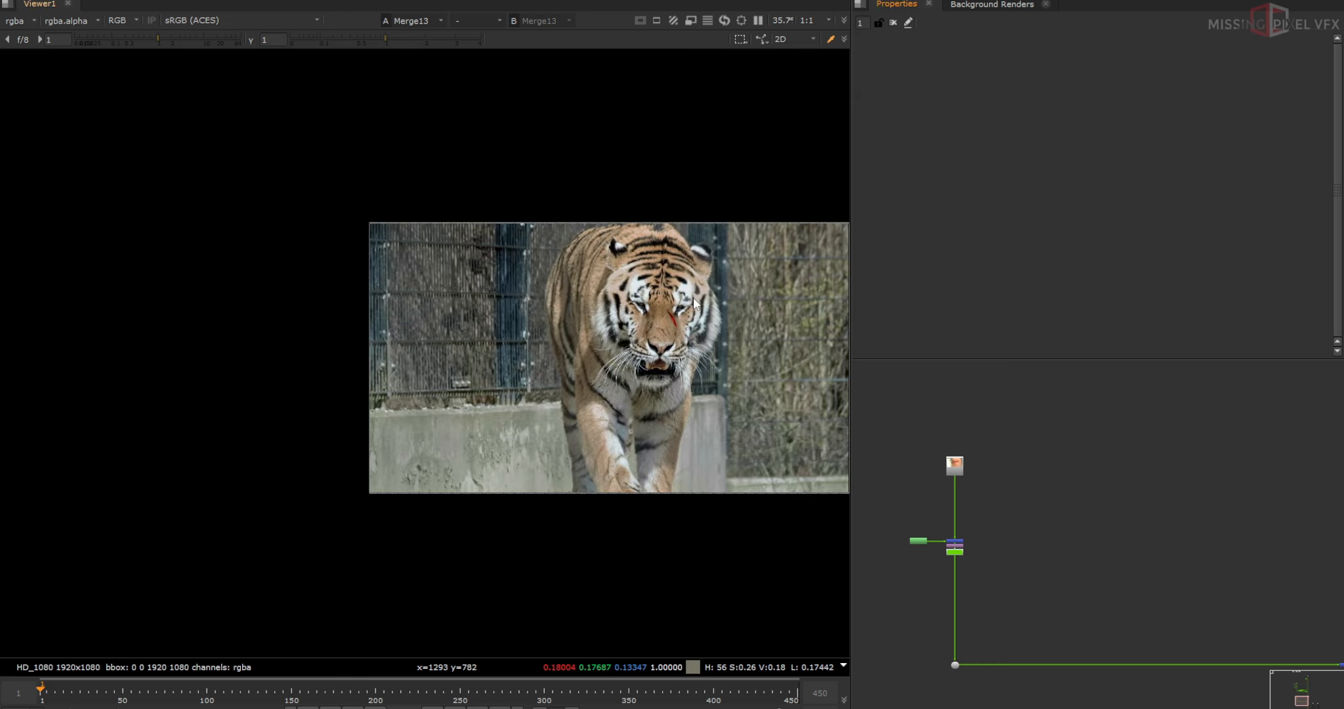
scroll(692, 305, "up", 3)
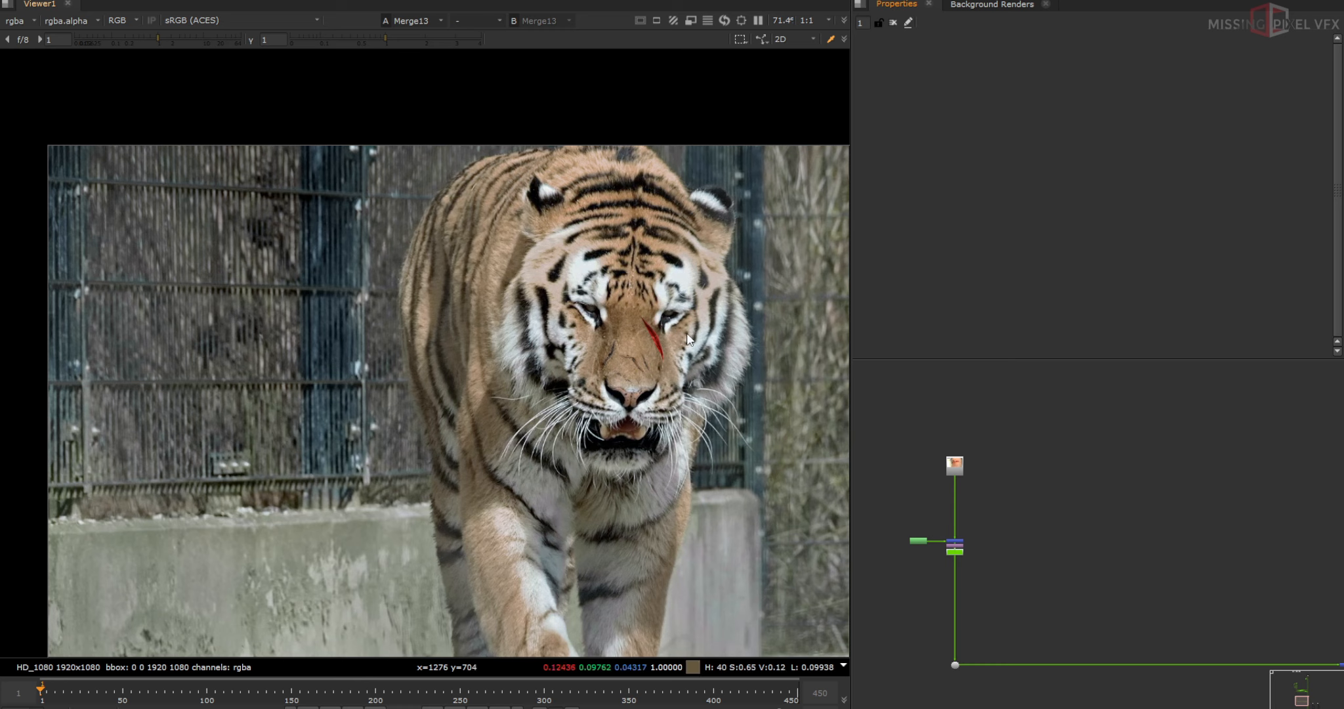
scroll(972, 479, "up", 2)
Mute the wound with a ColorCorrect below Read16: master saturation 0.68, contrast 0.88, gain 0.95.
double_click(948, 456)
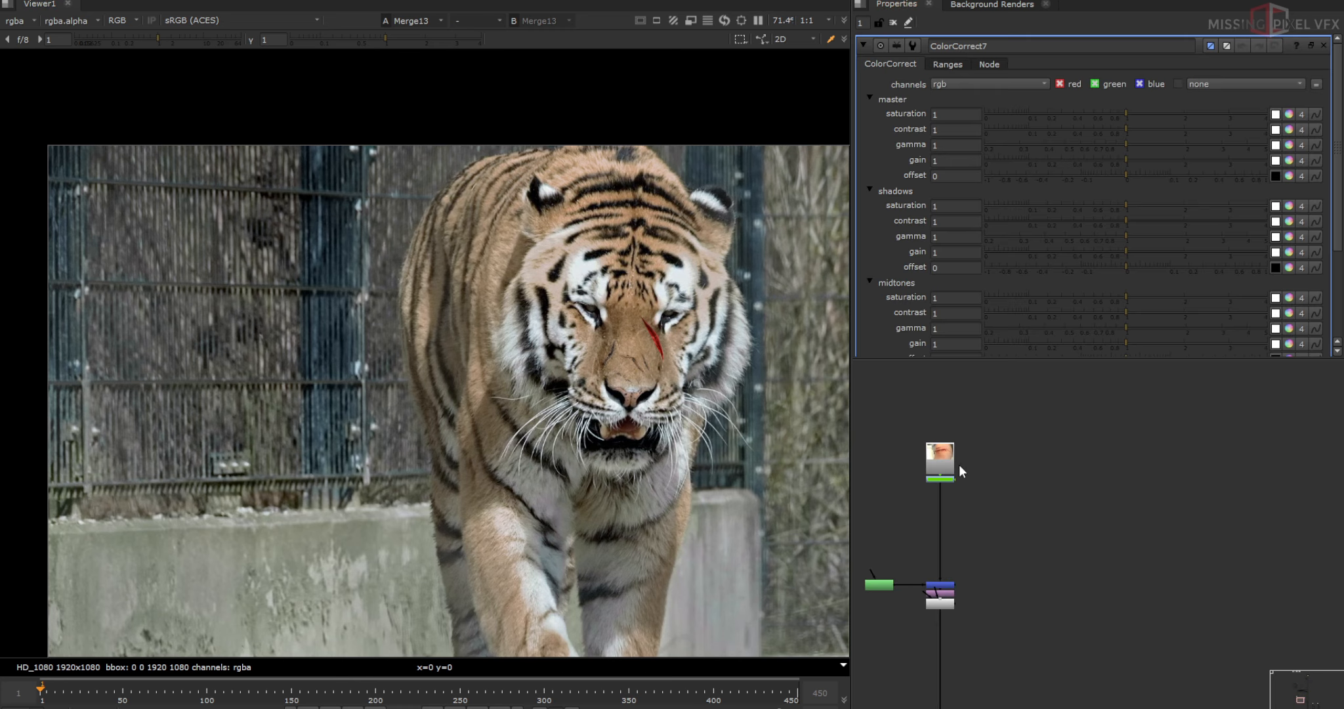
left_click(1106, 109)
left_click(1100, 113)
left_click(1117, 130)
left_click(1122, 159)
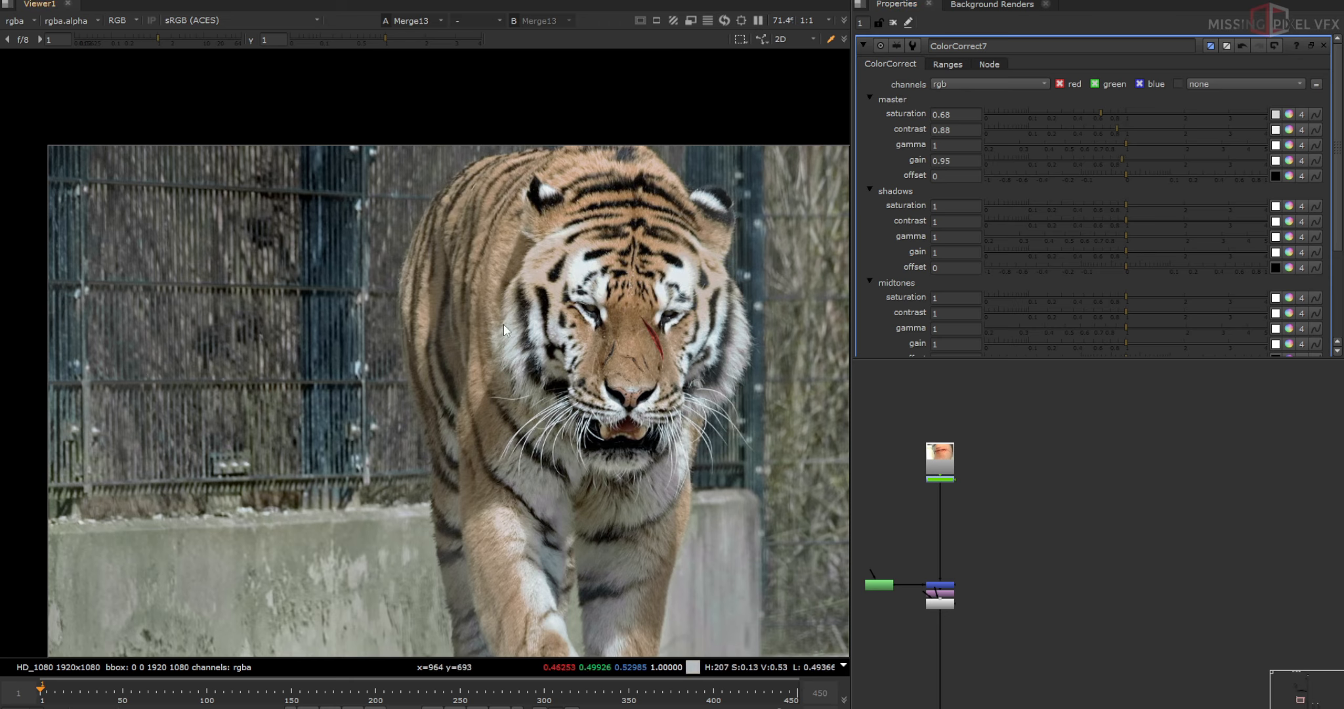
Add a Grade below the wound's ColorCorrect and a Roto node for masking it.
scroll(964, 486, "up", 2)
key("g")
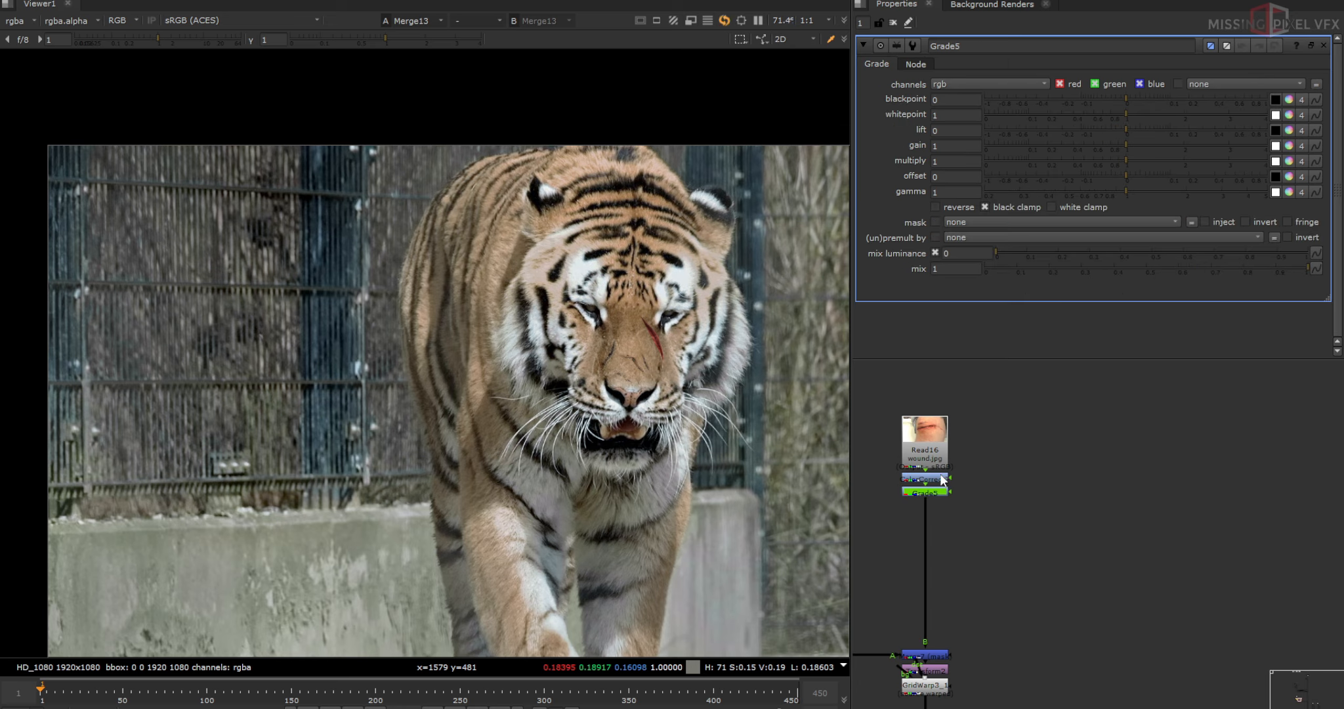
key("o")
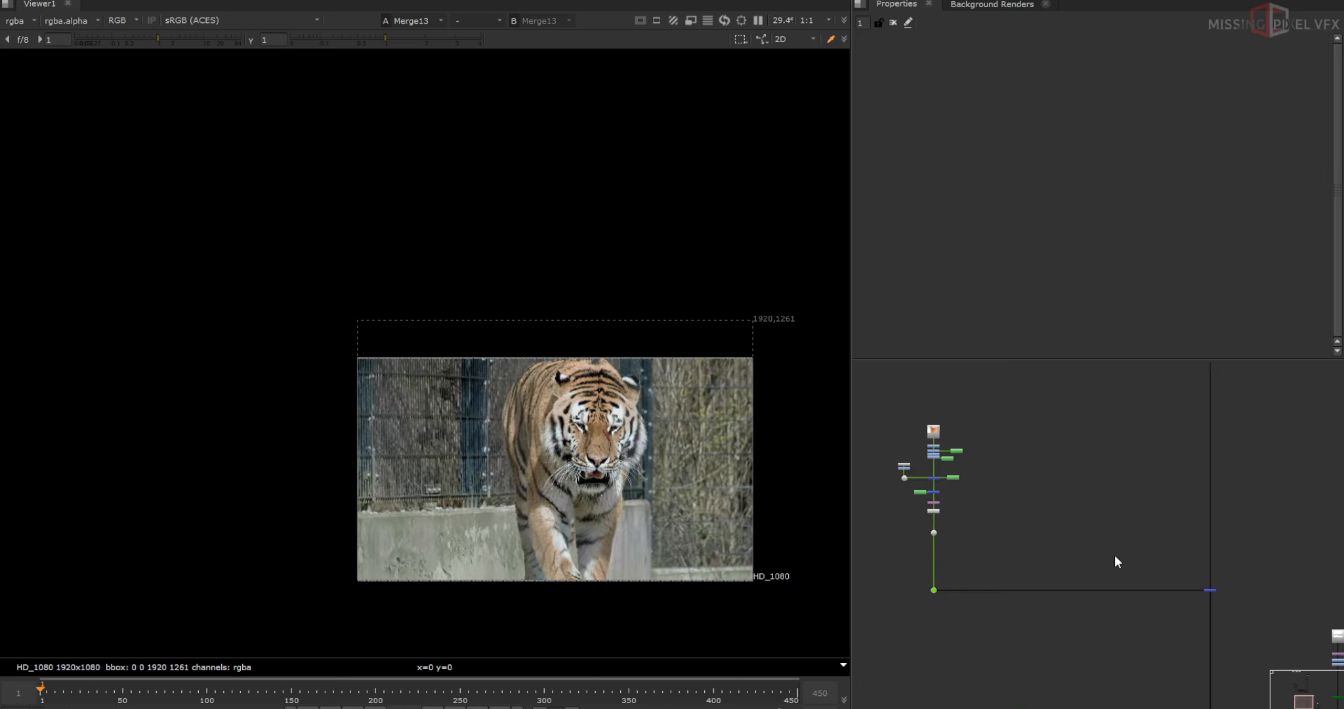
Set Merge13's bounding box to B so it follows the plate.
left_click_drag(1103, 546, 1264, 630)
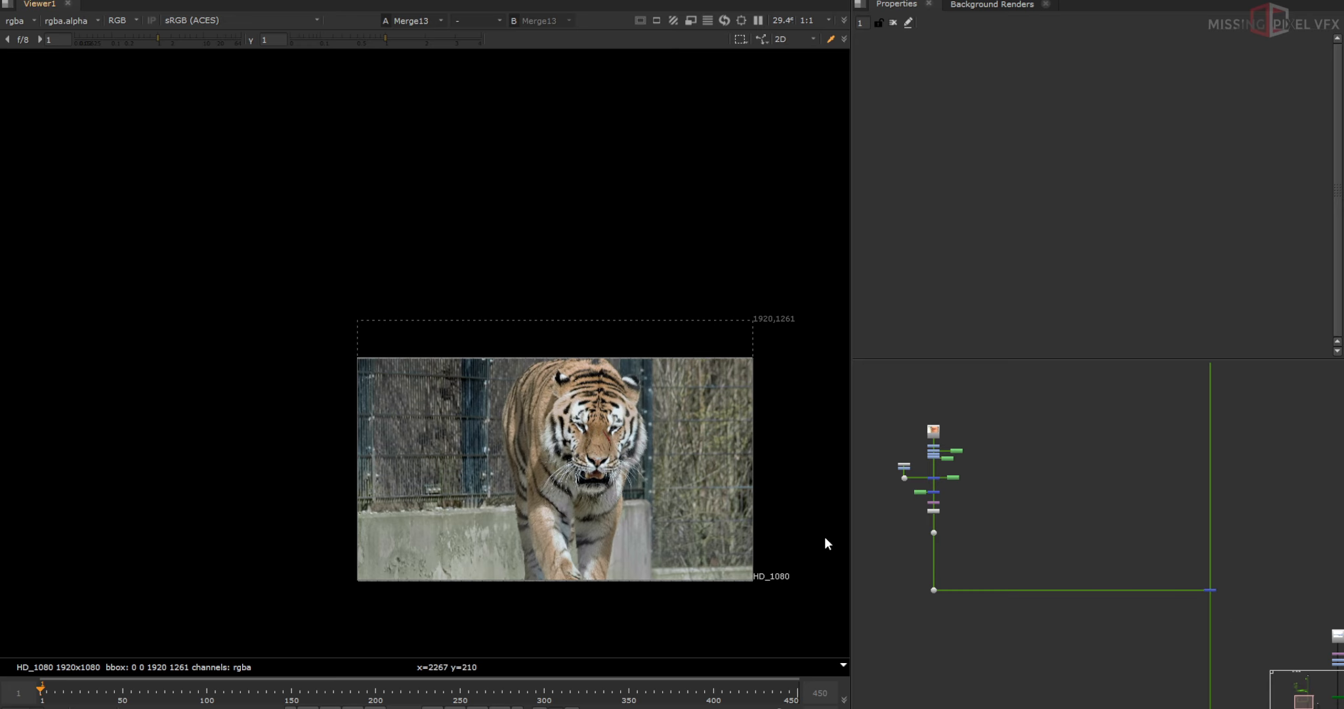
scroll(618, 437, "up", 5)
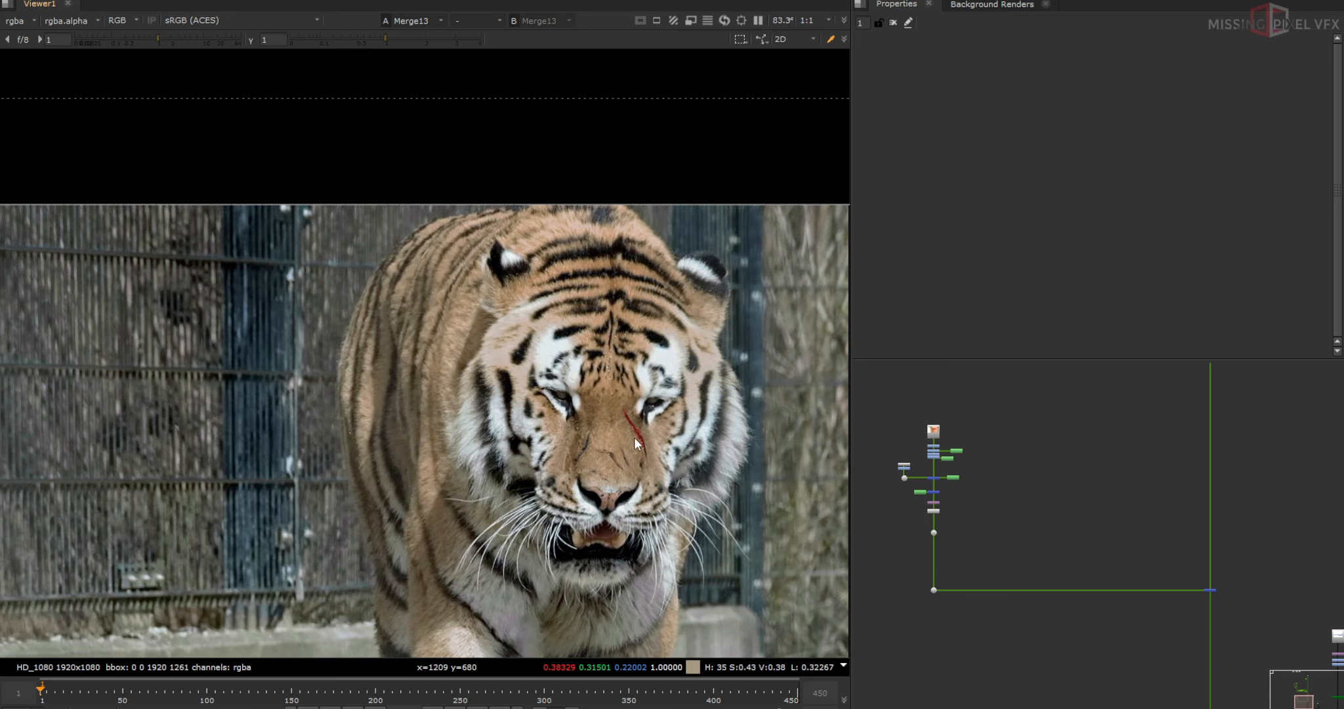
scroll(652, 464, "down", 1)
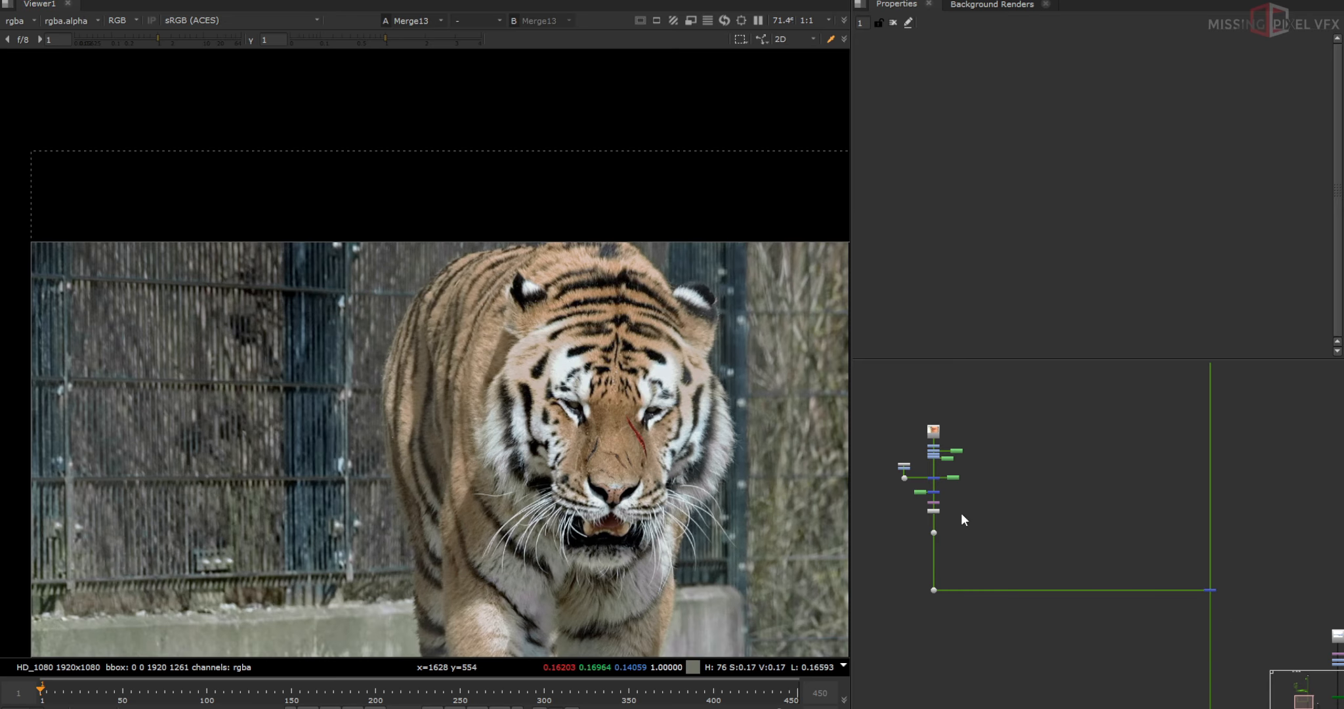
middle_click_drag(1097, 489, 1081, 558)
double_click(1193, 658)
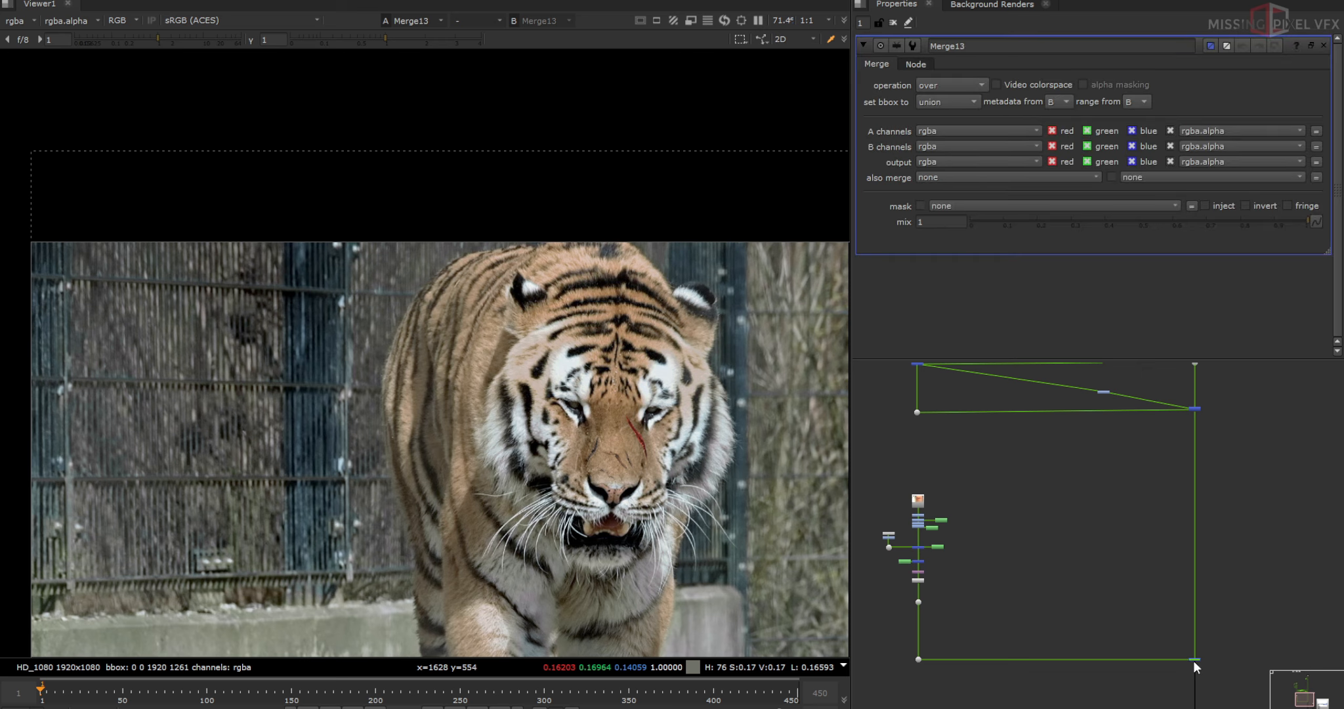
left_click(954, 102)
left_click(958, 146)
Insert a Grade on the plate pipe above Merge13, mask it with the wound branch's alpha, and set whitepoint to 2.56.
scroll(631, 431, "up", 10)
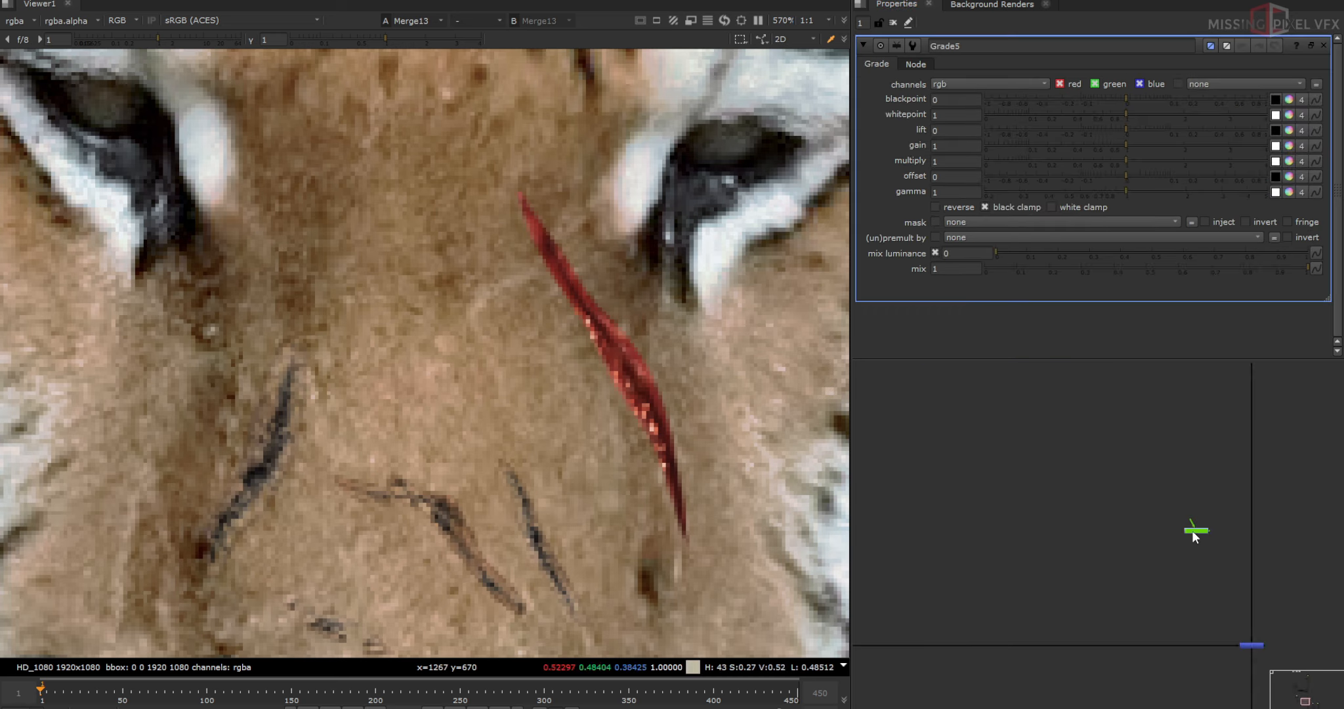
left_click_drag(1192, 531, 909, 530)
scroll(1063, 529, "down", 2)
middle_click_drag(1285, 566, 1080, 550)
left_click(1111, 556)
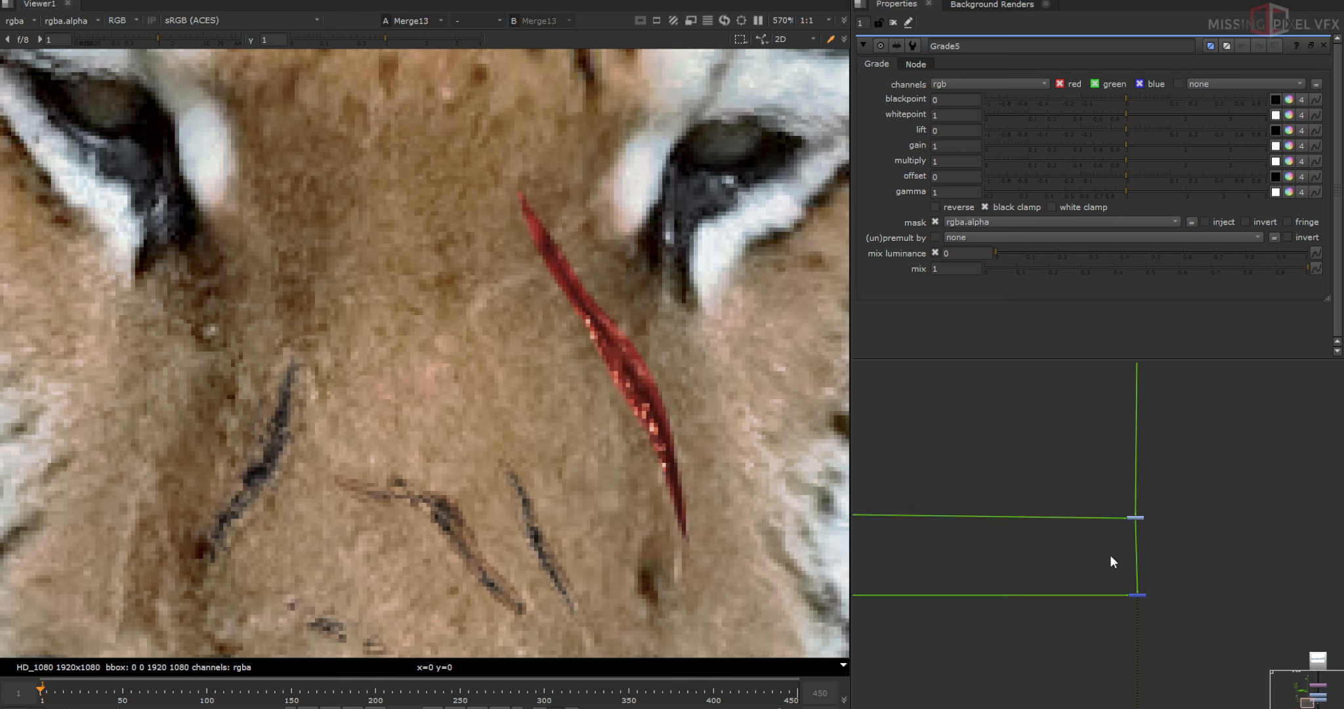
left_click(1135, 518)
left_click_drag(1164, 119, 1209, 116)
scroll(610, 312, "up", 3)
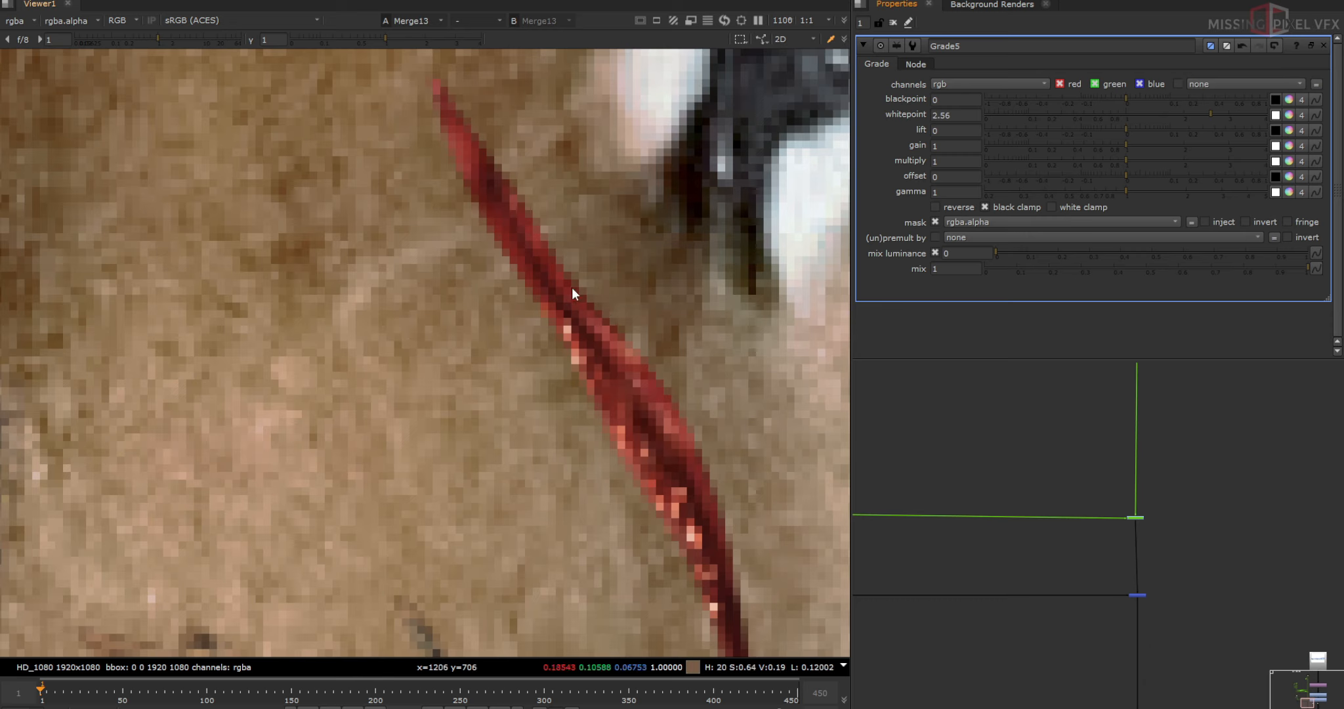
Insert an Erode (filter) node on the mask line between the wound branch and the plate Grade.
left_click(991, 491)
key("Tab")
type("erode")
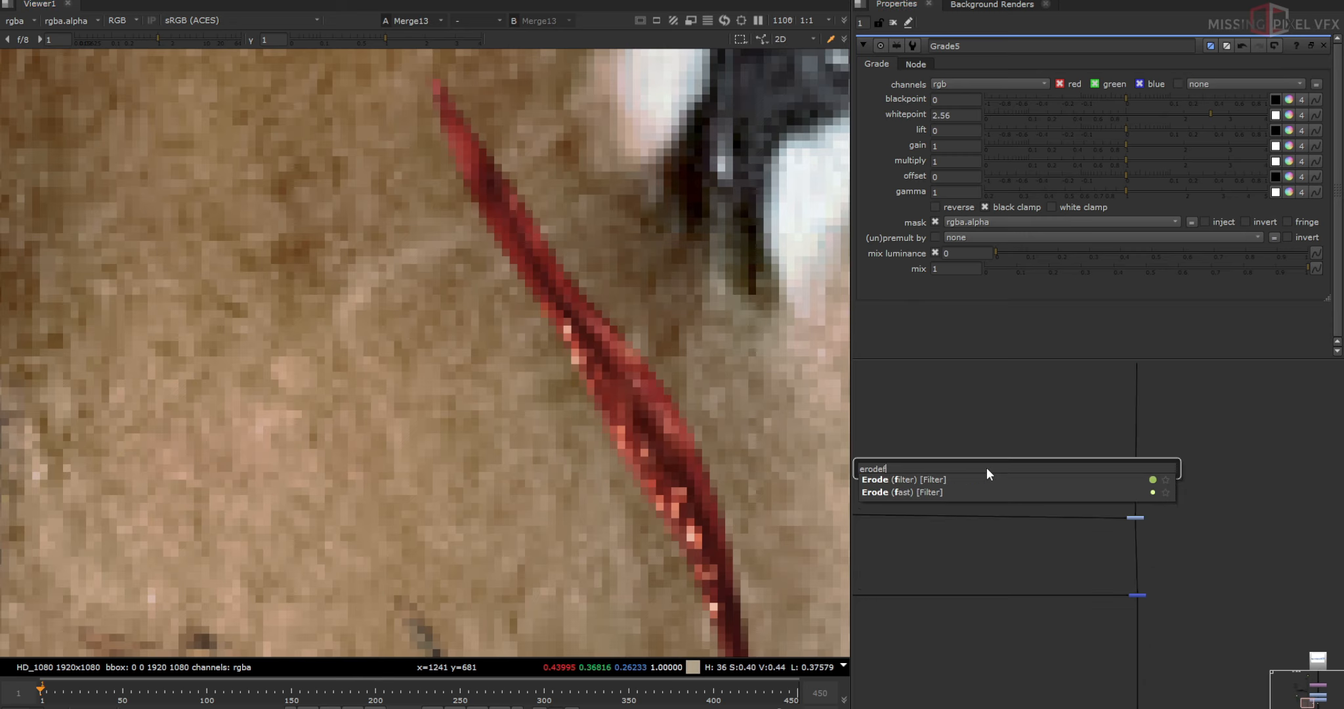
key("Return")
left_click_drag(998, 491, 985, 513)
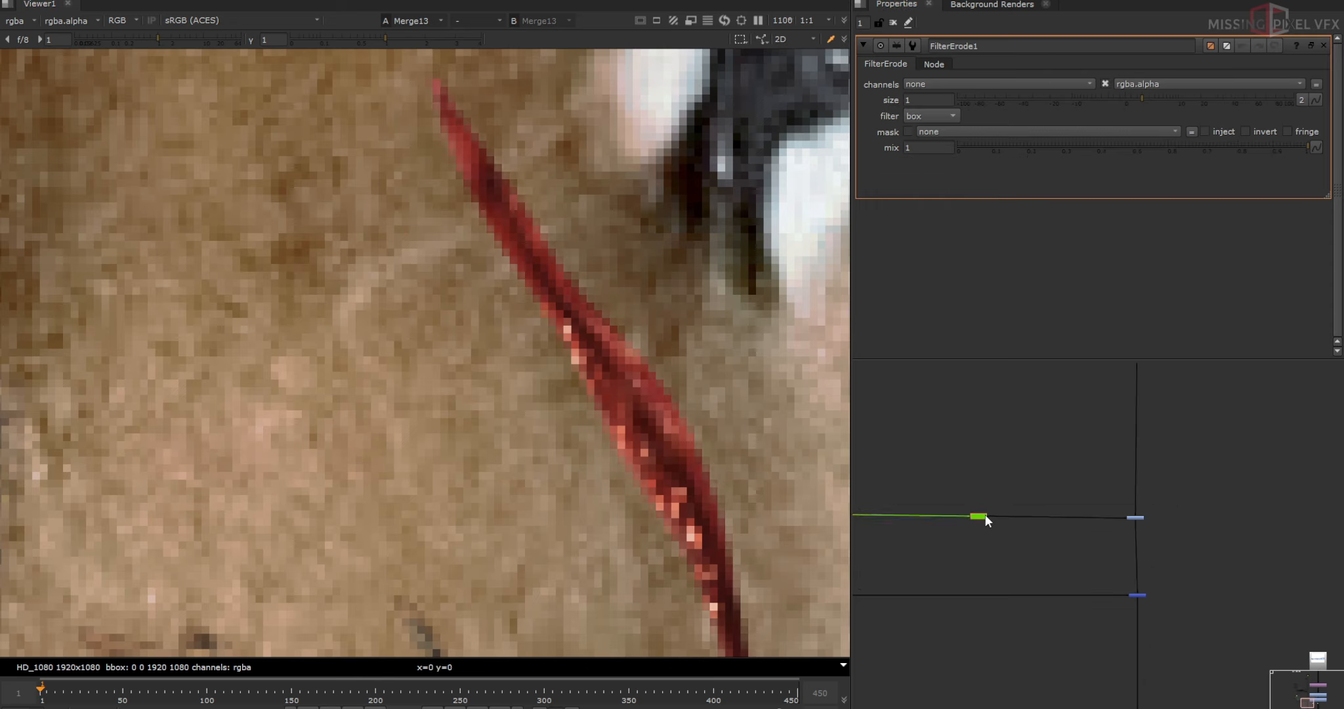
Configure FilterErode1 with rgba channels, size -1 and a gaussian filter.
left_click(932, 83)
left_click(941, 101)
left_click(922, 99)
type("-1")
key("Return")
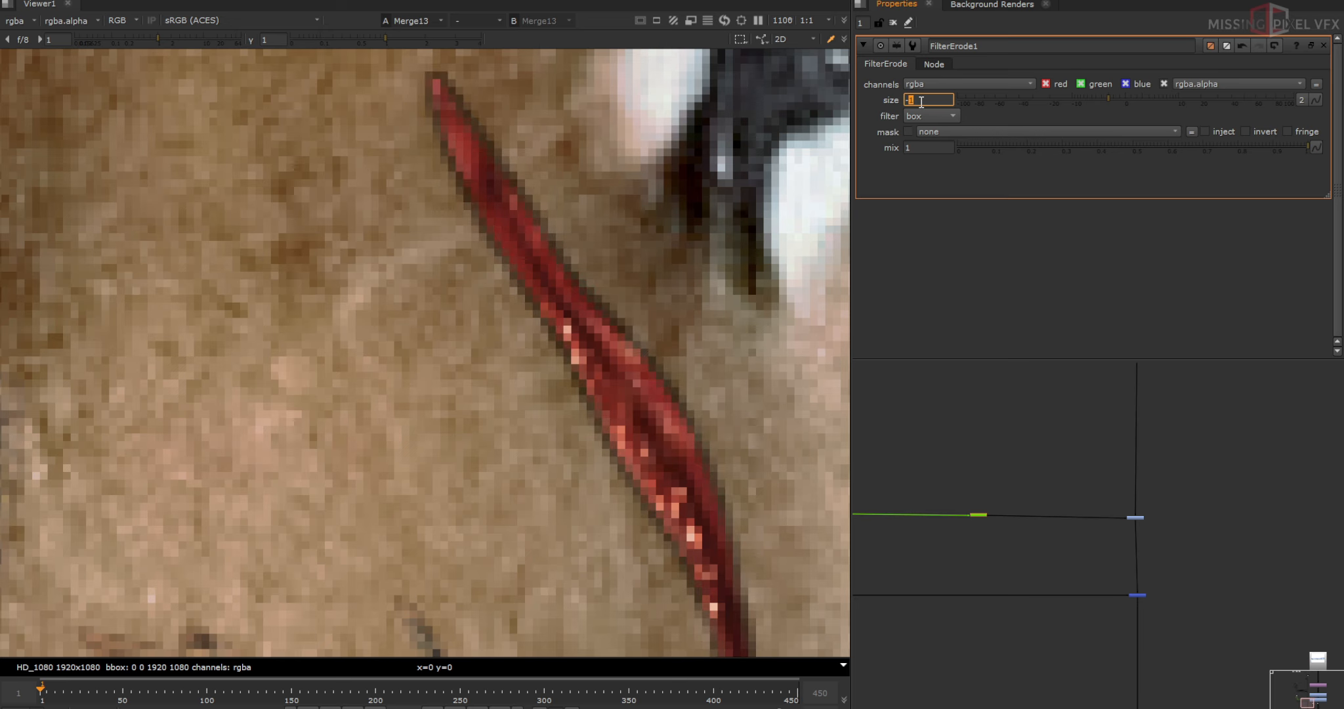
left_click(914, 116)
left_click(924, 161)
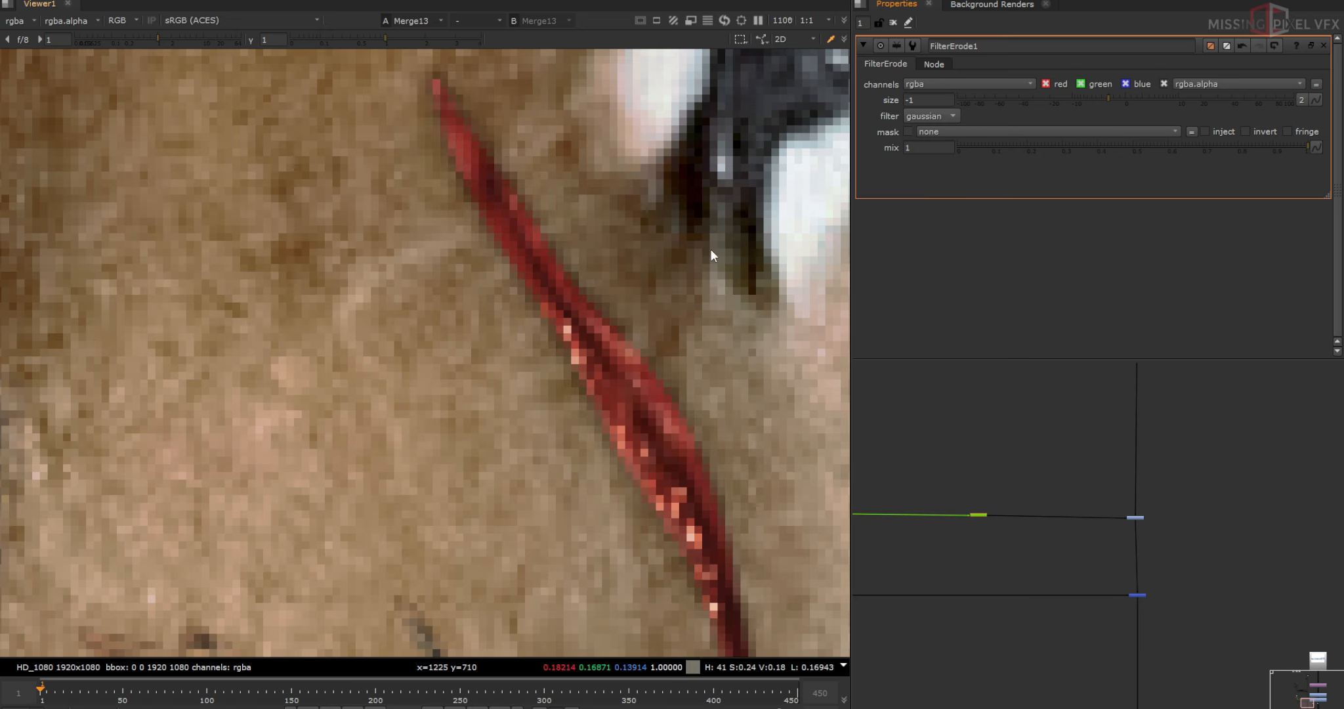
scroll(710, 249, "down", 6)
scroll(1076, 542, "down", 3)
Copy the scar branch's VectorDistort and its ST_MAP input node into the wound branch below the GridWarp.
middle_click_drag(893, 515, 1084, 537)
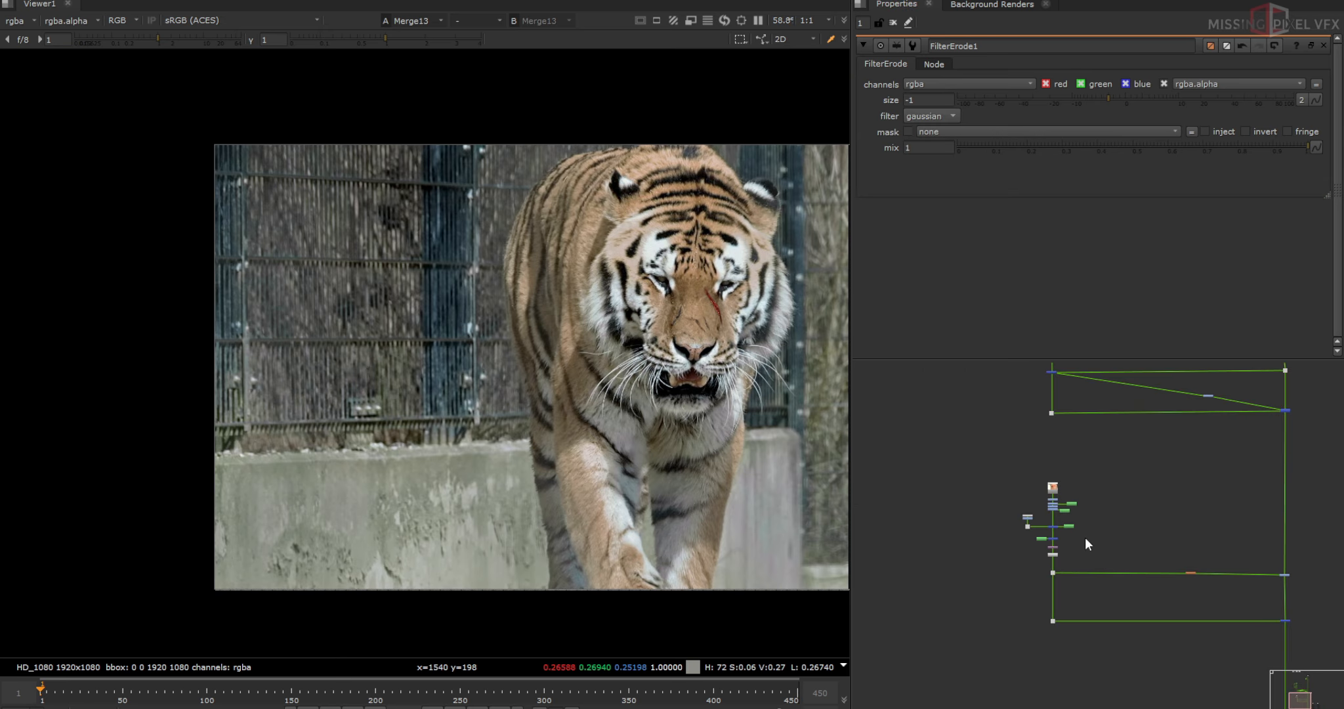
scroll(1084, 536, "up", 3)
middle_click_drag(1035, 449, 1004, 630)
middle_click_drag(1057, 366, 1046, 529)
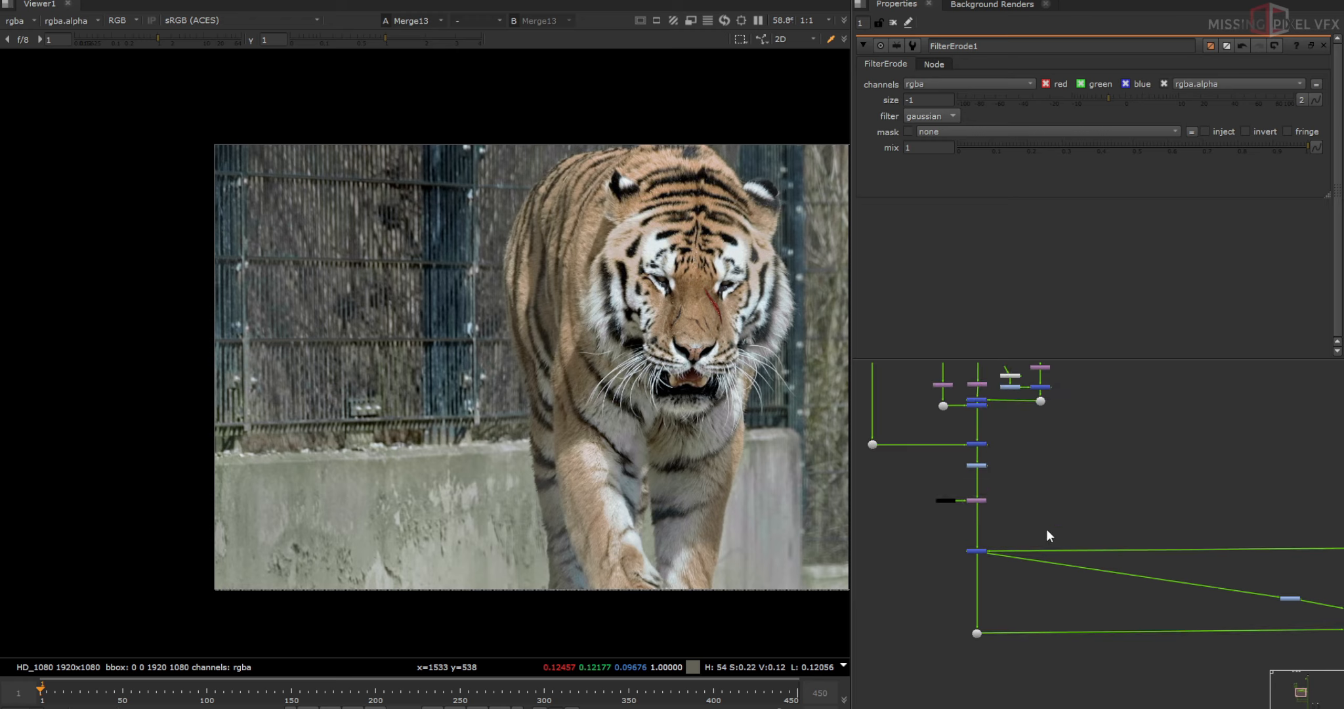
scroll(915, 486, "up", 8)
left_click(1030, 561)
left_click_drag(926, 458, 1211, 545)
scroll(1038, 463, "down", 5)
scroll(1066, 635, "down", 2)
scroll(999, 506, "up", 4)
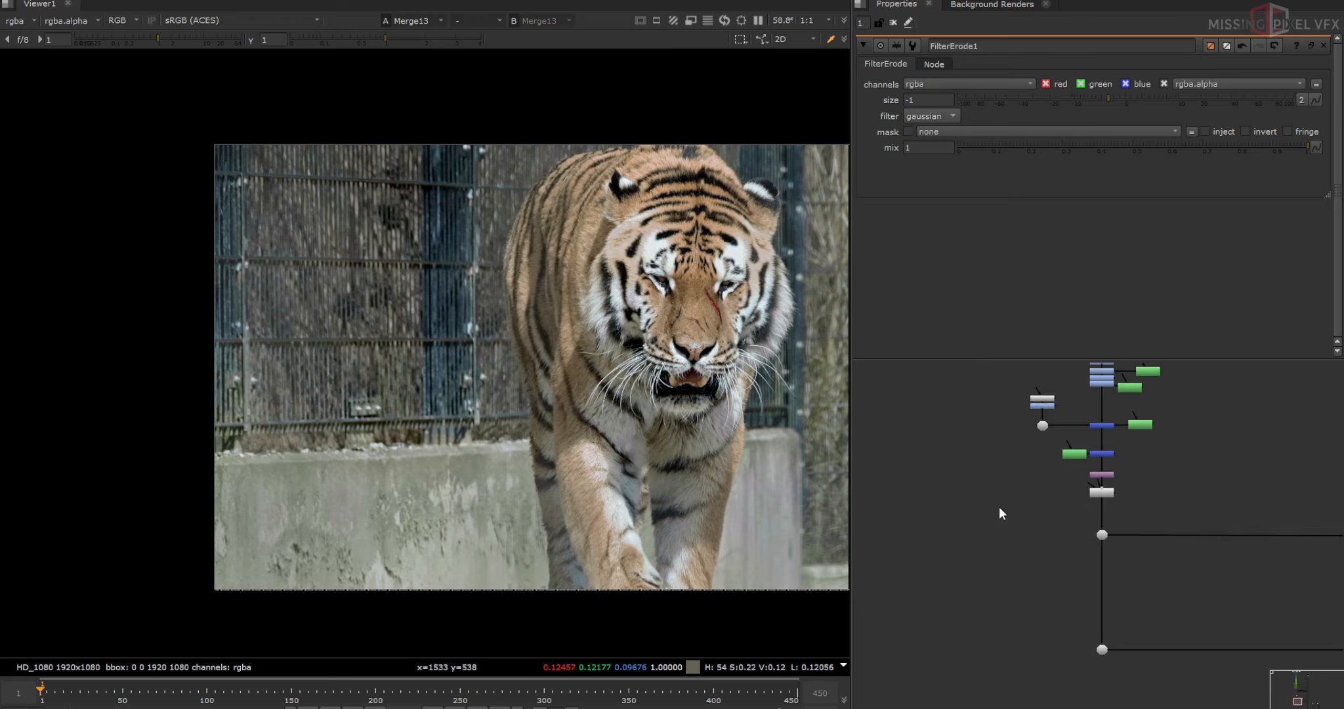
scroll(1003, 498, "up", 3)
left_click_drag(985, 474, 1112, 526)
Connect the copied ST_MAP3 node to the SmartVector source, then play back the wound on the moving face at Merge13.
double_click(988, 524)
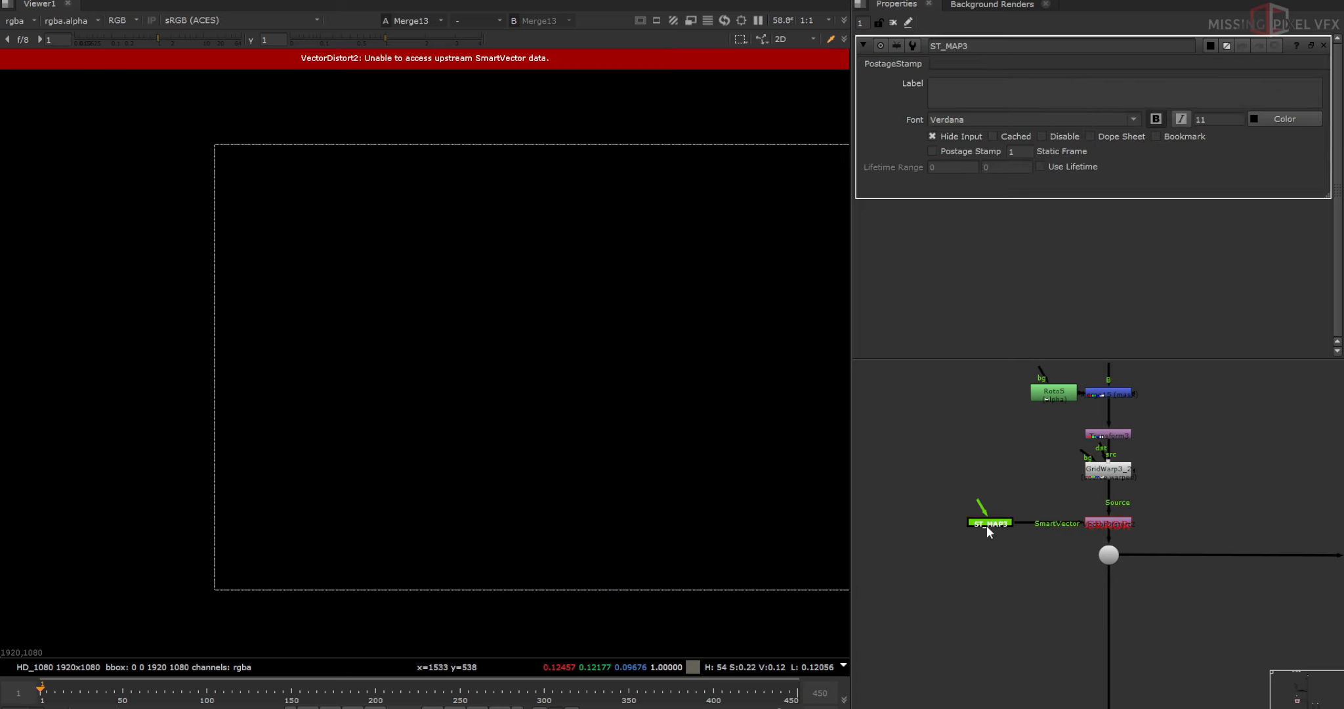
scroll(1010, 558, "down", 4)
middle_click_drag(1039, 471, 1042, 667)
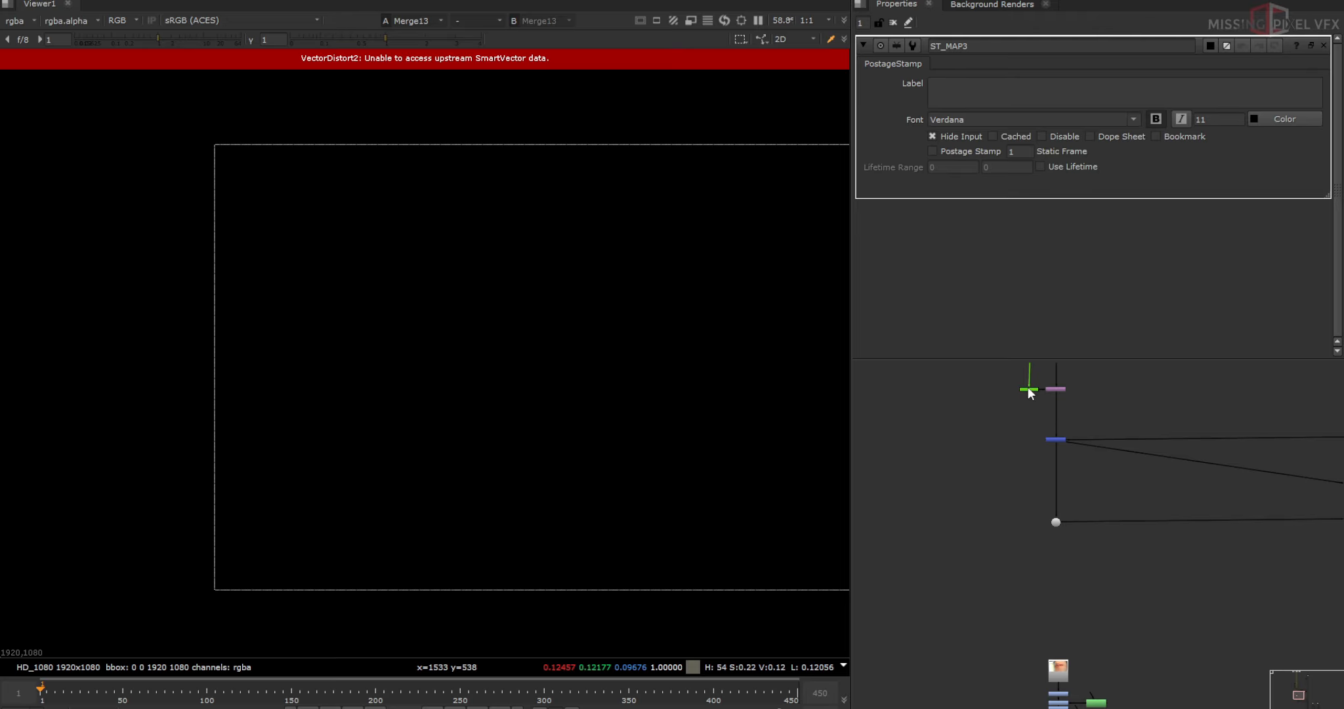
scroll(955, 485, "down", 5)
scroll(1029, 519, "up", 7)
middle_click_drag(1005, 618, 893, 512)
left_click(1022, 557)
key("1")
scroll(1021, 555, "down", 4)
key("1")
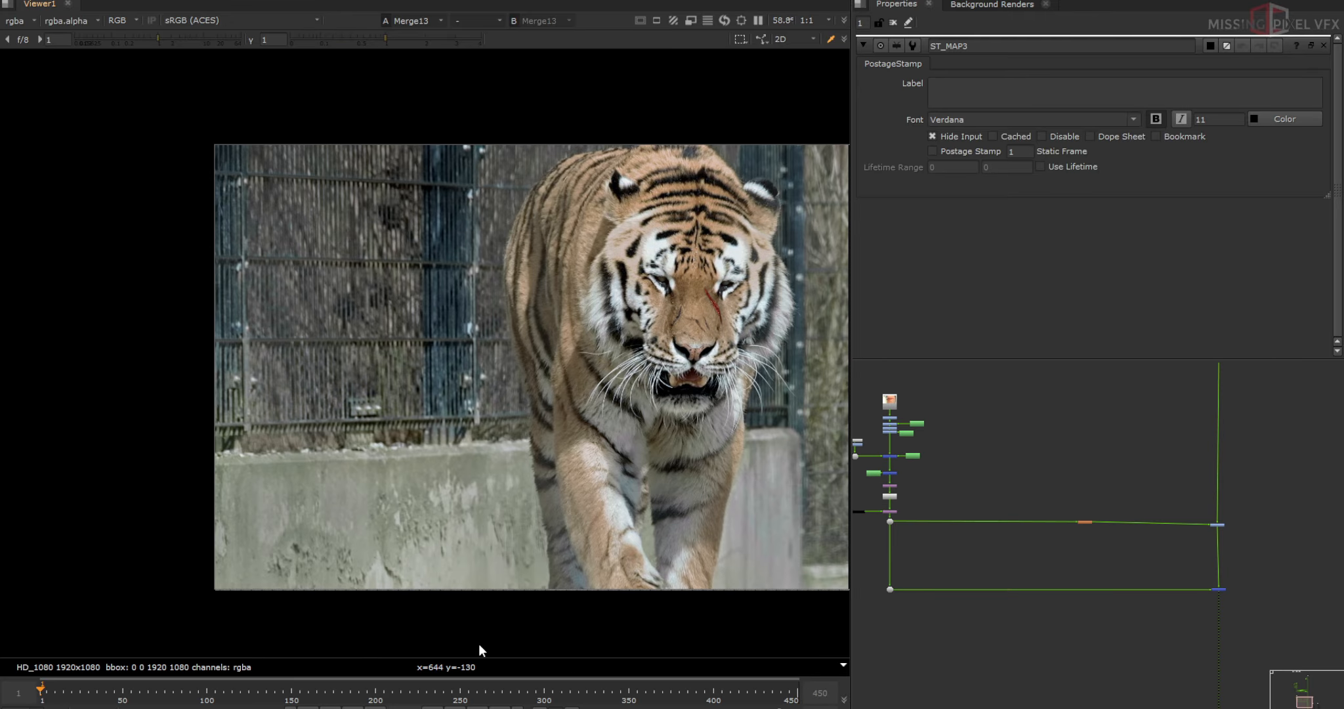
scroll(709, 328, "up", 5)
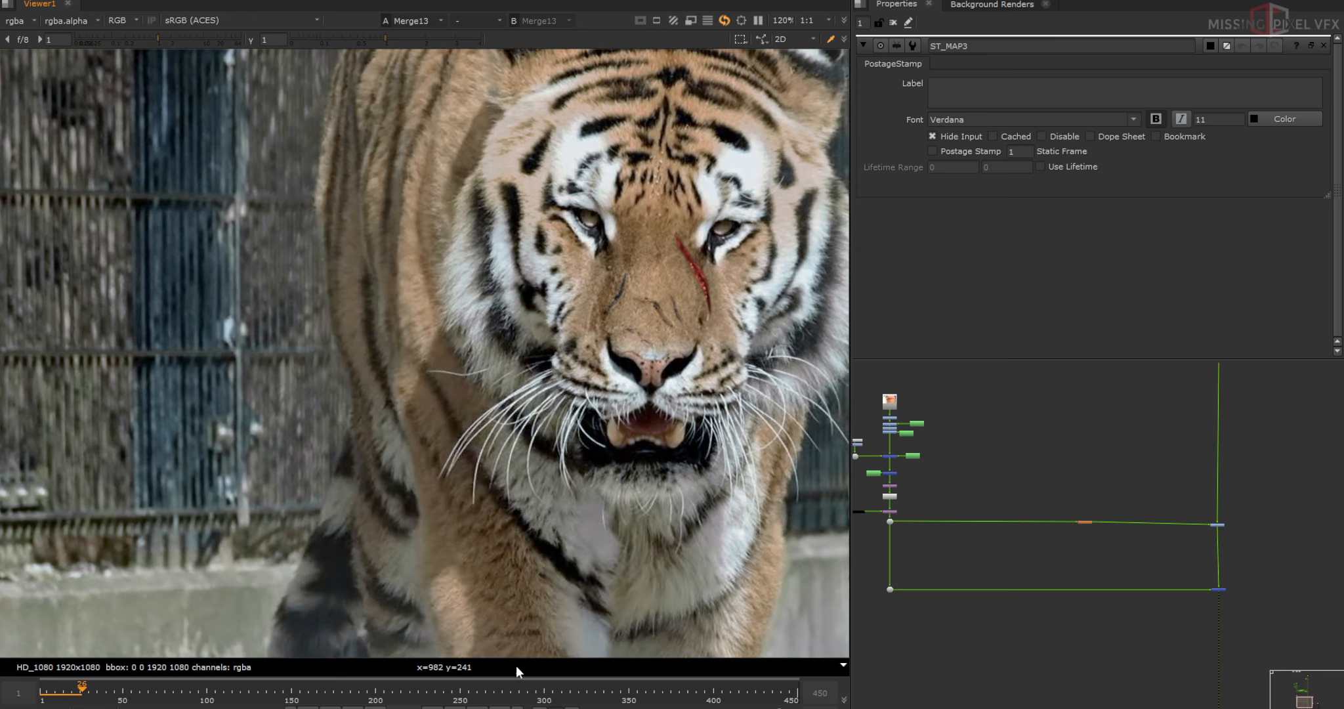
scroll(1059, 490, "down", 4)
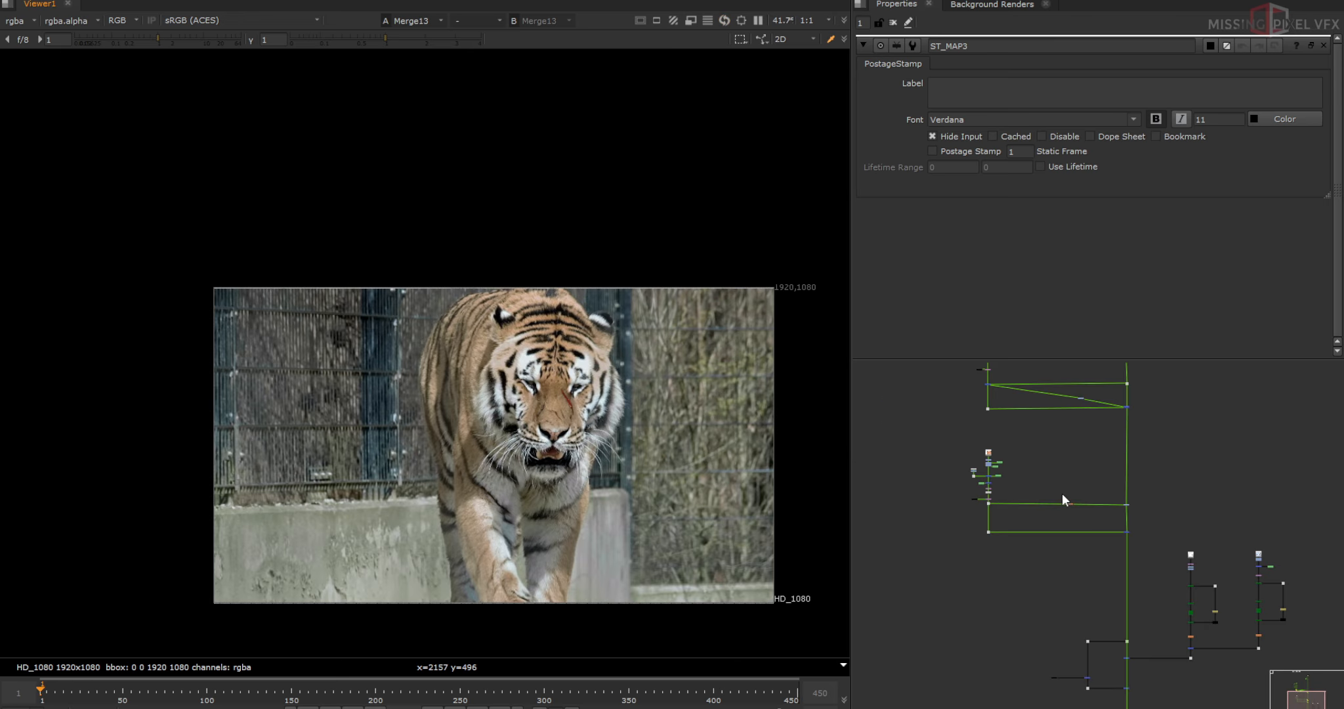
Group the nodes of the wound branch in a backdrop.
middle_click_drag(1062, 494, 1099, 628)
mouse_move(1021, 441)
middle_mouse_down()
mouse_move(1045, 506)
mouse_move(1010, 434)
middle_mouse_up()
scroll(1079, 521, "up", 2)
left_click_drag(973, 399, 1126, 576)
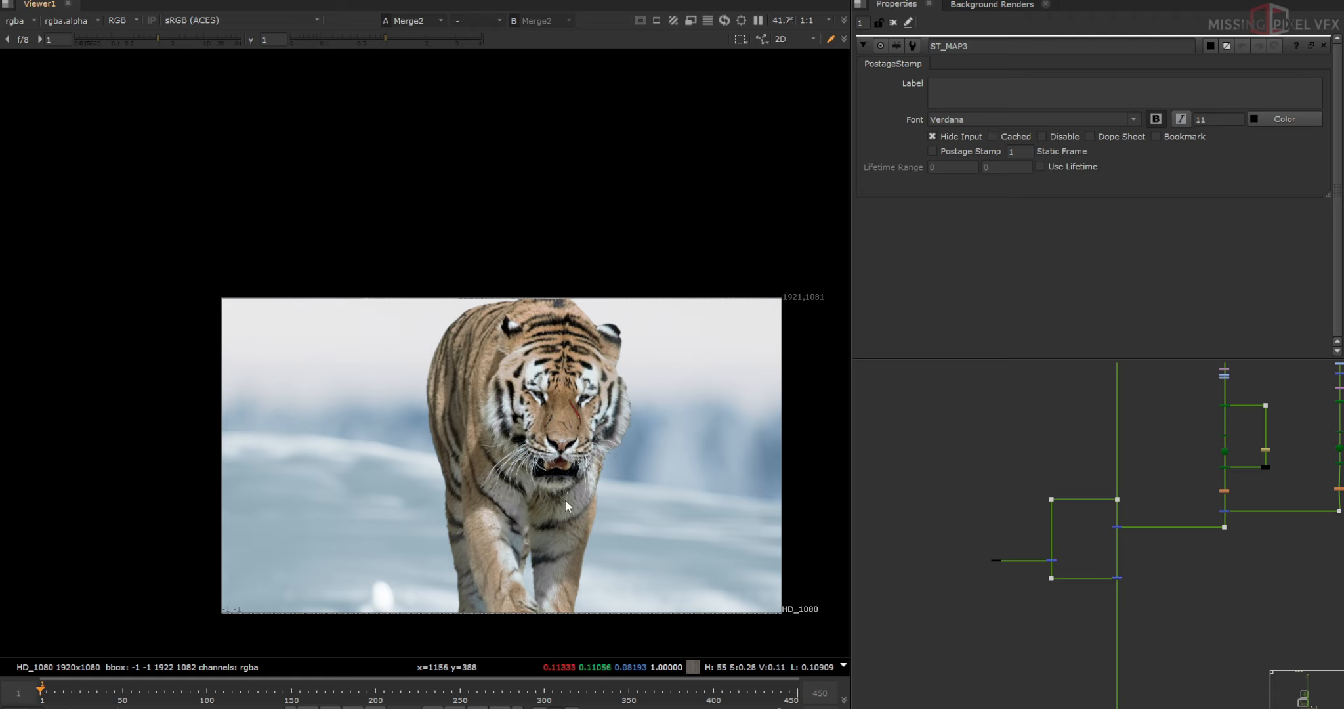
Add a Noise node beside the plate pipe, above the dry_scar backdrop.
scroll(1154, 531, "down", 1)
middle_click_drag(1083, 422, 1078, 633)
middle_click_drag(1098, 503, 1121, 702)
middle_click_drag(1102, 467, 1111, 641)
scroll(1111, 640, "down", 4)
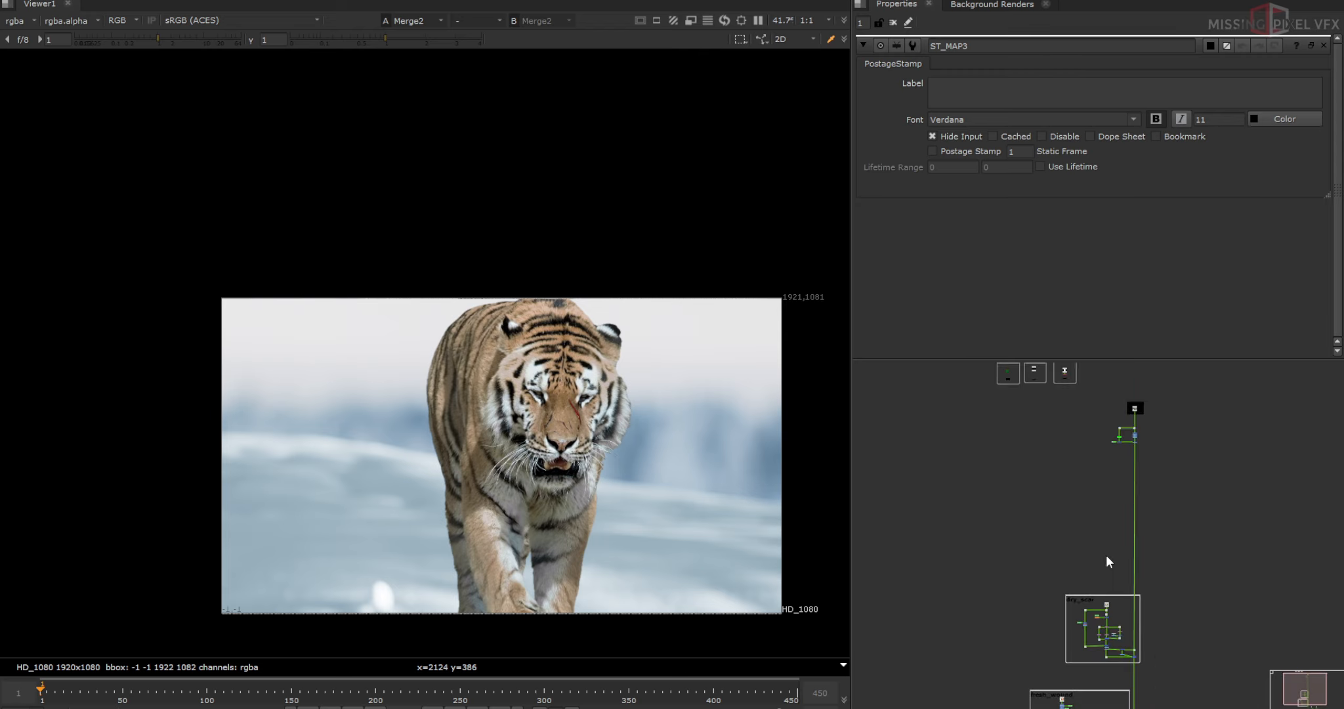
scroll(1126, 498, "up", 3)
left_click_drag(946, 452, 1116, 586)
scroll(566, 449, "up", 1)
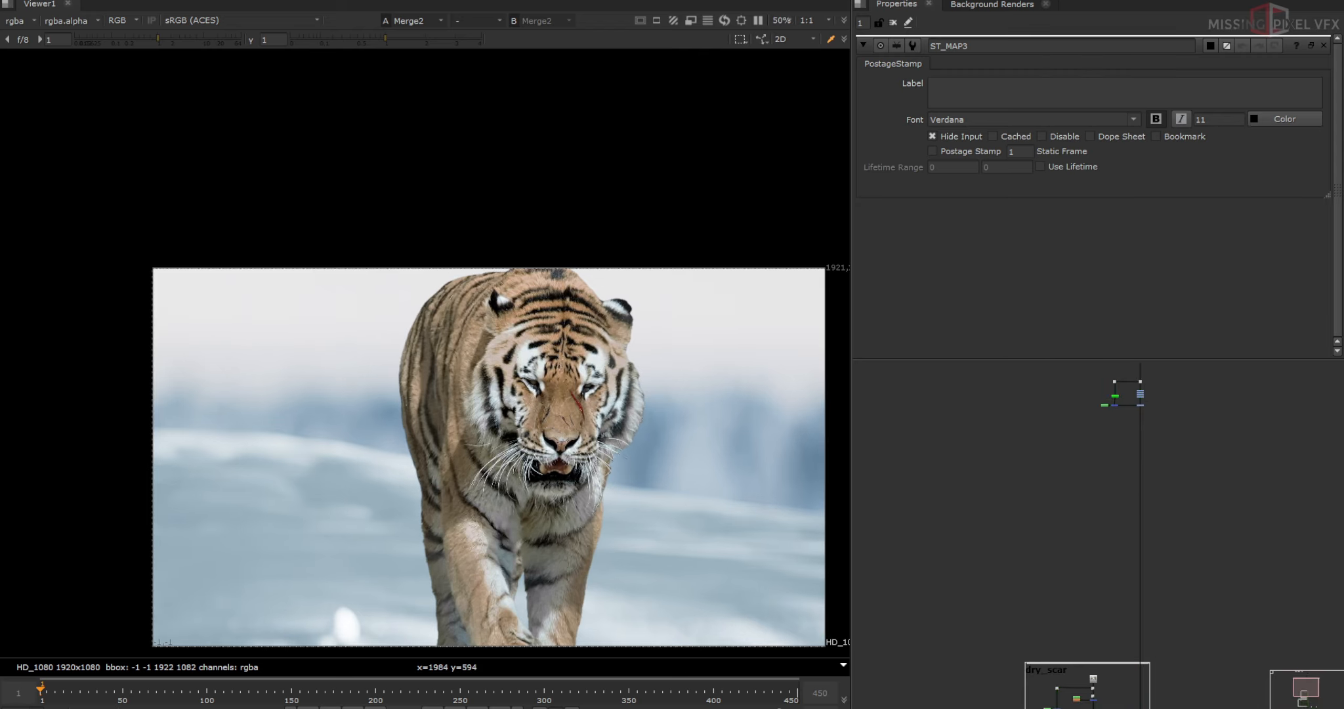
scroll(1057, 453, "up", 2)
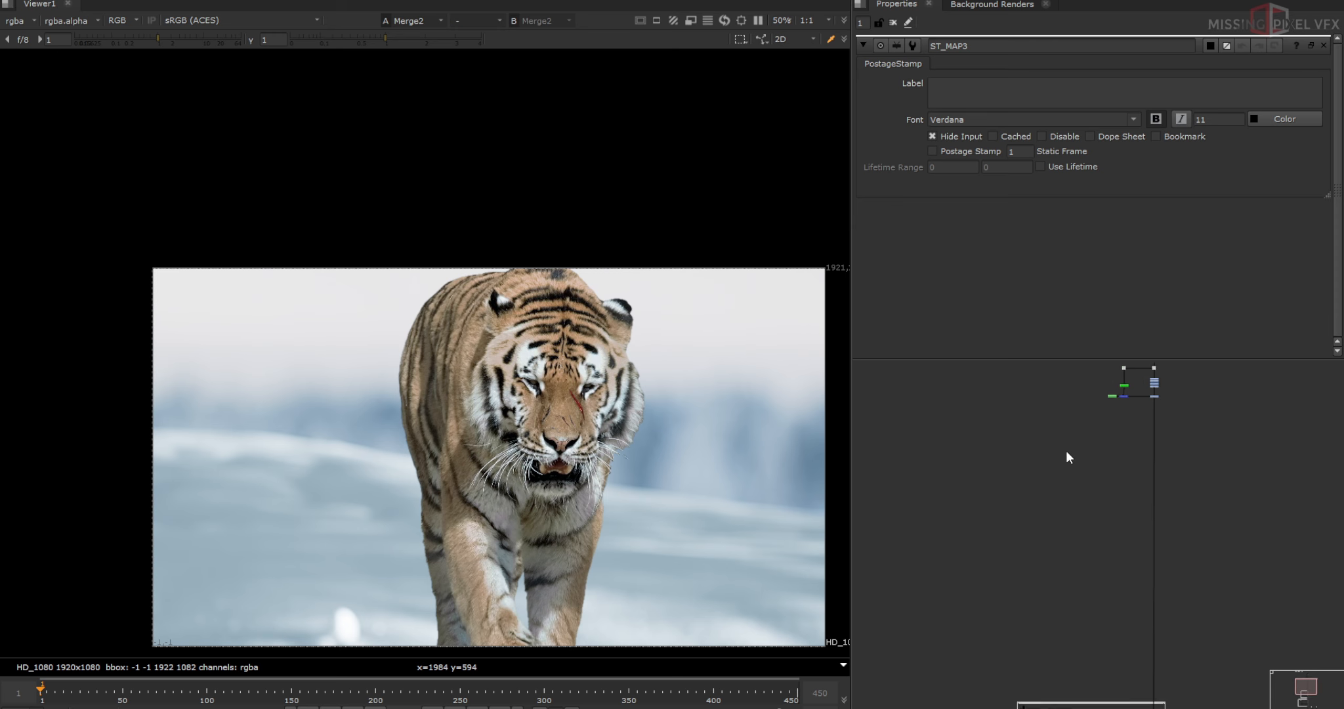
key("Tab")
type("noi")
left_click(915, 475)
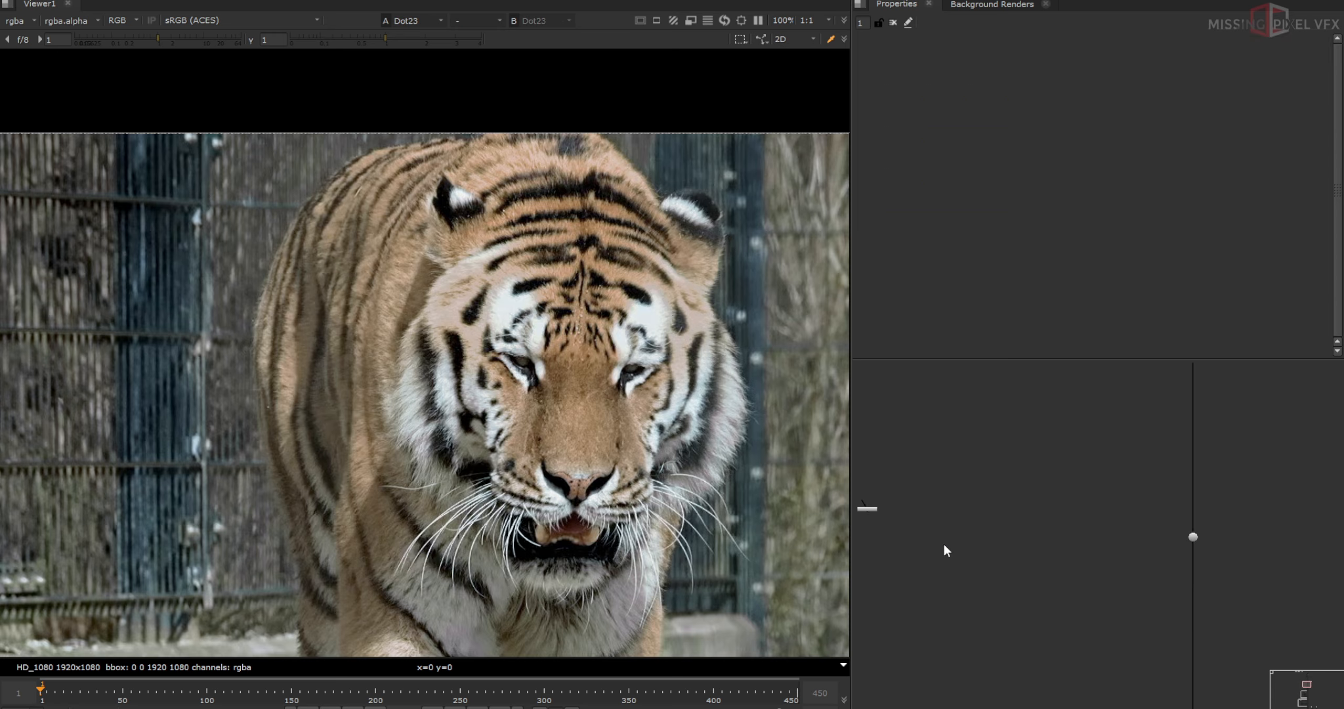
Add a Grade fed from the plate's Dot23, display it in the viewer and set its red gain to 2.74.
left_click(944, 542)
left_click(1012, 542)
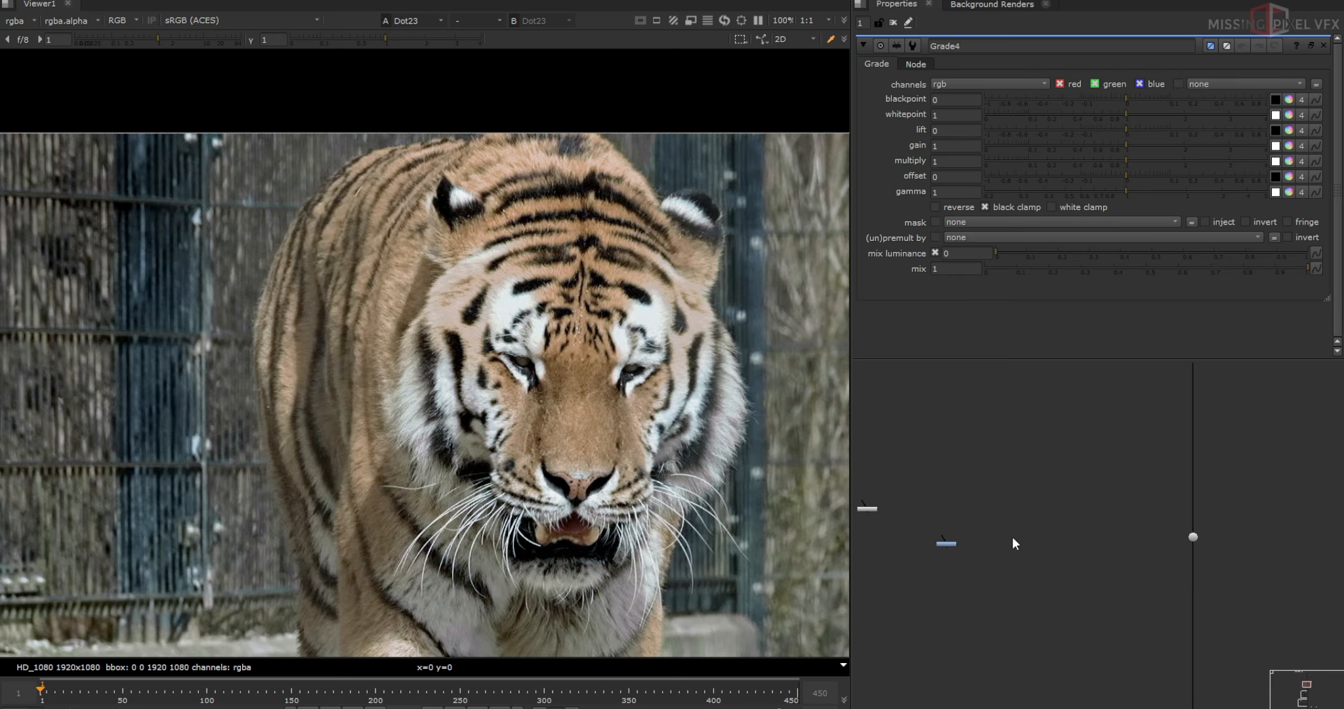
left_click_drag(945, 542, 1196, 535)
left_click(944, 544)
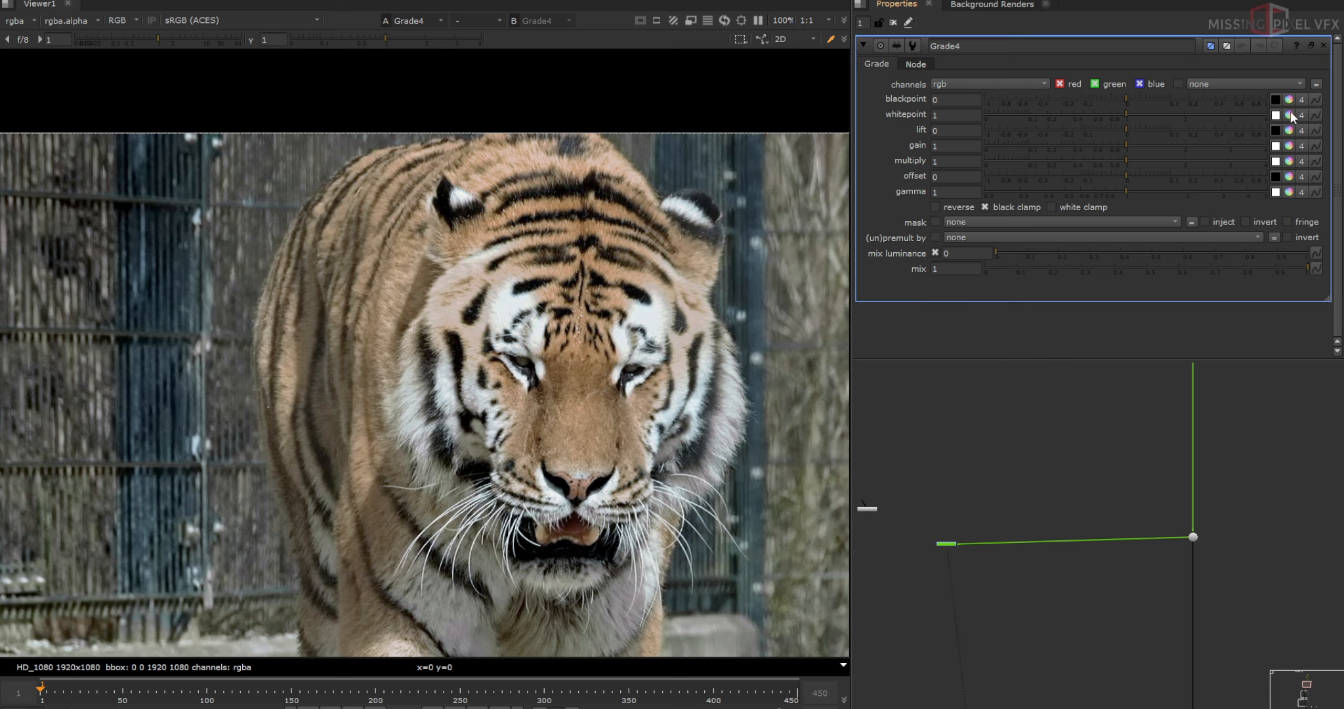
left_click(1289, 146)
left_click(1218, 162)
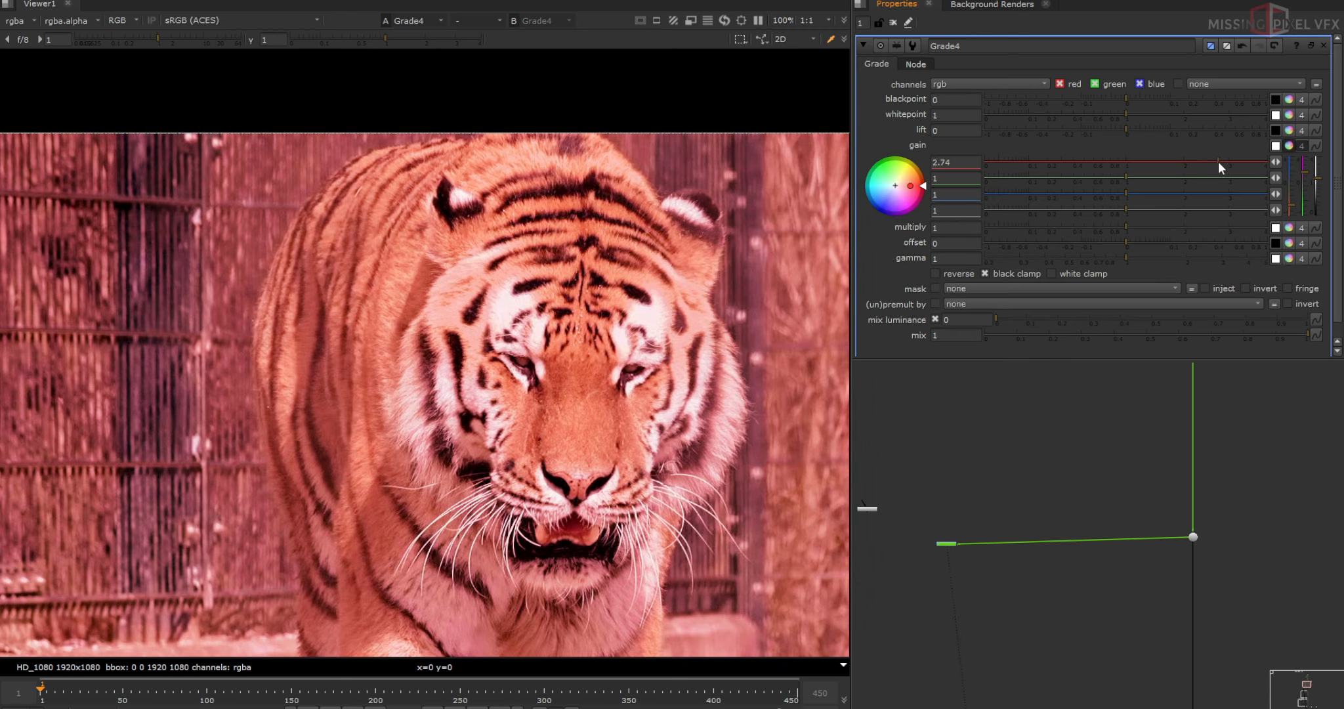
Tint the plate's Grade dark red with gain at red 1.44, green 0.33, blue 0.001 and whitepoint 2.75.
left_click(1073, 178)
left_click(1206, 115)
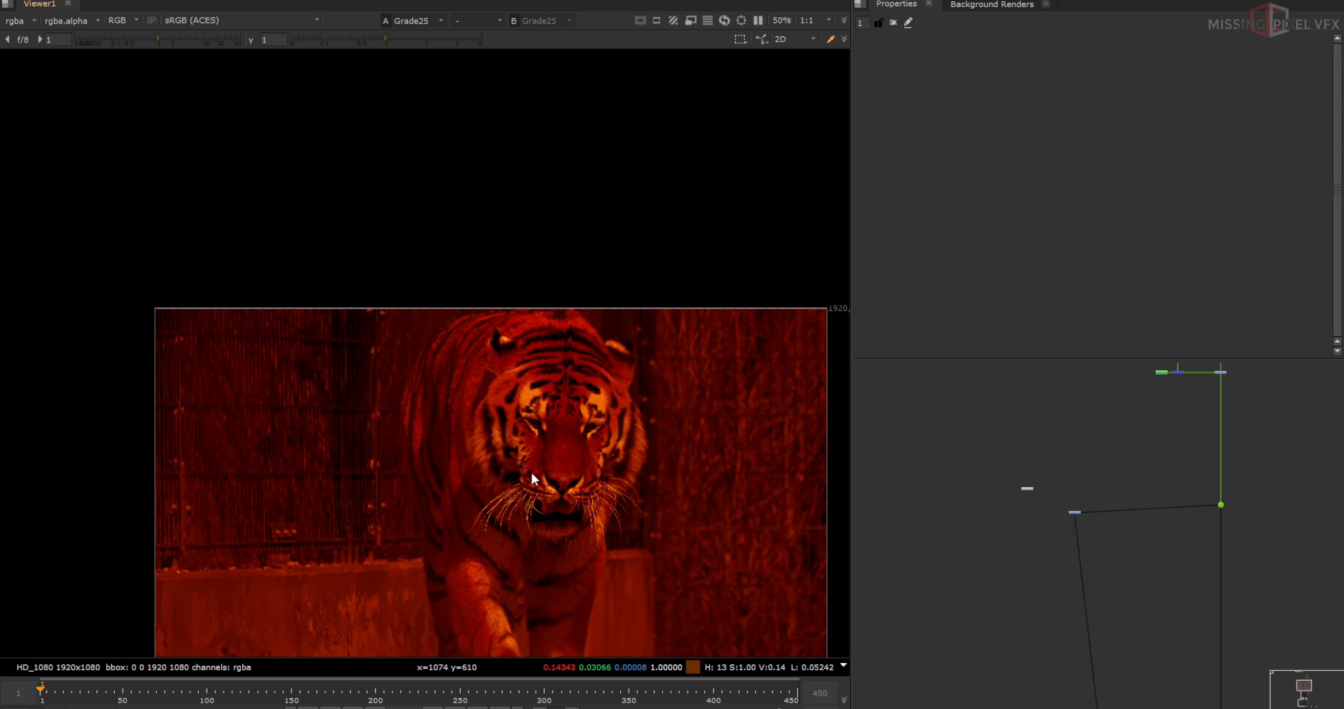
scroll(1059, 516, "up", 2)
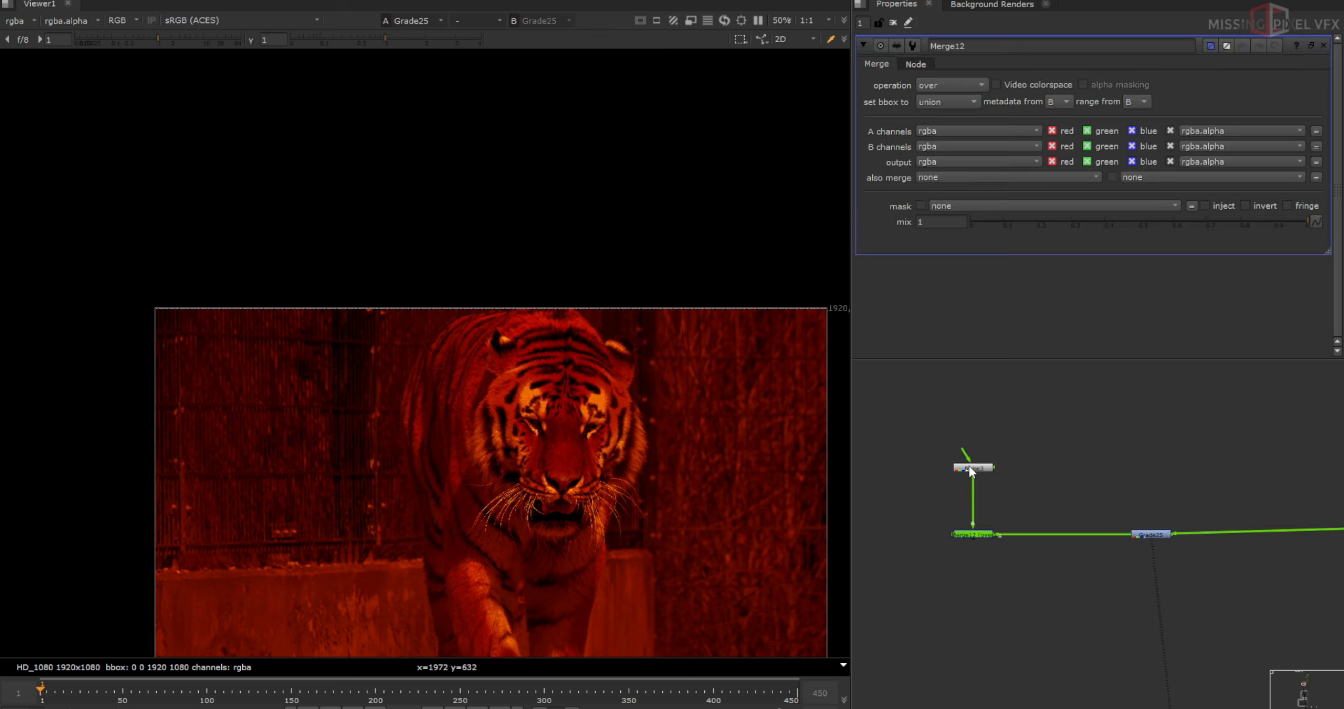
Mask the red Grade with the Noise through a Merge set to mask, and display that Merge in the viewer.
left_click(964, 532)
key("1")
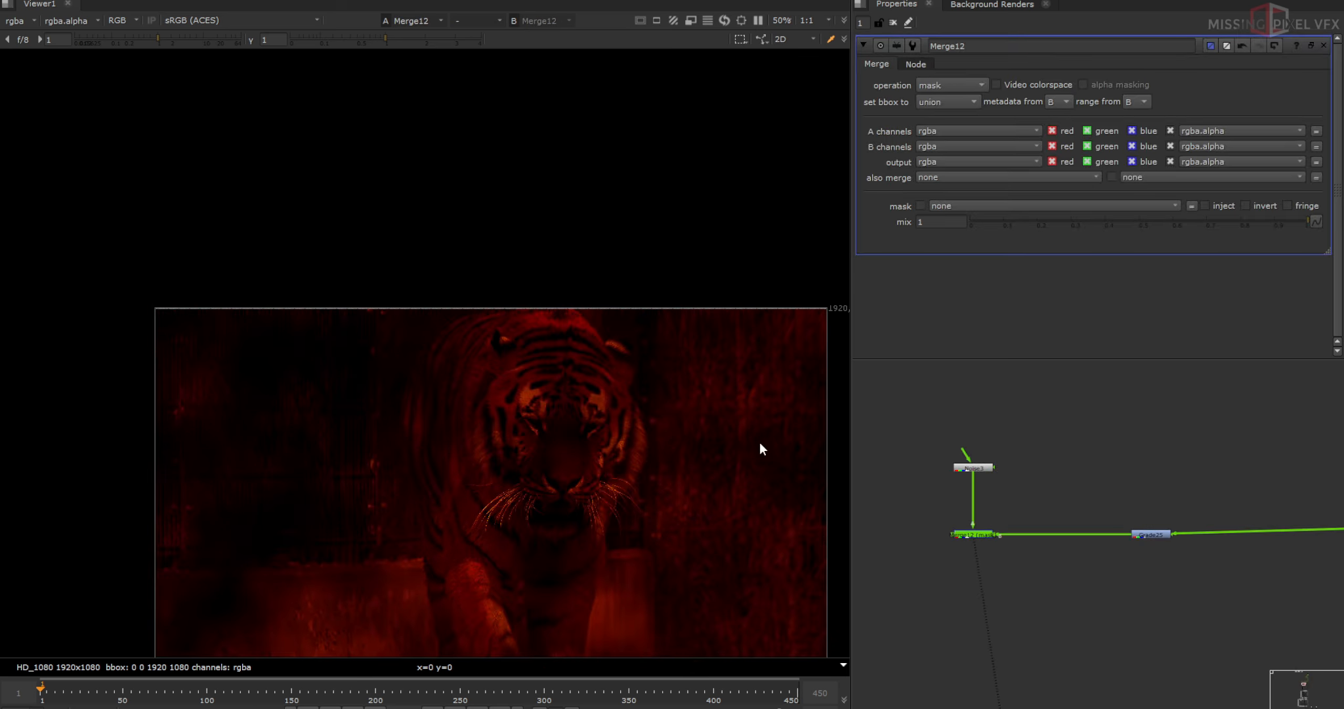
scroll(525, 436, "up", 1)
scroll(978, 497, "down", 3)
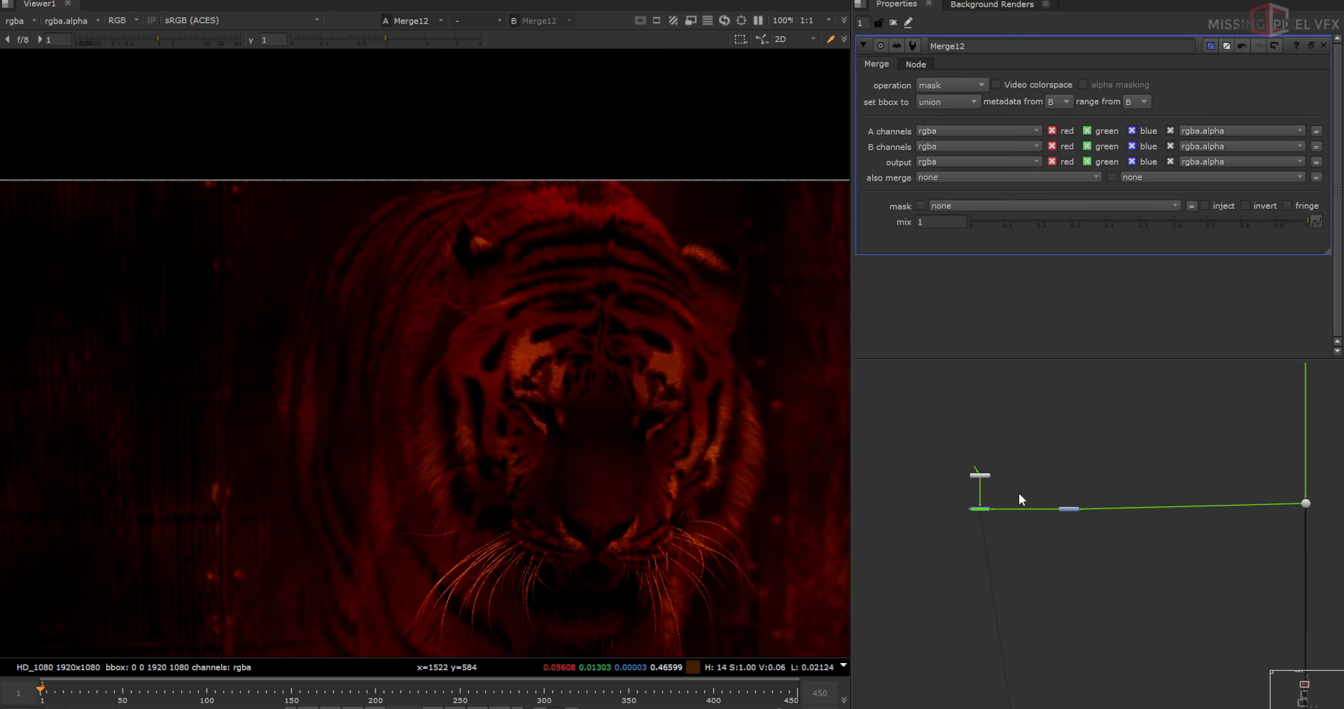
left_click_drag(1212, 495, 1212, 502)
scroll(1104, 459, "down", 5)
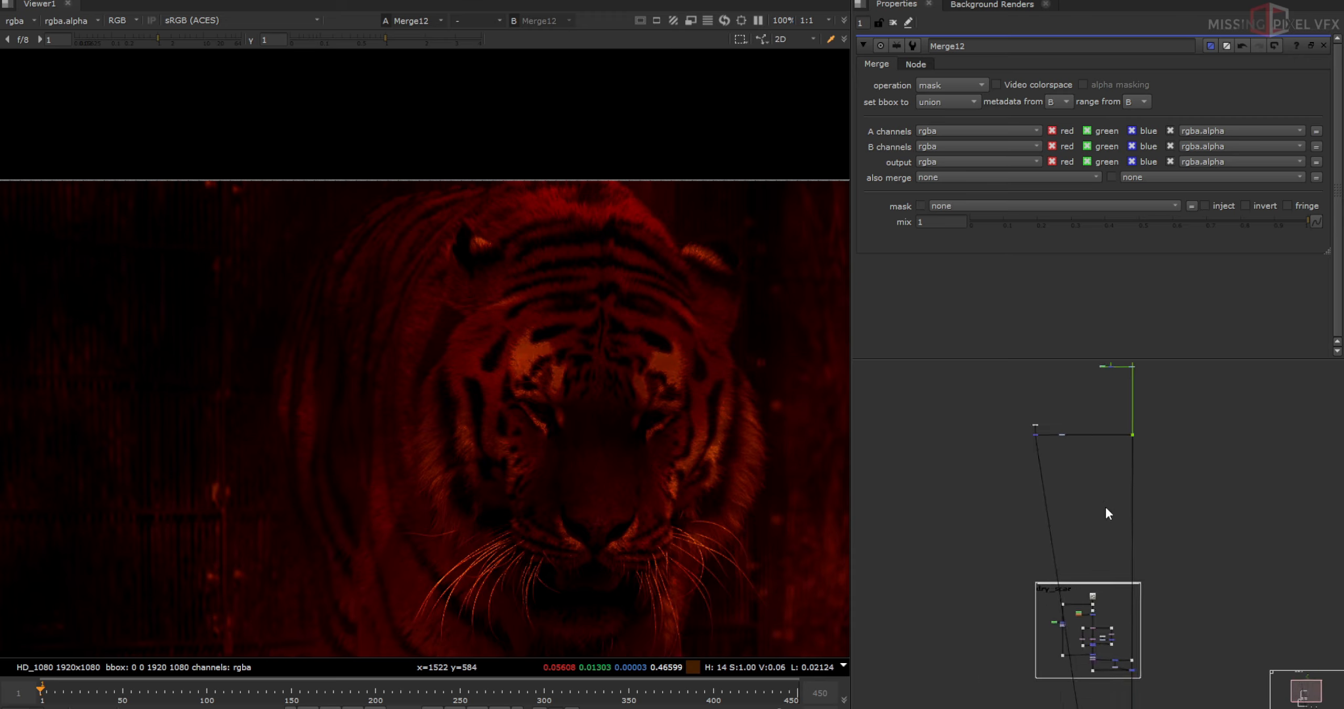
Add a Merge on the plate pipe, connect the noise-masked grade over the plate, and display the composite in the viewer.
scroll(1115, 481, "up", 3)
left_click(1129, 482)
key("m")
left_click_drag(1130, 484, 891, 401)
scroll(1153, 516, "up", 3)
left_click_drag(1084, 519, 901, 632, "ctrl")
left_click(1279, 639)
key("1")
scroll(741, 443, "down", 2)
middle_click_drag(1057, 602, 1125, 586)
middle_click_drag(740, 440, 795, 489)
middle_click_drag(984, 394, 998, 500)
scroll(975, 456, "up", 3)
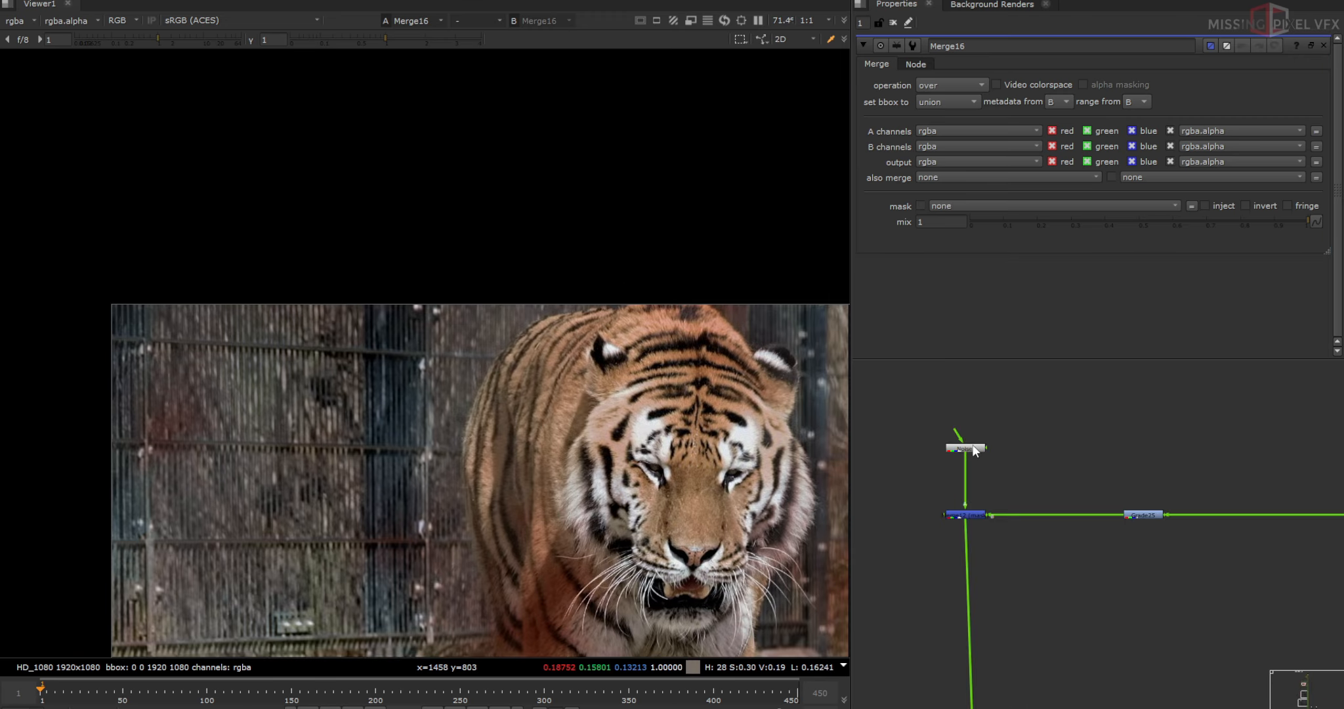
Set the Noise x/ysize to 100 and add a Grade below it with rgba channels and whitepoint 0.57.
double_click(973, 449)
left_click_drag(1216, 196, 1183, 191)
scroll(973, 450, "up", 2)
key("g")
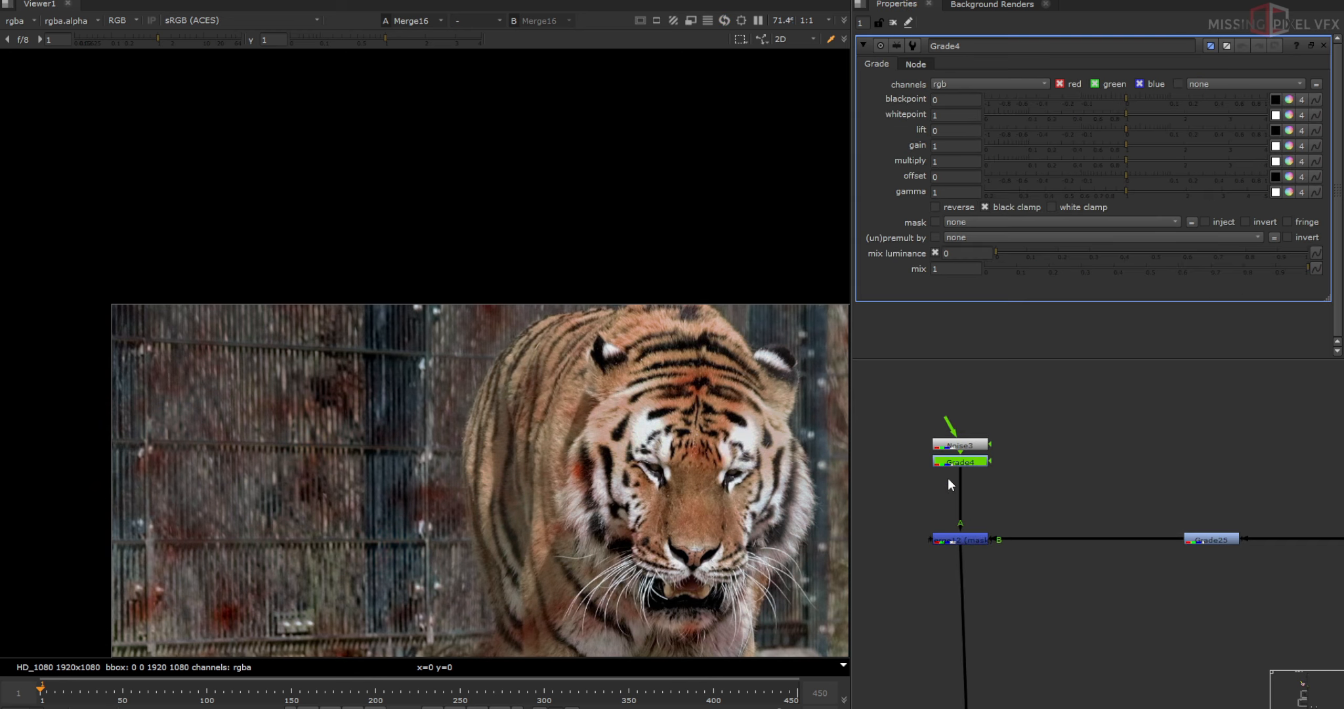
left_click(985, 81)
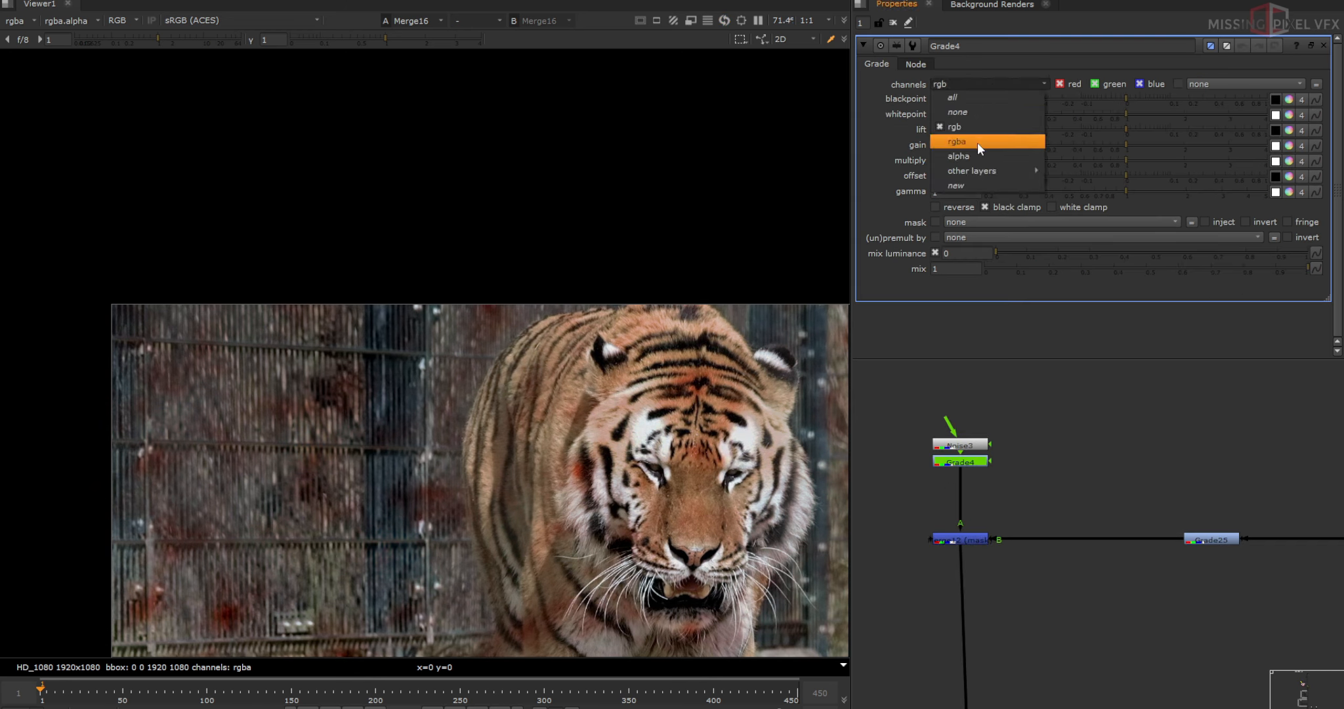
left_click(977, 141)
left_click_drag(1117, 116, 1091, 115)
scroll(522, 422, "up", 4)
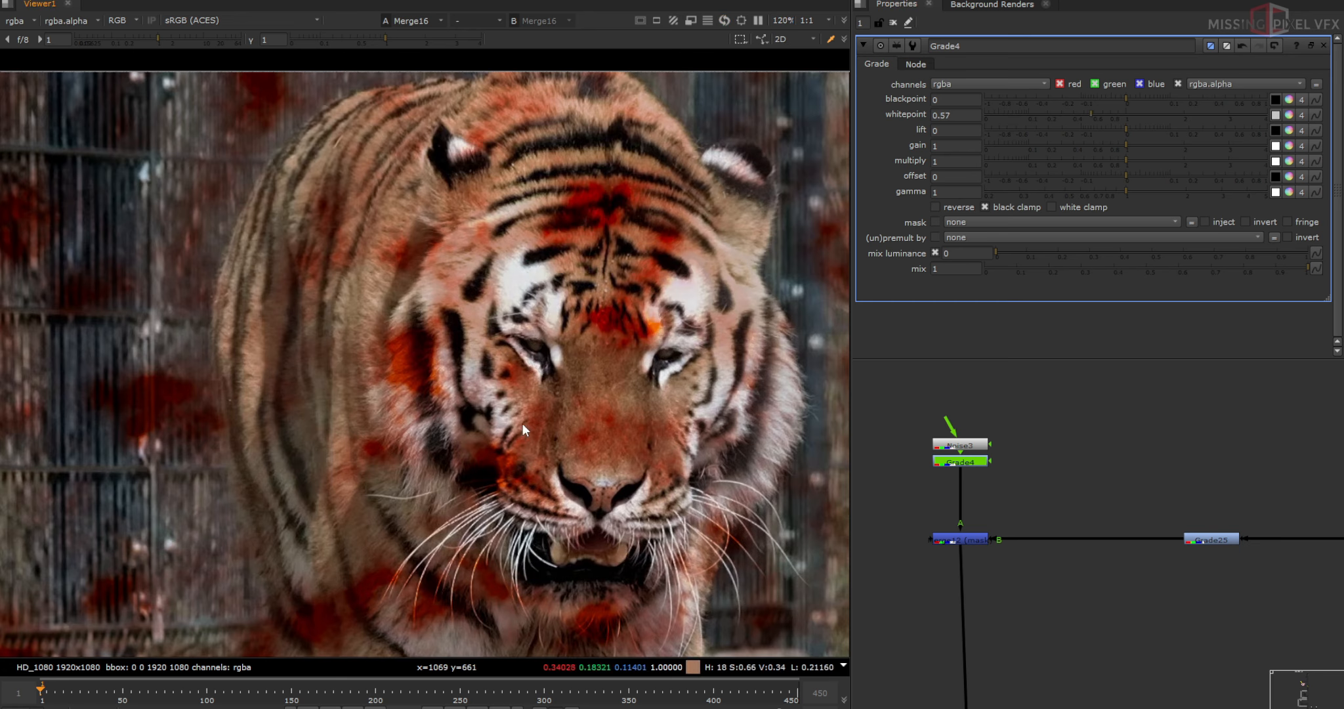
Reduce the Noise x/ysize to about 90 and open the node's transform settings.
scroll(642, 407, "down", 2)
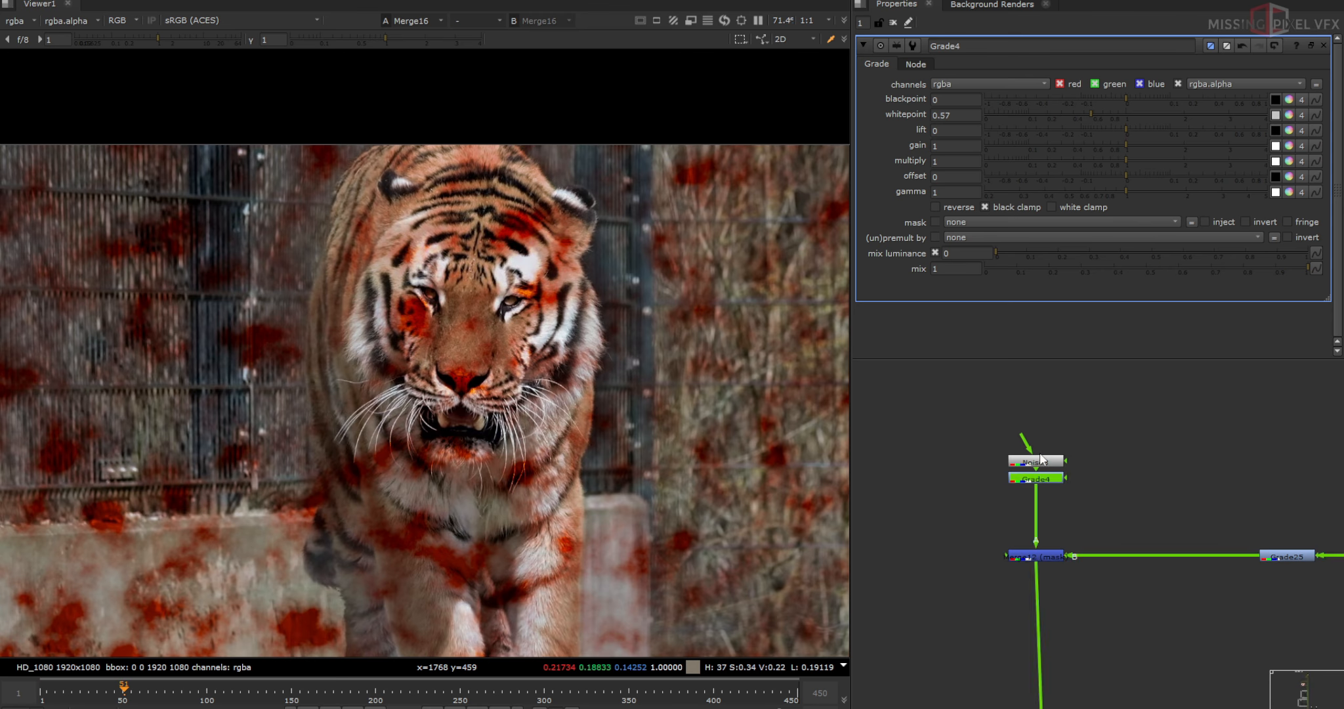
double_click(1037, 460)
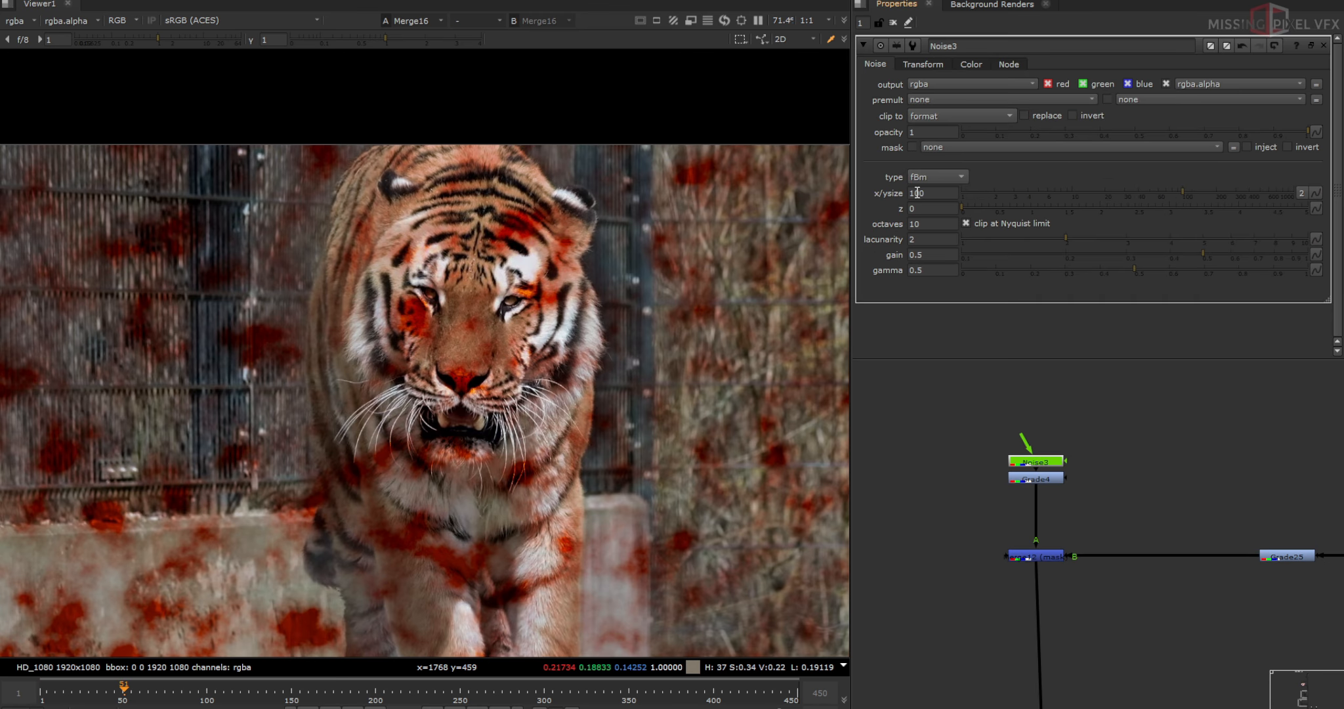
key("Down")
key("Down")
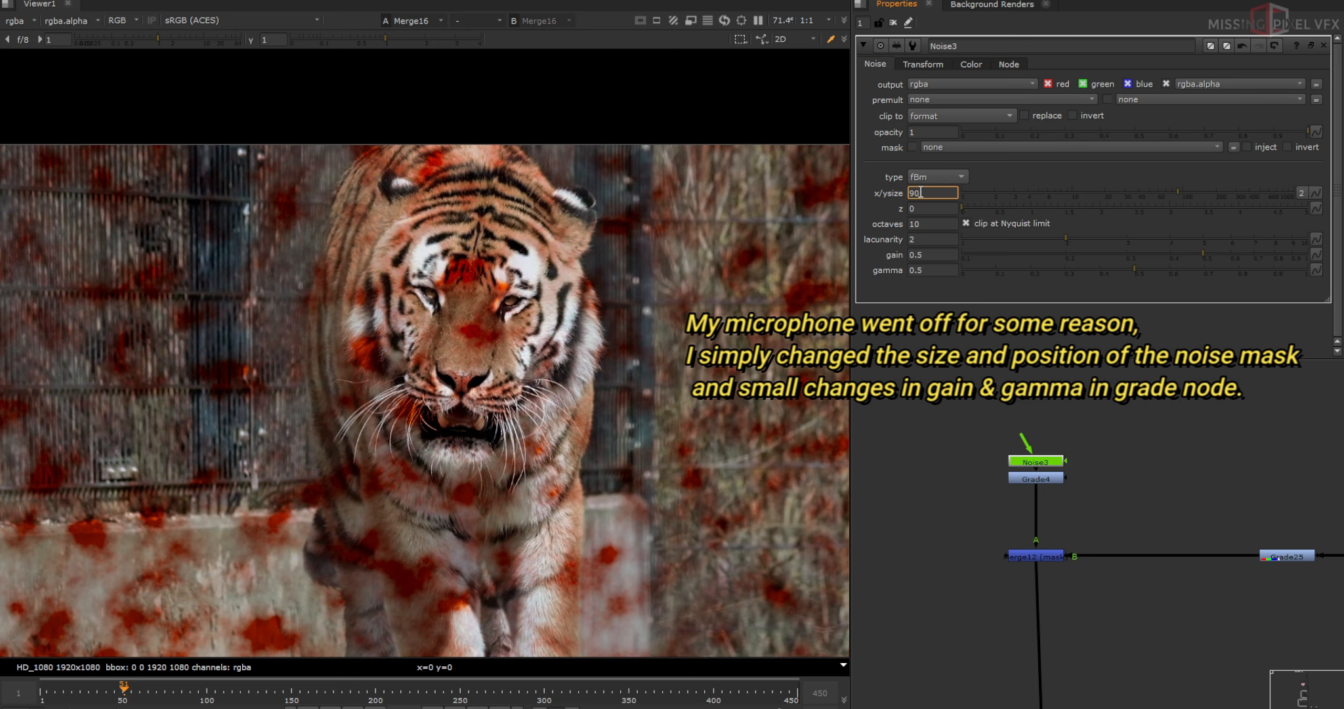
key("Up")
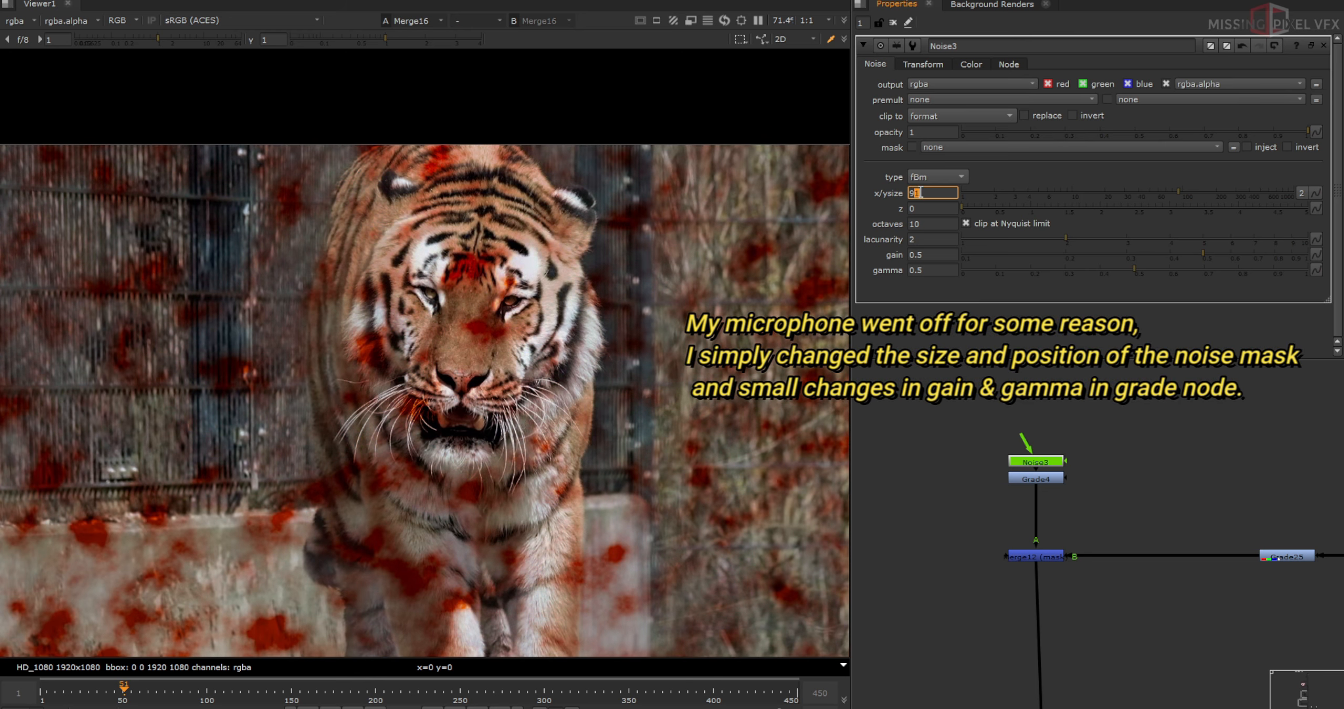
left_click(923, 64)
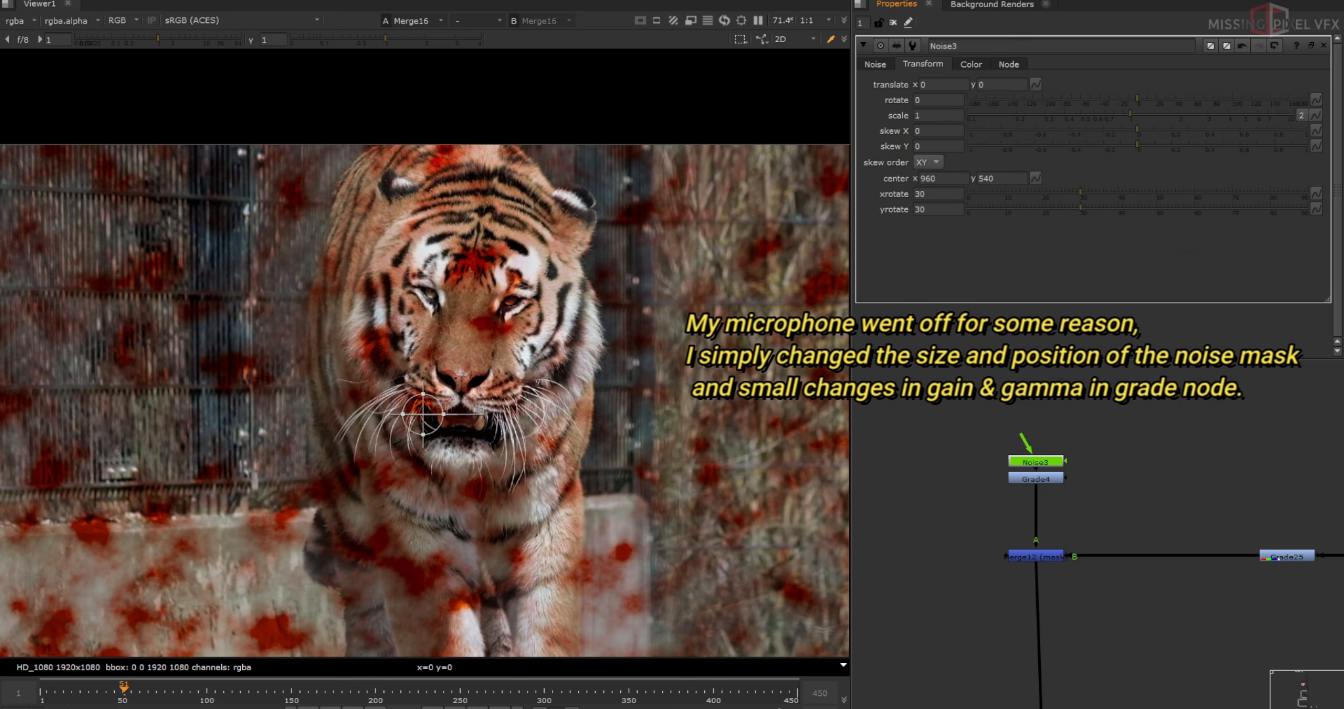
Reset the noise Grade's whitepoint to 1, set its gain to 2.8 and gamma to 0.405, and check the patches on the tiger.
left_click(1058, 478)
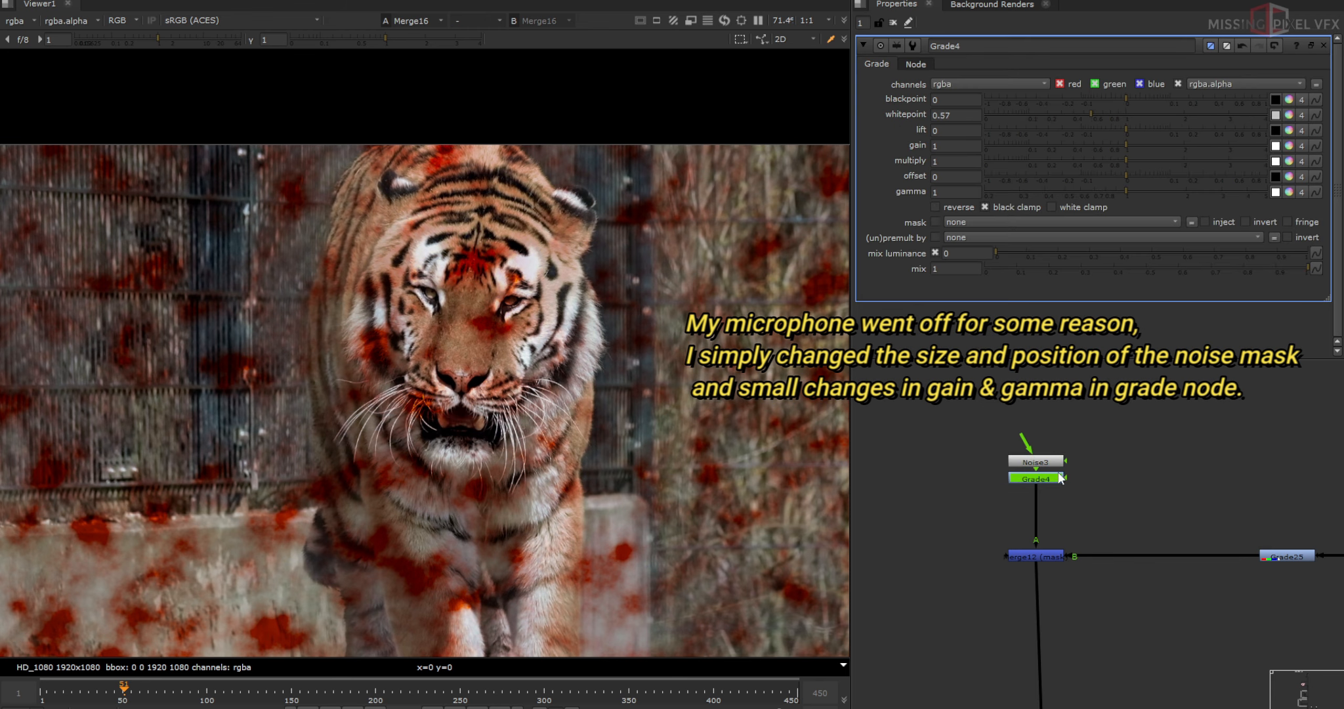
left_click(1124, 117)
left_click_drag(1146, 148, 1217, 146)
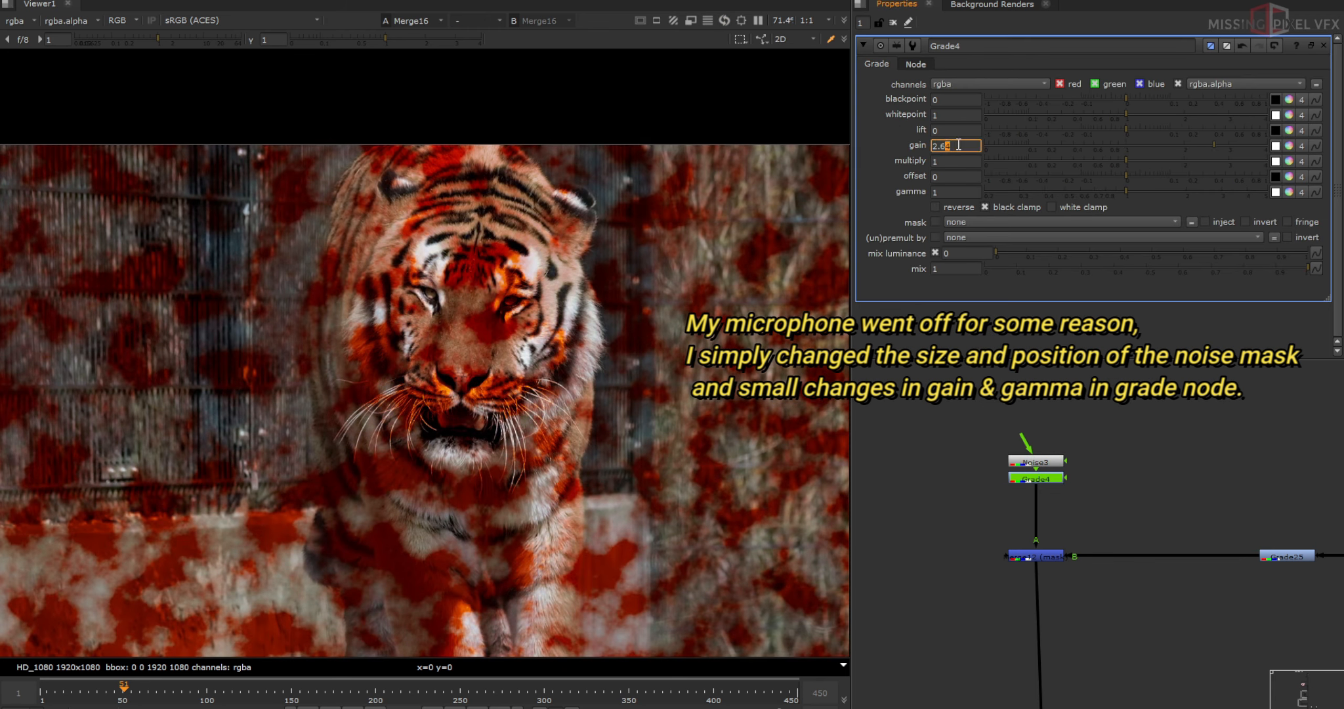
key("Return")
type(".5")
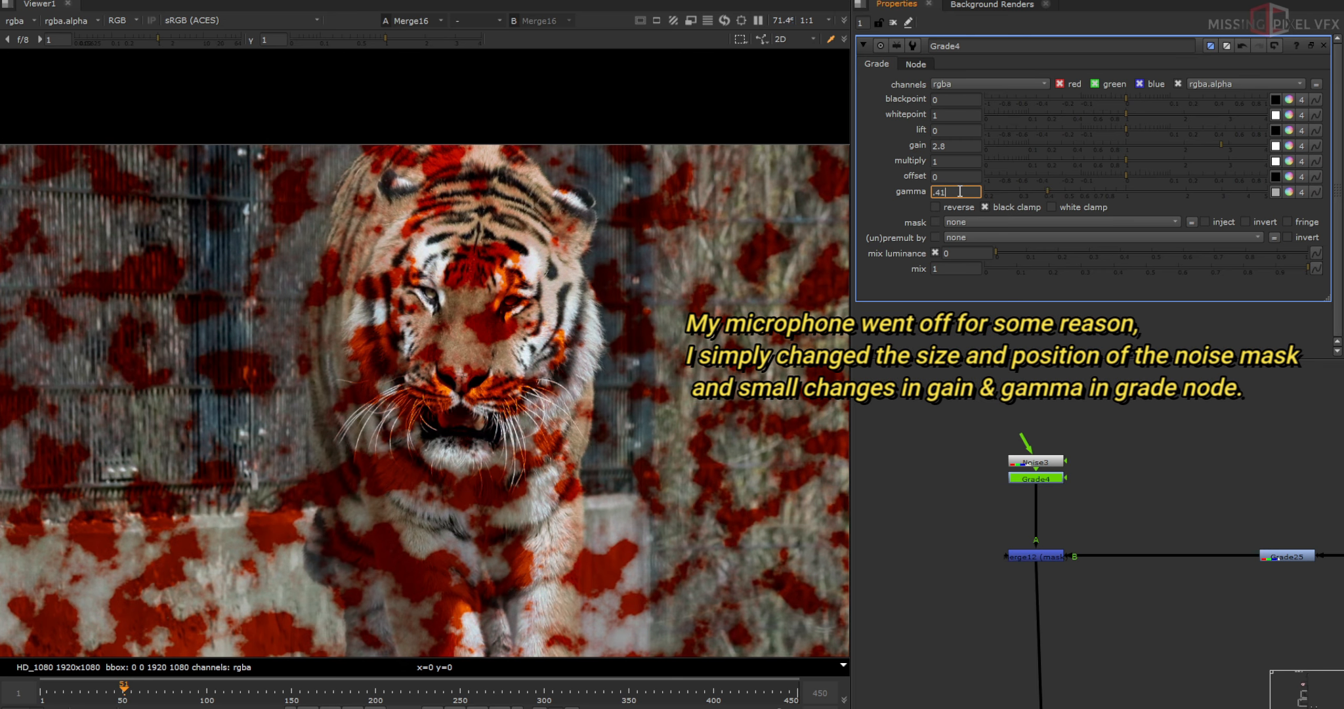
key("Return")
scroll(549, 270, "down", 1)
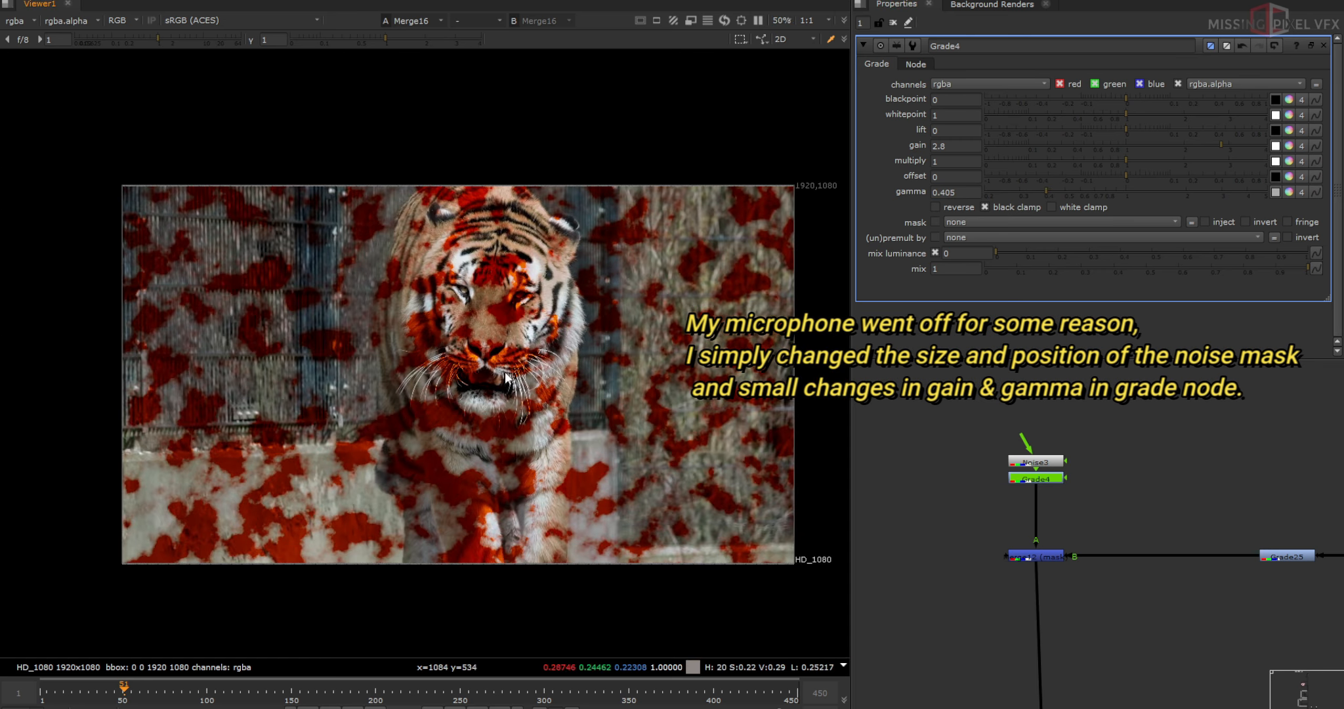
scroll(493, 390, "up", 7)
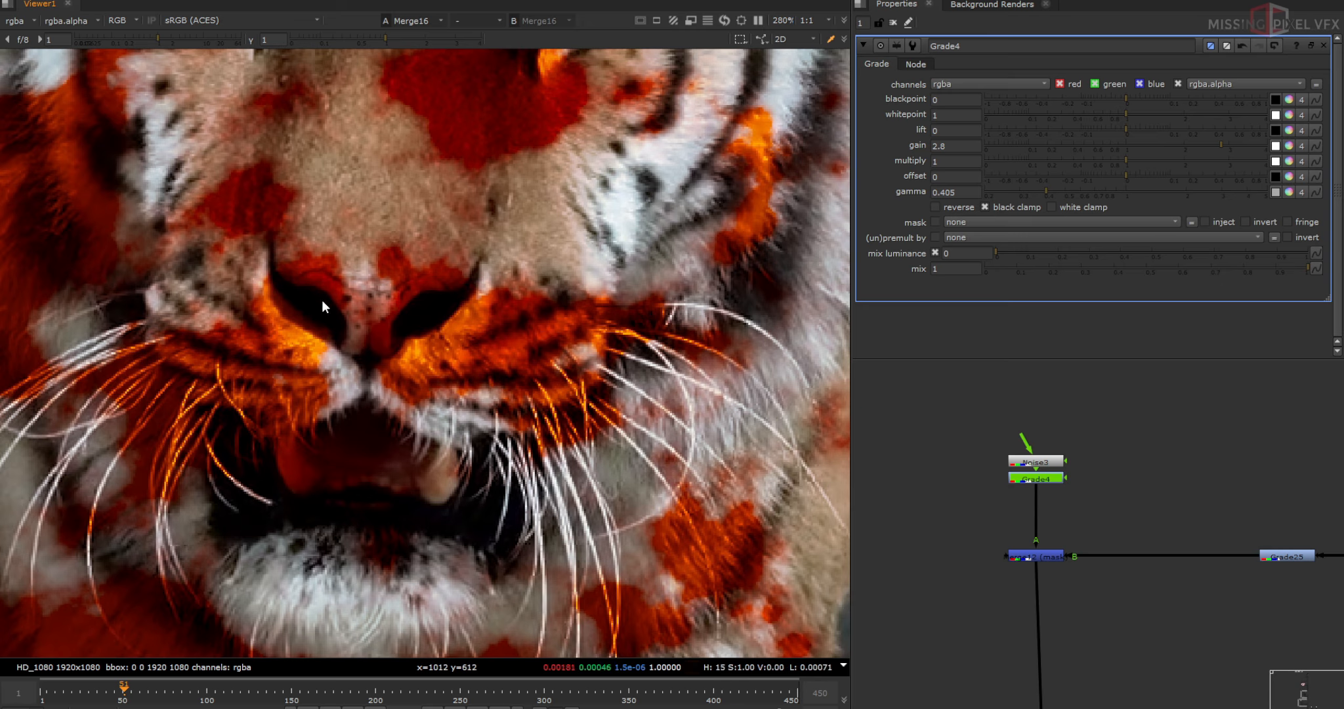
scroll(387, 333, "down", 7)
scroll(401, 325, "down", 1)
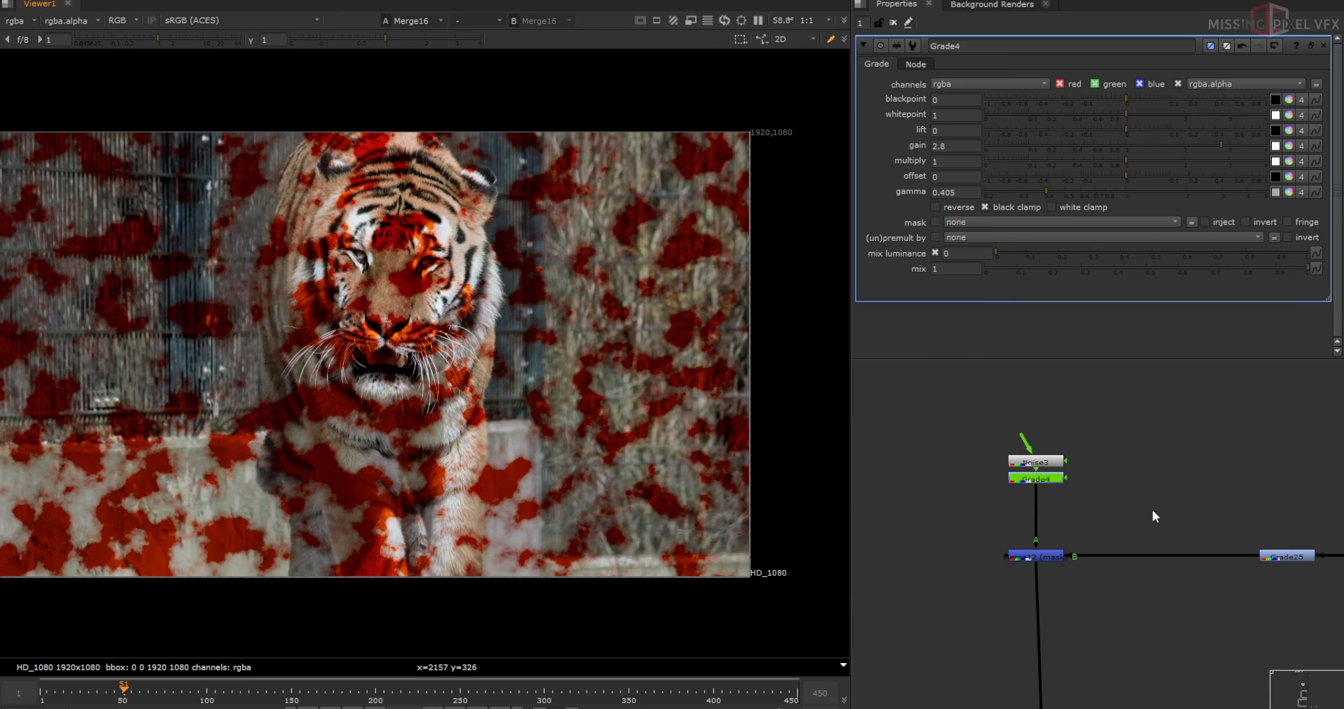
Add a ColorCorrect after the red Grade and set its master saturation to 0.8.
double_click(1284, 557)
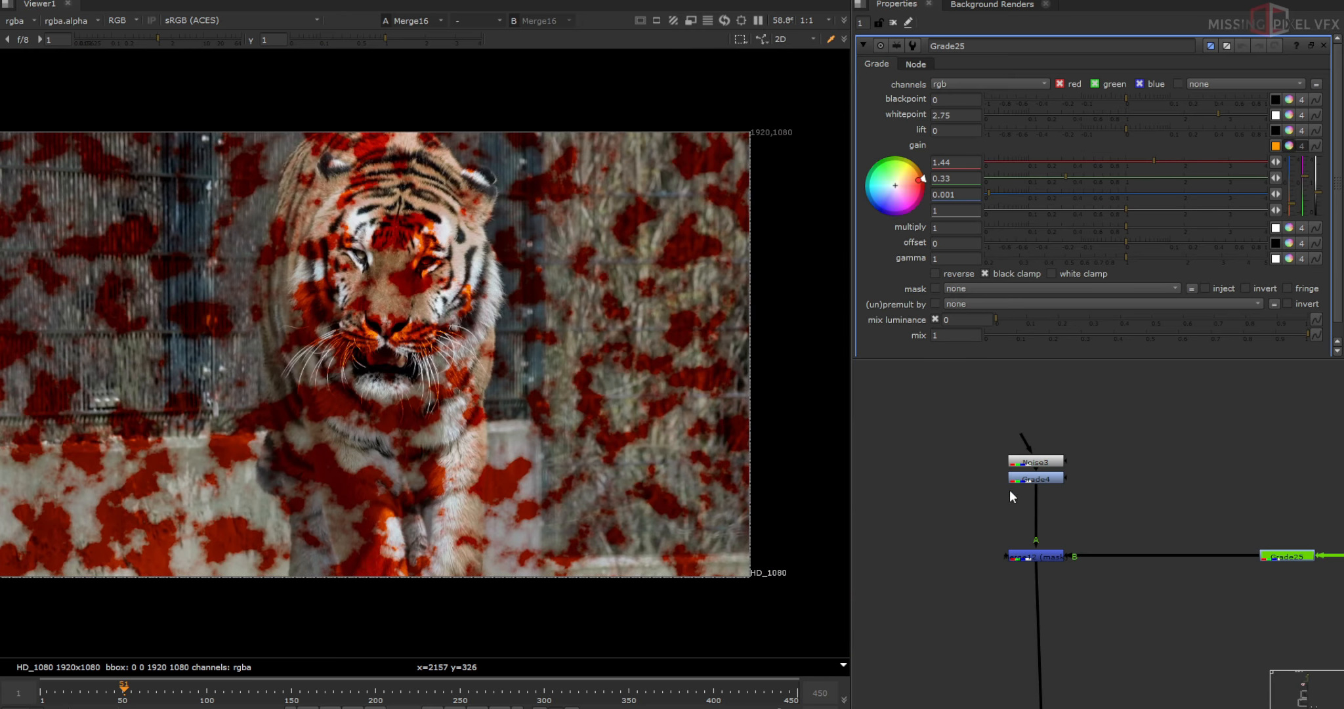
middle_click_drag(1296, 558, 1239, 542)
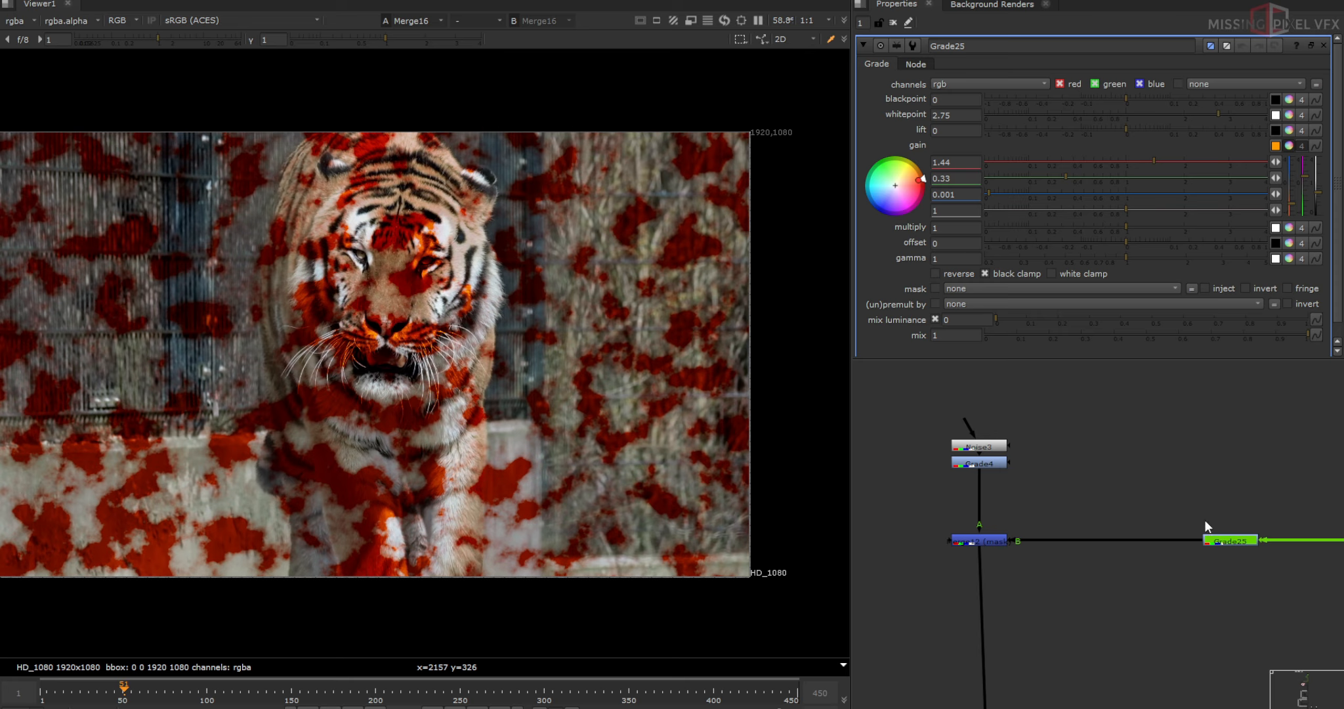
key("c")
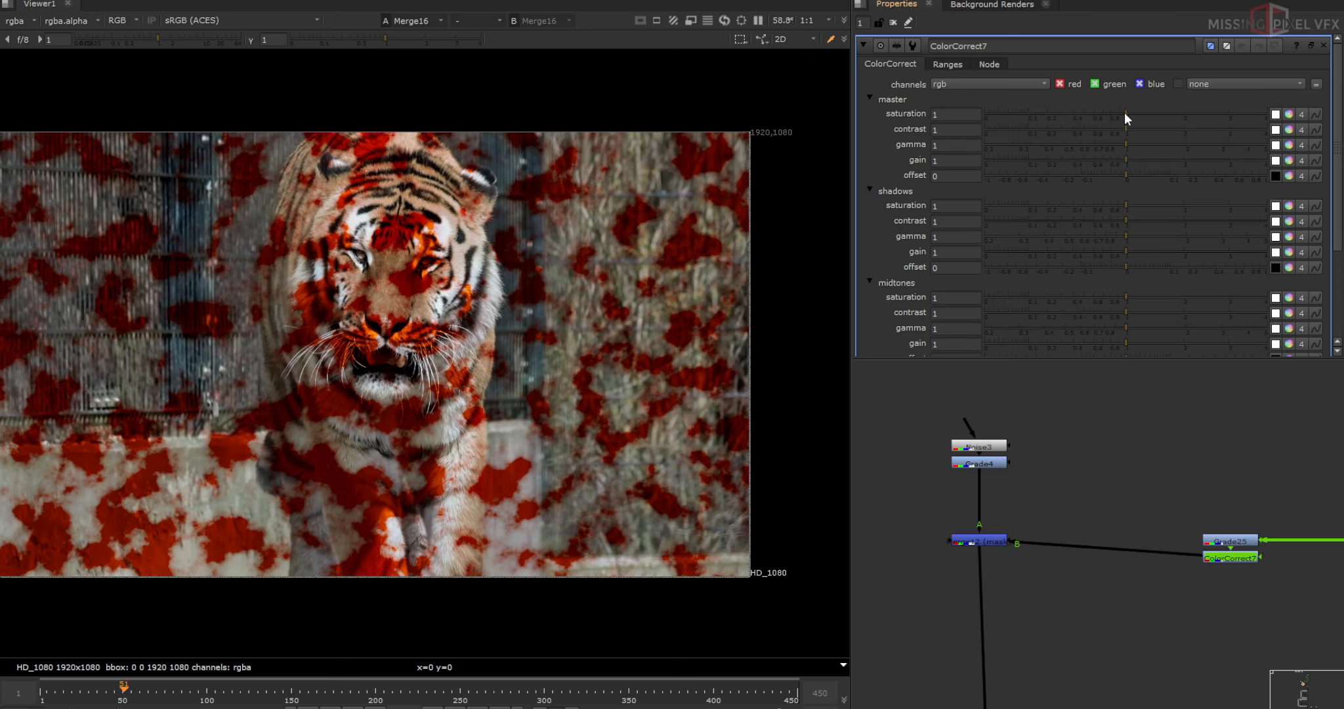
left_click_drag(1125, 112, 1094, 112)
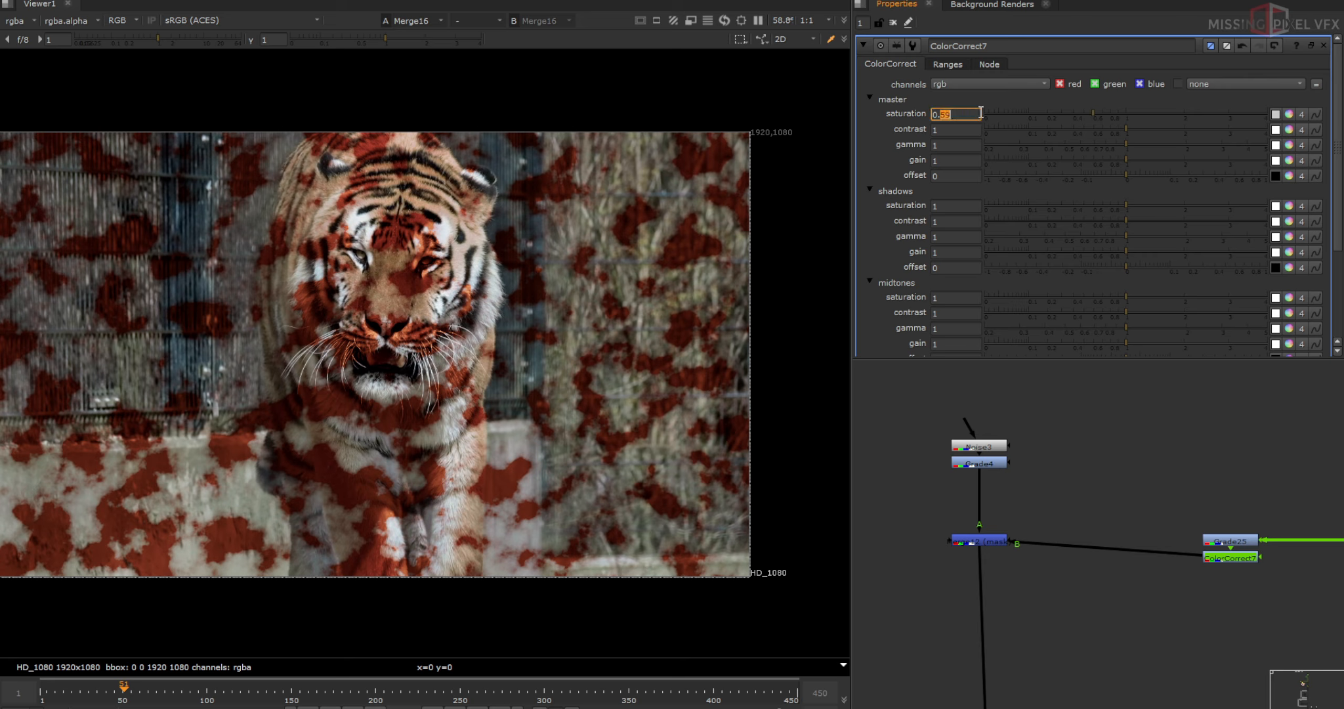
type("8")
key("Return")
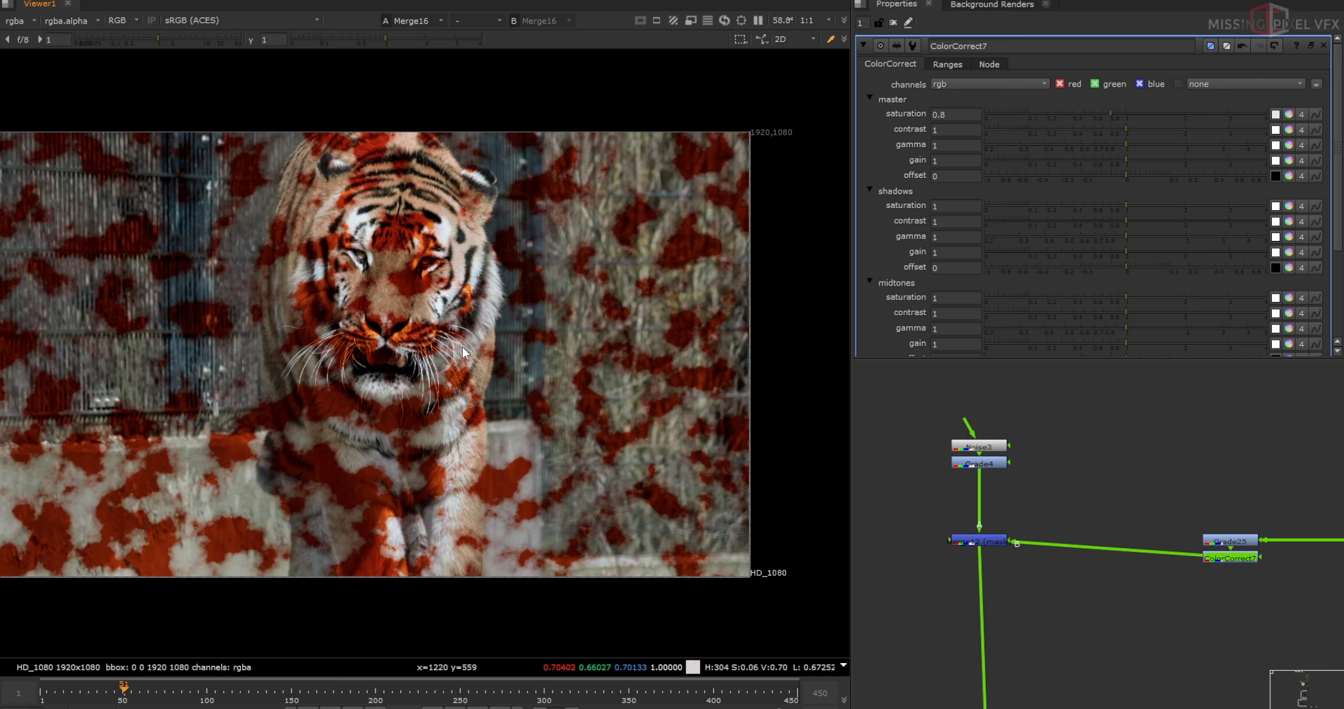
Set the ColorCorrect's master contrast to 0.68 and its master green gain to 0.9.
left_click(978, 128)
type(".65")
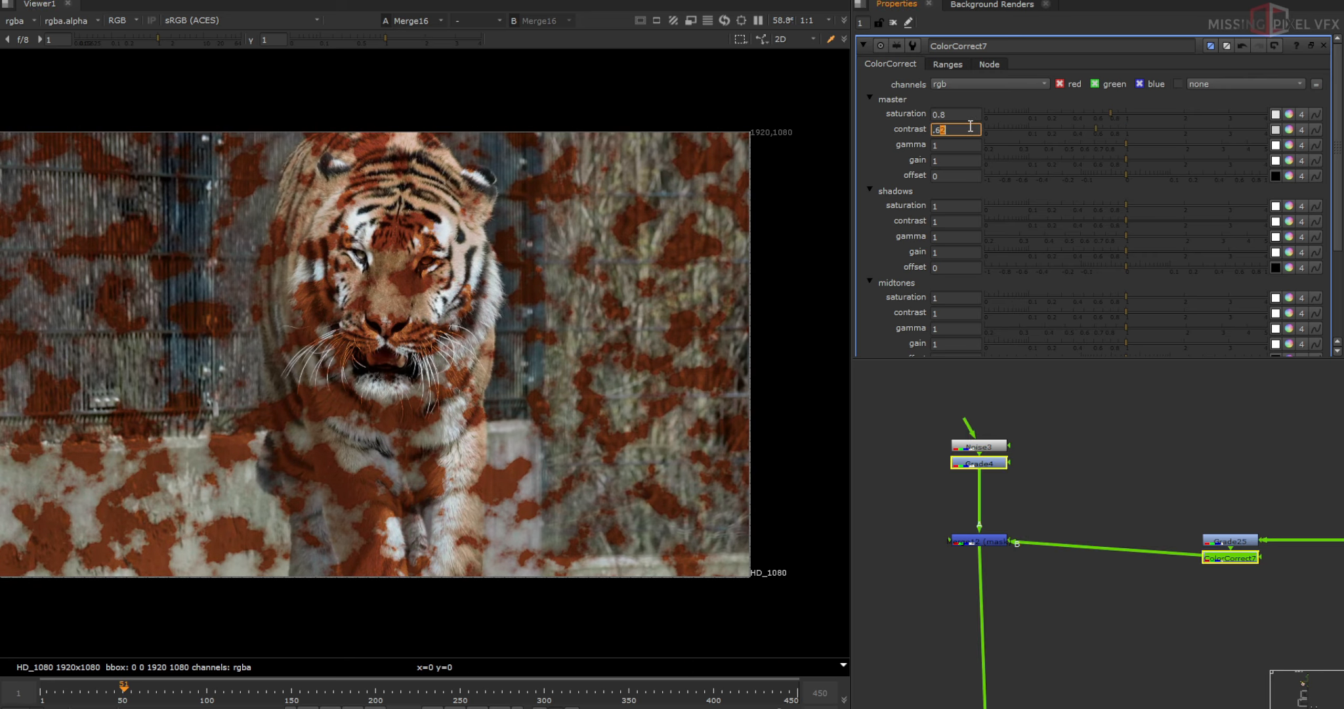
type("8")
key("Return")
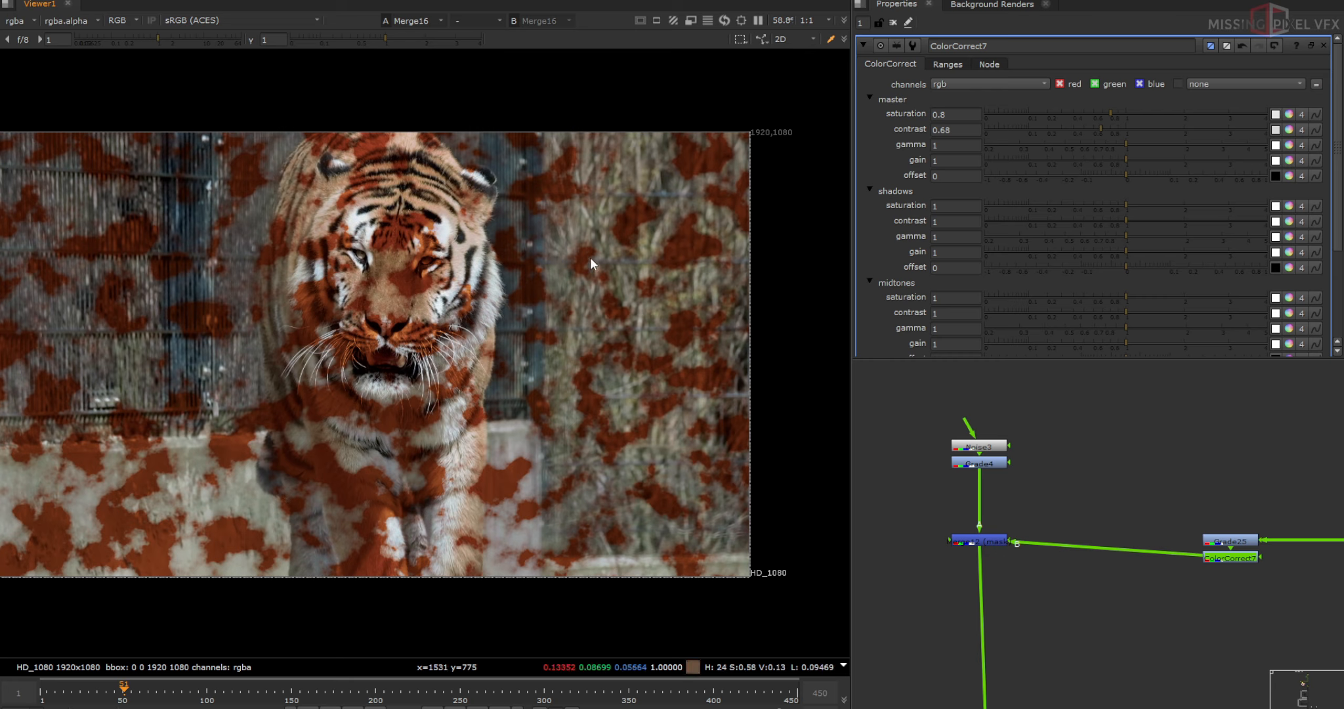
left_click(1289, 162)
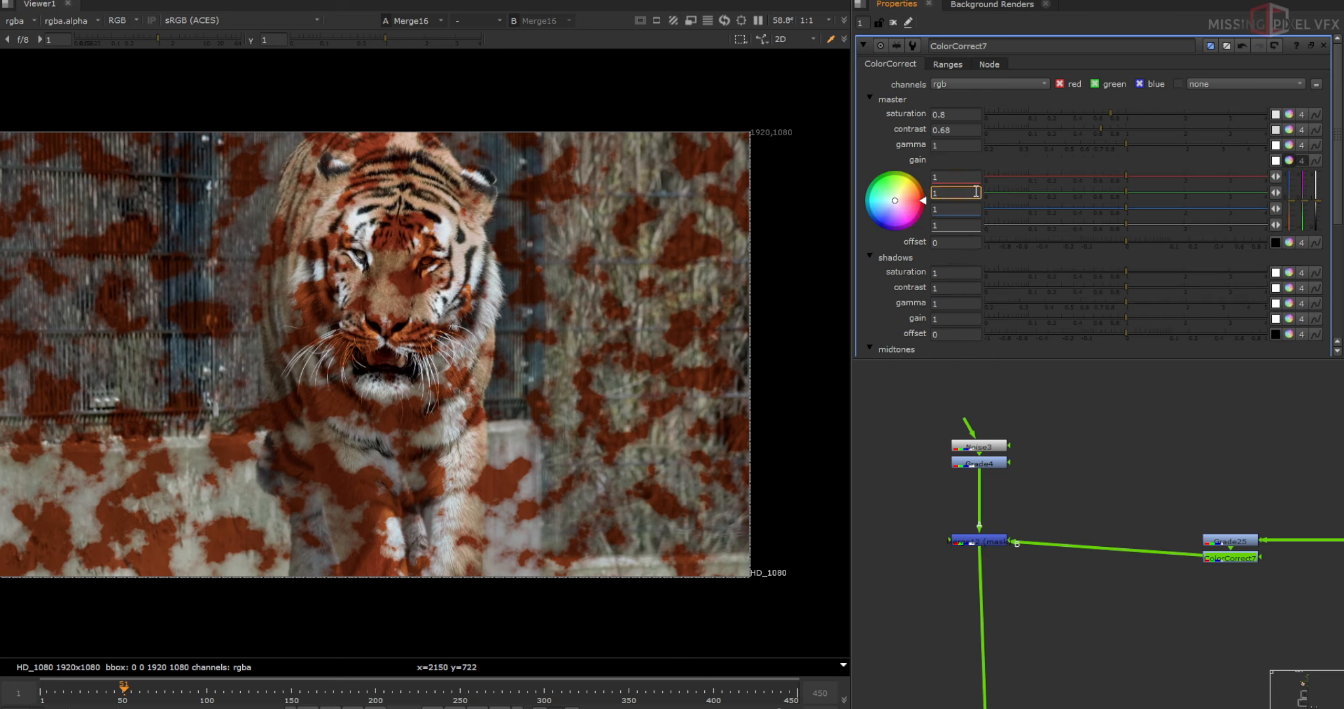
type(".9")
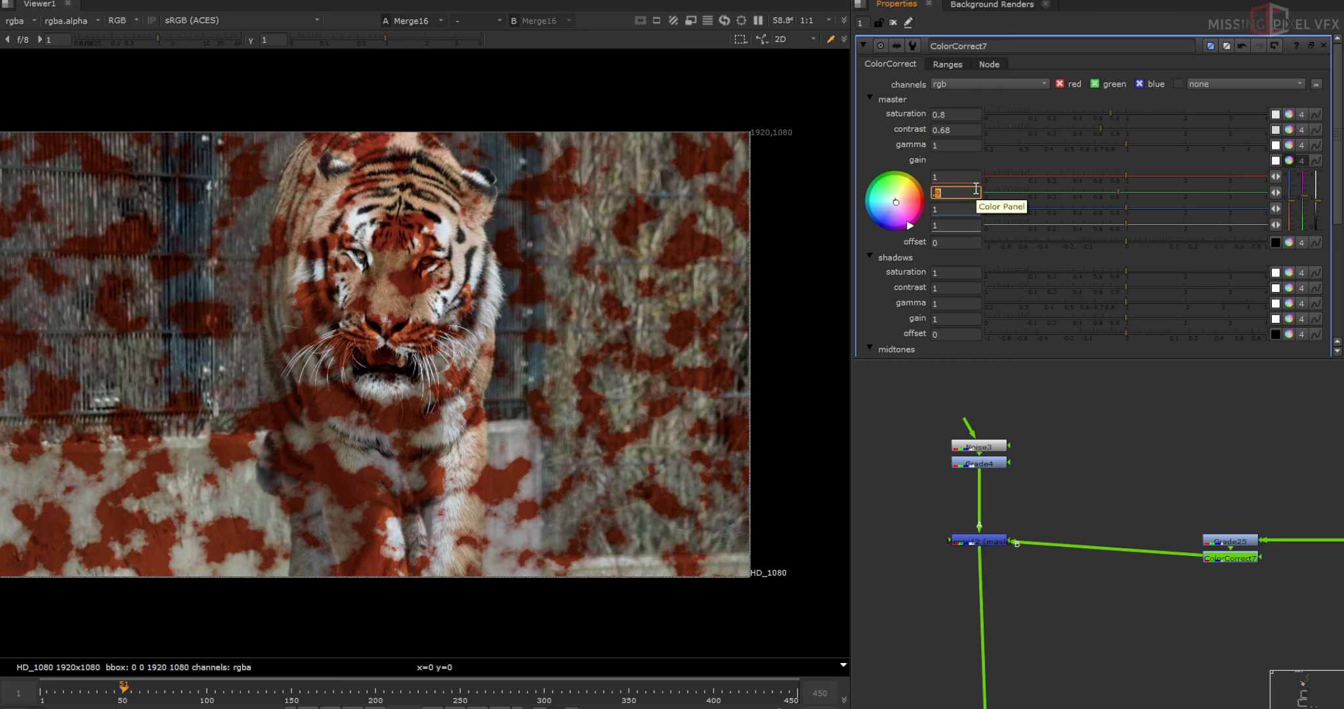
key("Return")
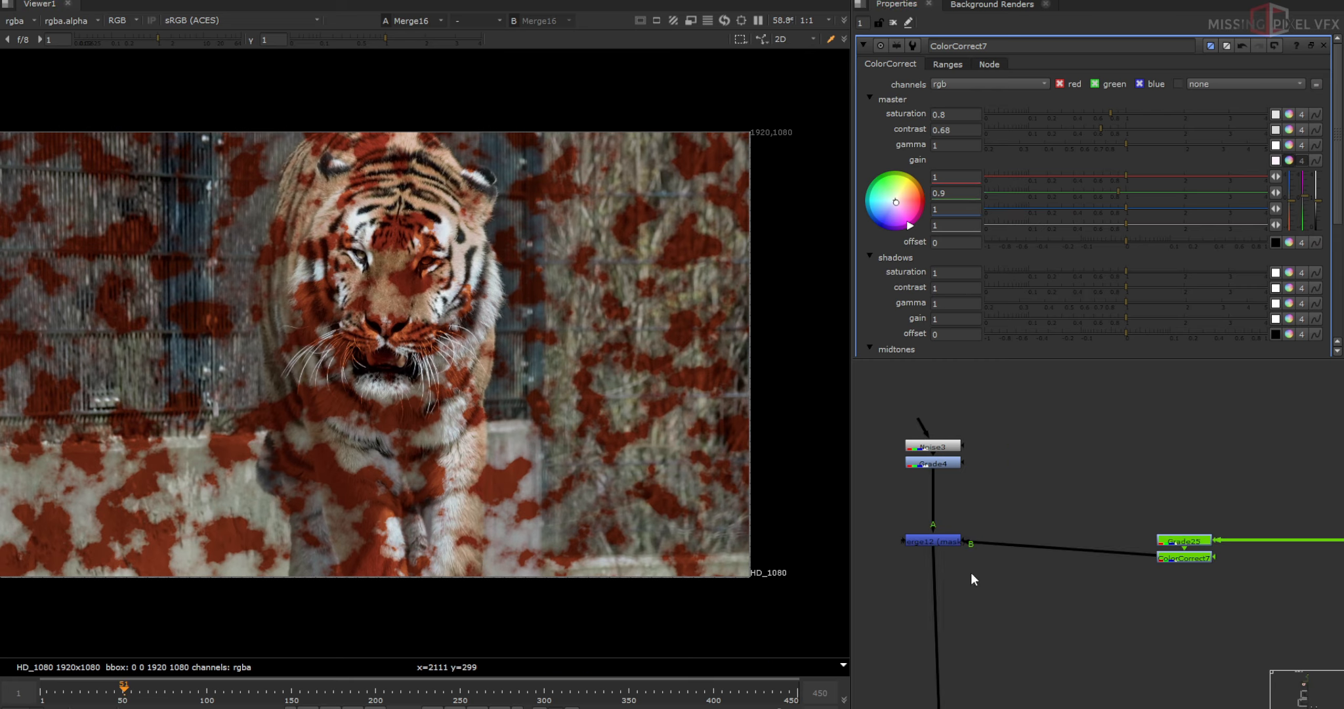
Paste a copy of the mask Merge below the noise mask Merge and feed it with a new Roto node.
left_click_drag(932, 542, 929, 549)
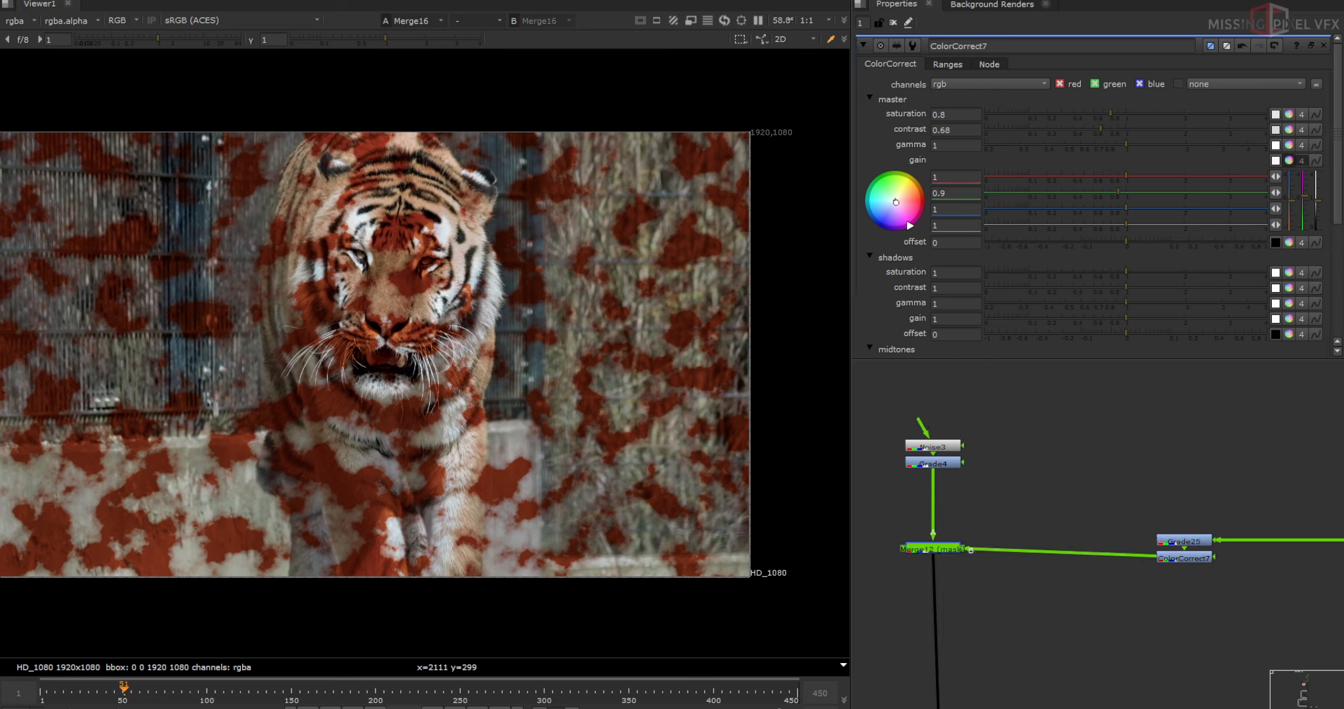
middle_click_drag(911, 579, 1006, 544)
scroll(1006, 545, "down", 1)
left_click(996, 552)
key("ctrl+v")
left_click_drag(1000, 555, 1028, 613)
left_click(981, 586)
key("o")
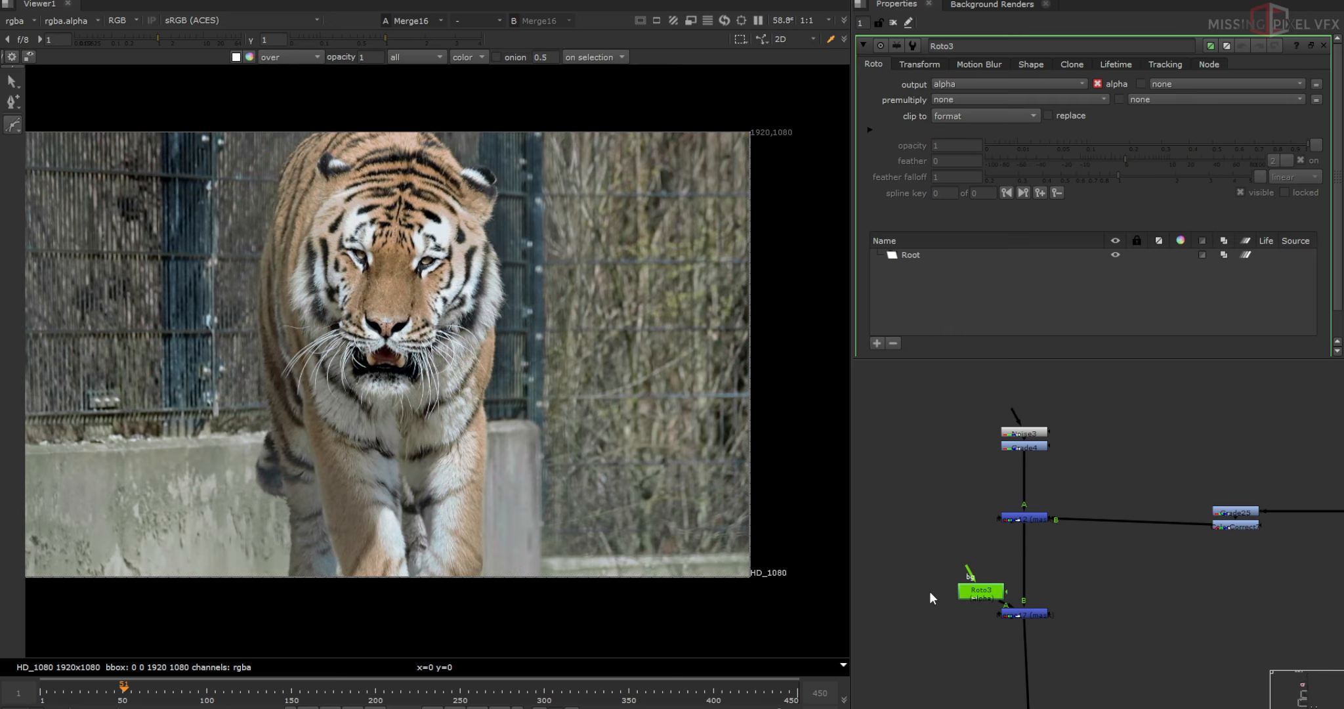
Draw a closed Bezier roto shape around the tiger's nose and upper muzzle and expand its feather outward.
scroll(388, 333, "up", 8)
left_click(165, 315)
left_click(178, 366)
left_click(240, 404)
left_click(309, 407)
left_click_drag(358, 382, 445, 413)
left_click_drag(505, 420, 529, 420)
left_click_drag(574, 358, 574, 334)
left_click_drag(558, 285, 458, 286)
left_click_drag(371, 296, 345, 280)
left_click_drag(245, 225, 223, 219)
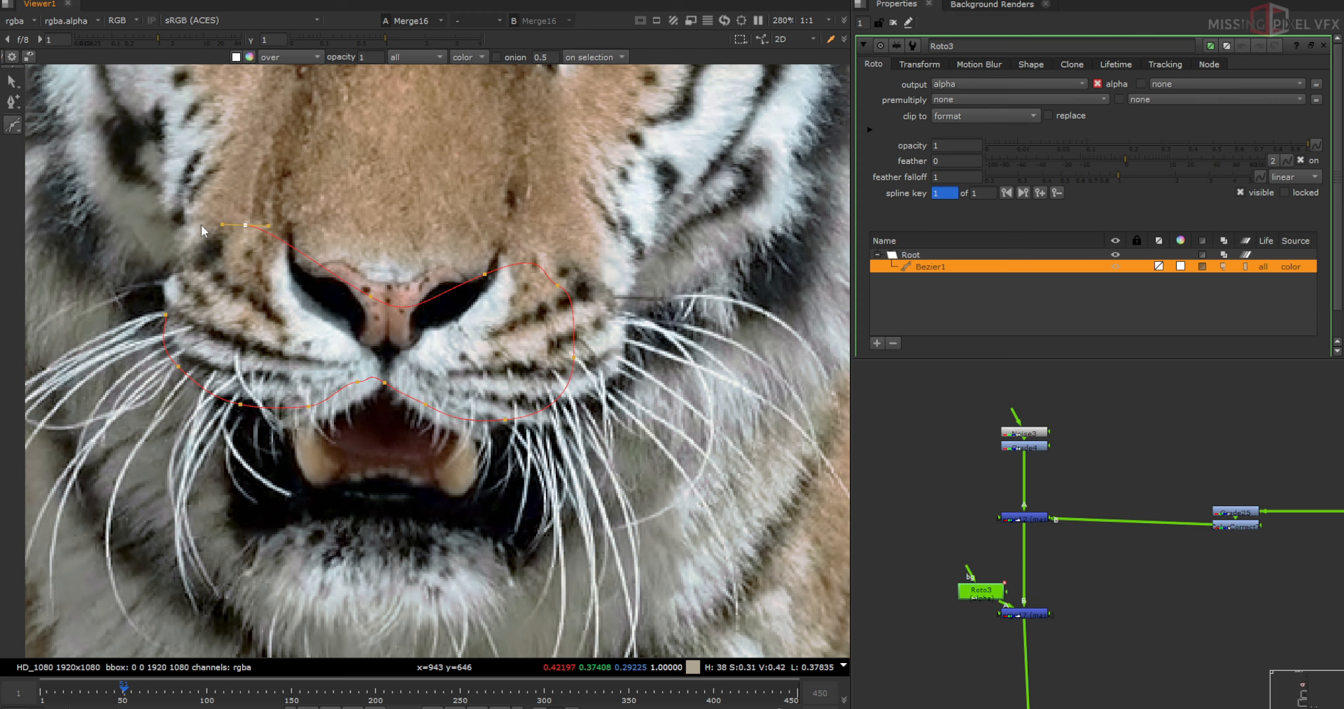
left_click(166, 315)
key("e")
key("e")
key("e")
scroll(348, 308, "down", 3)
Draw a second feathered Bezier roto shape around the tiger's chin below the mouth.
key("v")
scroll(331, 410, "up", 2)
left_click(294, 440)
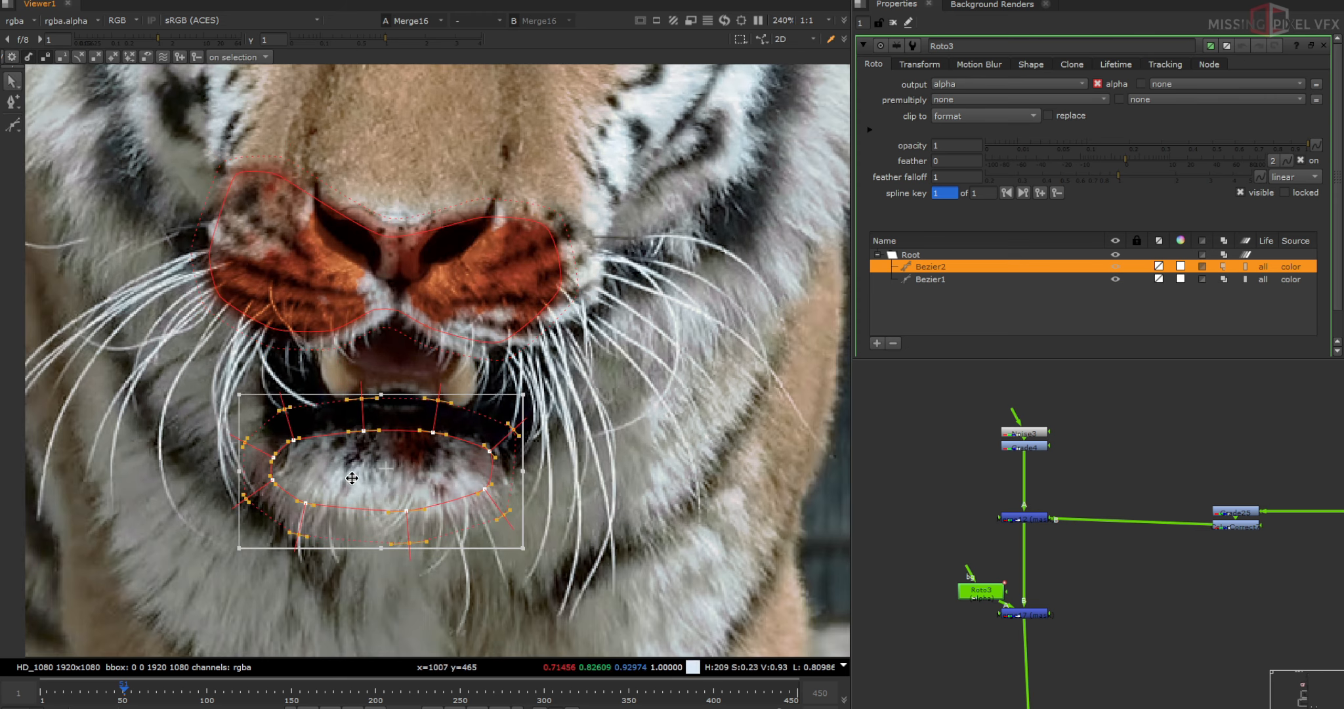
scroll(573, 410, "down", 3)
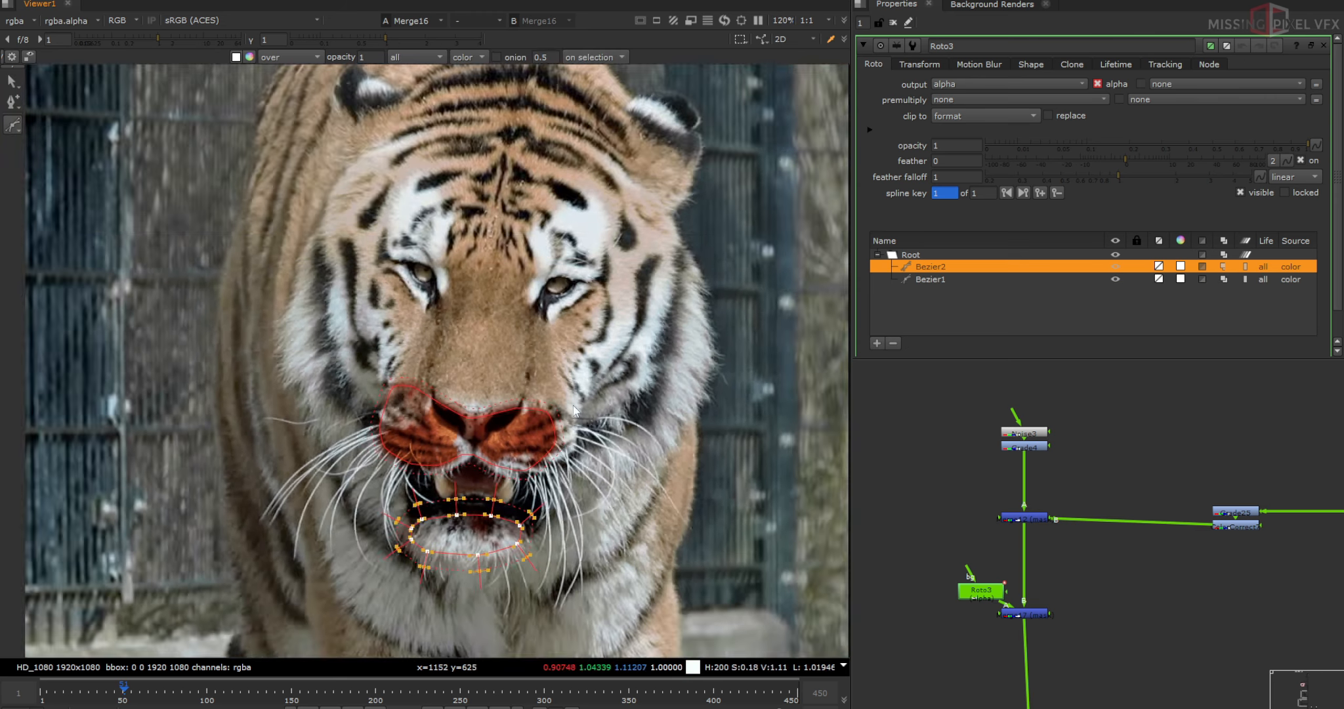
Draw additional feathered Bezier roto shapes around one of the tiger's eyes and on the opposite cheek.
scroll(573, 410, "up", 2)
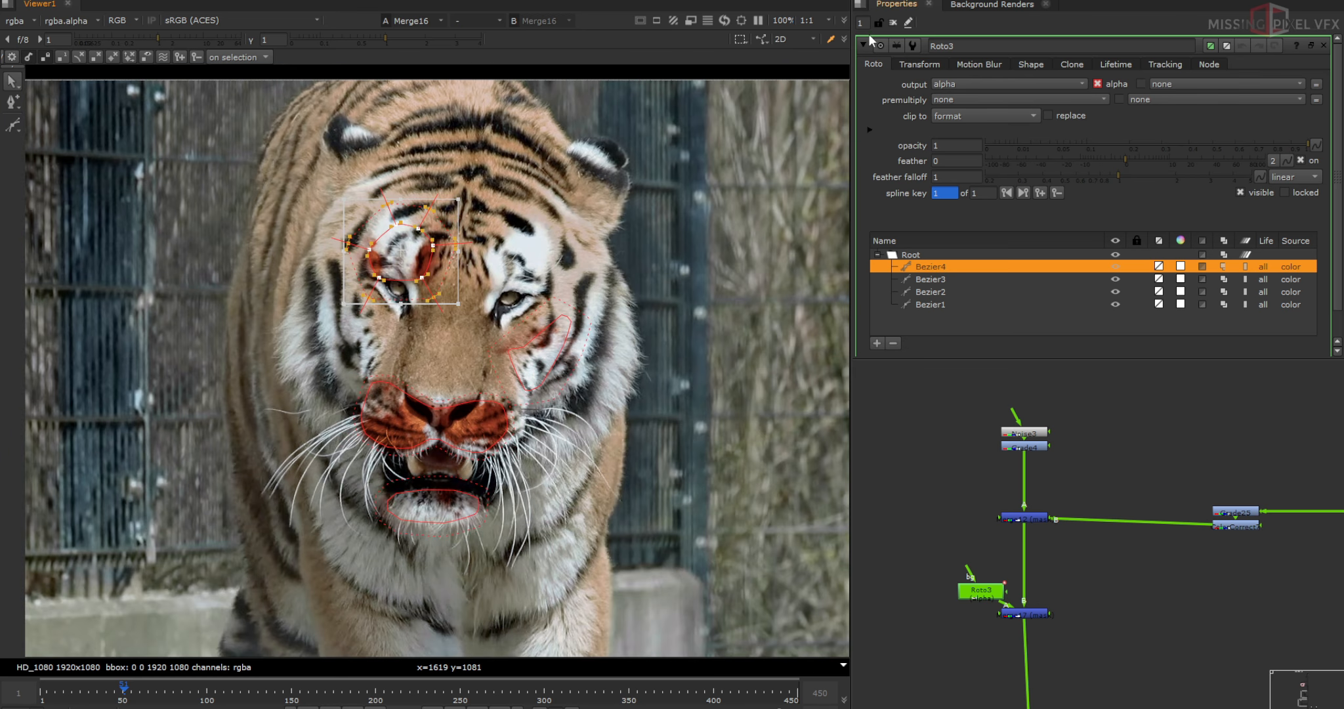
left_click(931, 304)
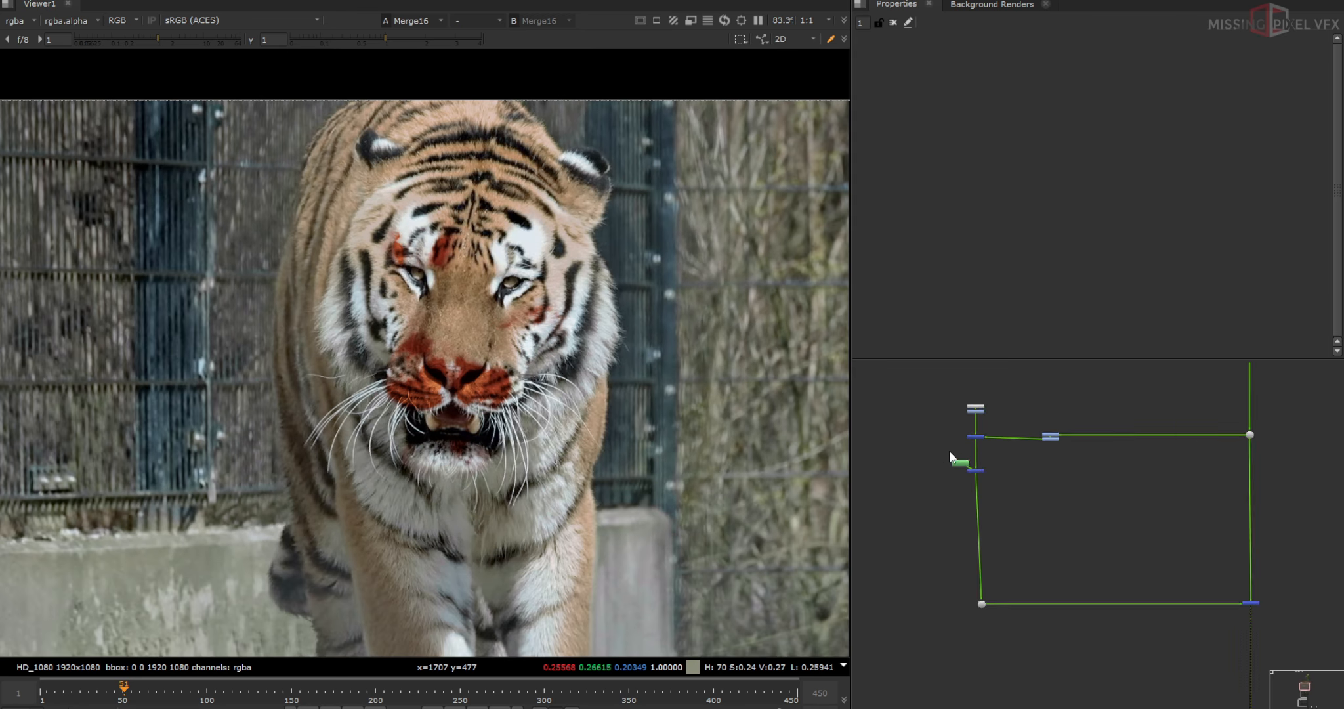
Place a copy of the ST_MAP motion-vector stamp, ST_MAP2, beside the blood mask branch below the roto-masked Merge.
scroll(948, 486, "down", 2)
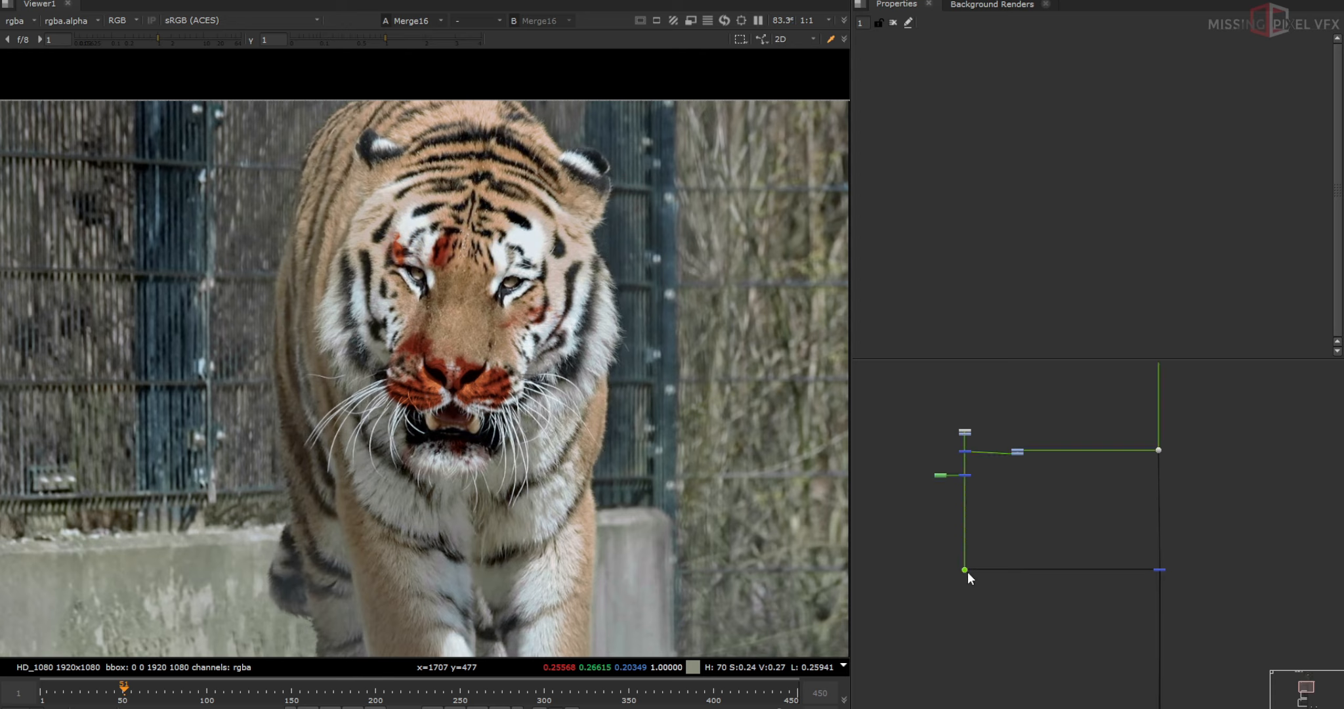
scroll(920, 526, "down", 2)
scroll(966, 445, "up", 6)
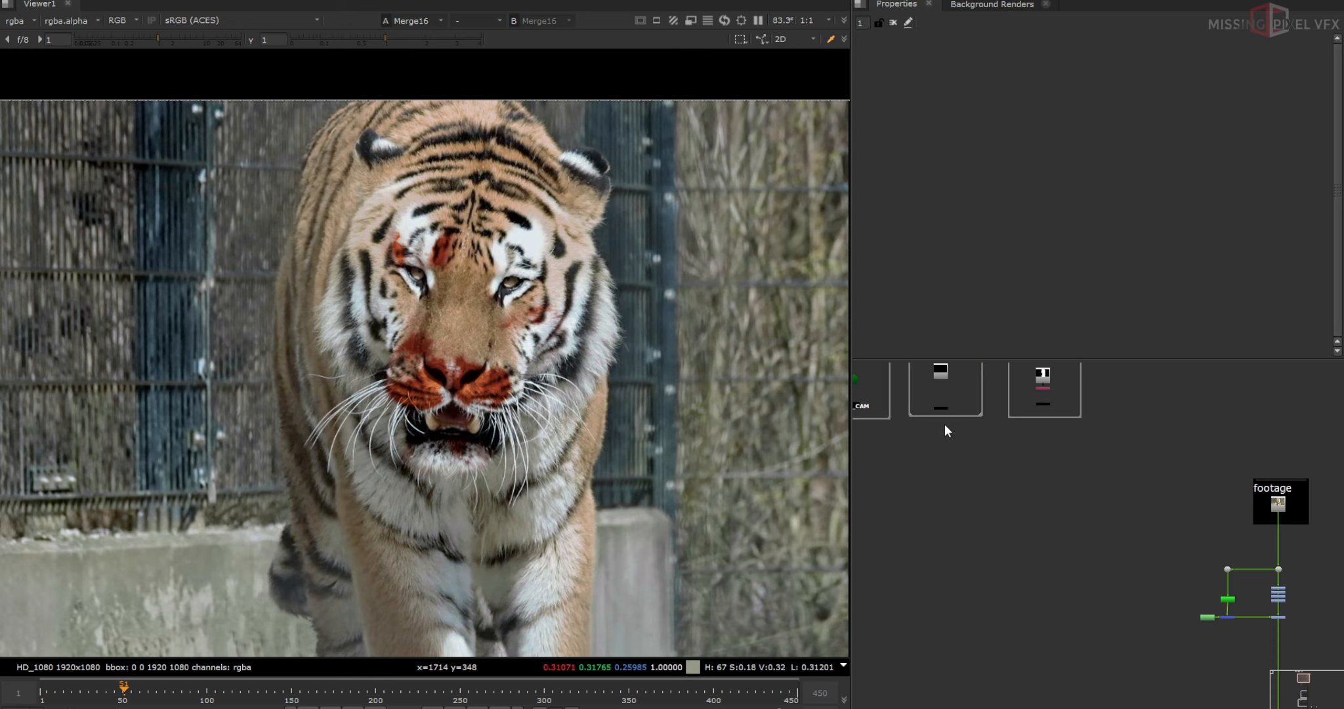
left_click_drag(934, 406, 935, 408)
left_click(1012, 495)
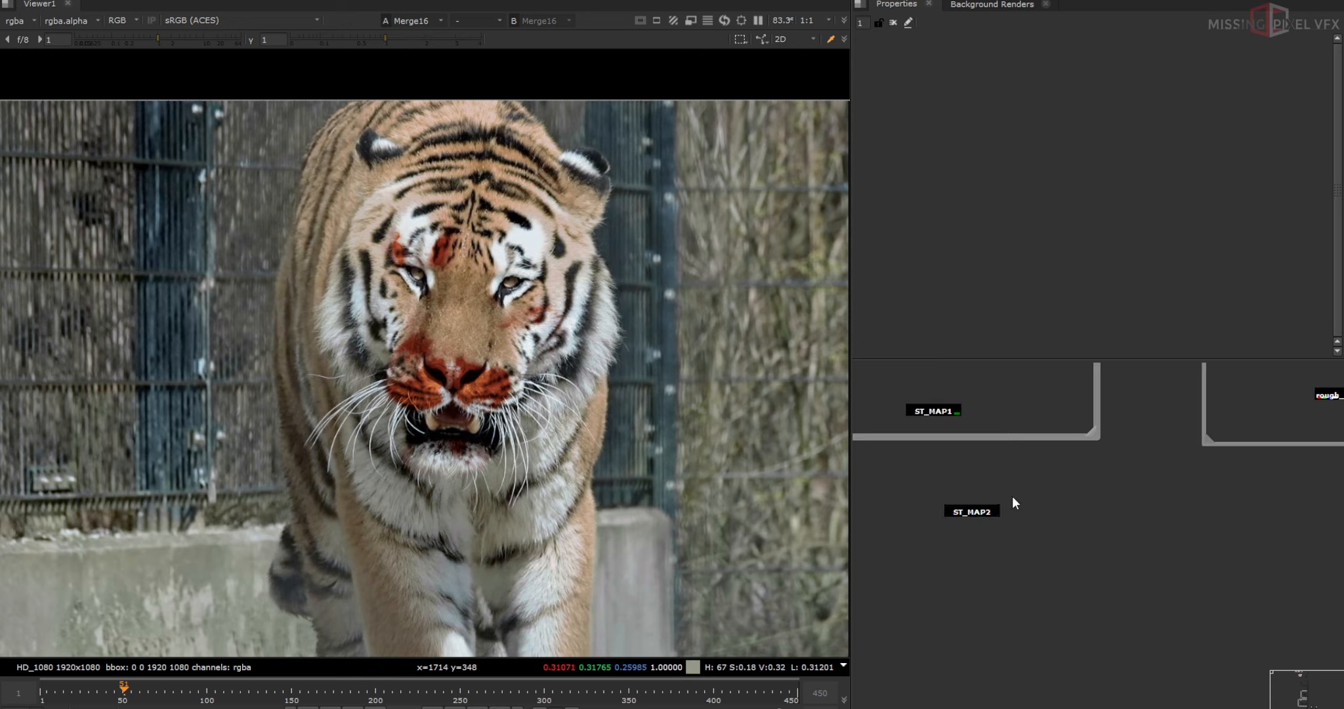
scroll(1012, 495, "down", 4)
mouse_move(995, 501)
left_mouse_down()
mouse_move(1088, 474)
mouse_move(999, 535)
left_mouse_up()
scroll(1001, 528, "up", 2)
left_click(1035, 556)
Add a VectorDistort node to the mask branch below the roto-masked Merge and connect it to ST_MAP2.
key("Tab")
type("vec")
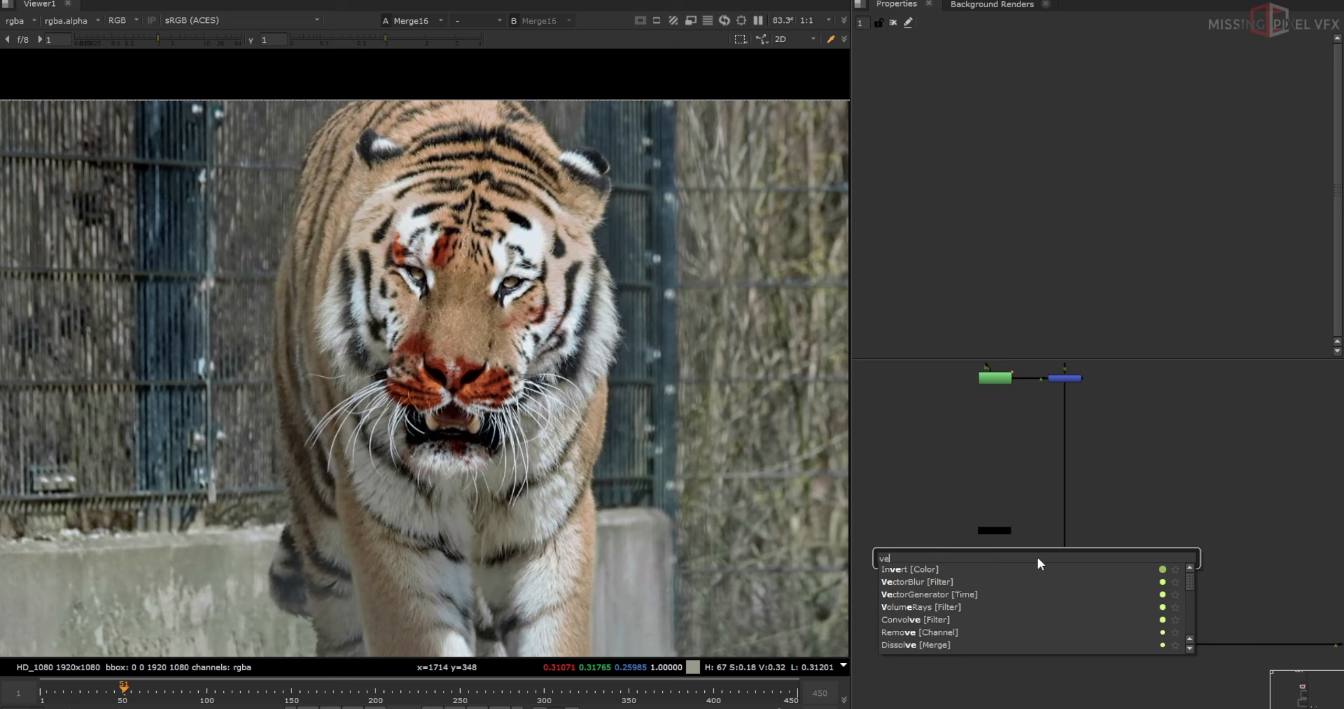
left_click(921, 597)
scroll(1017, 529, "up", 4)
left_click_drag(1069, 597, 966, 536)
left_click(1111, 571)
key("shift+x")
key("Return")
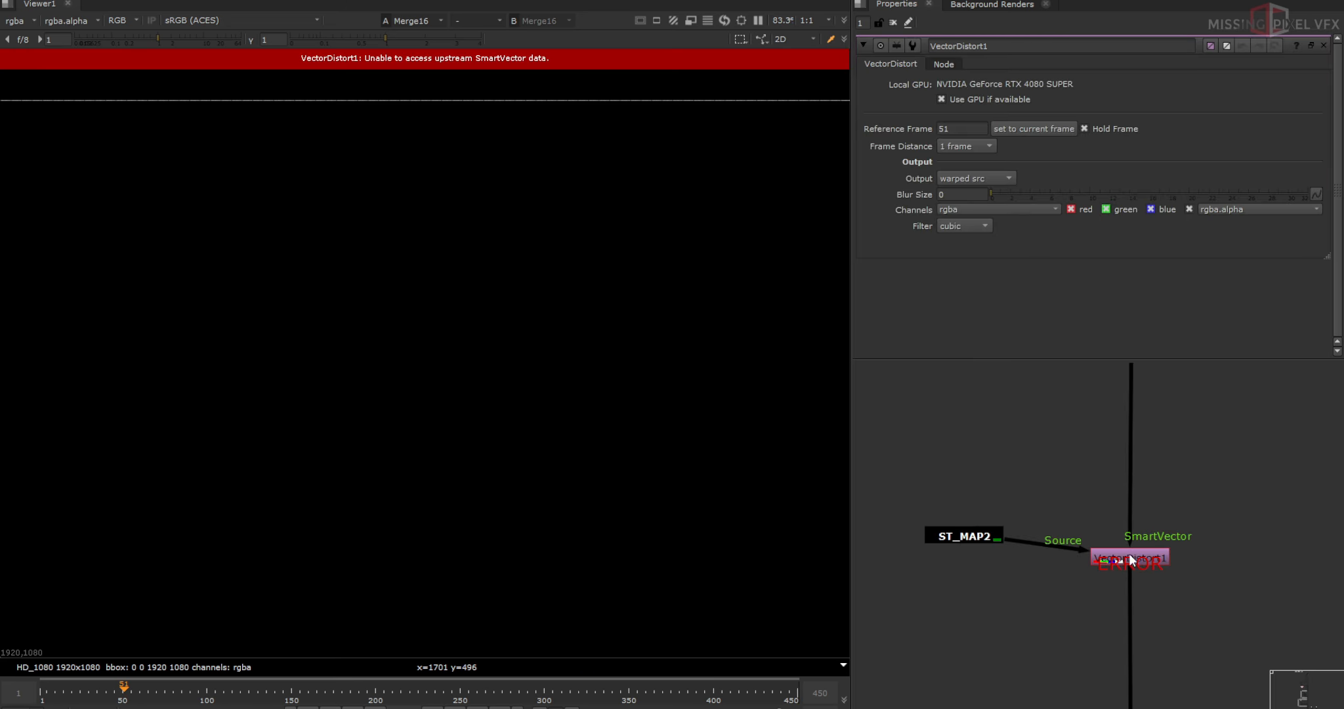
Swap the VectorDistort's inputs so ST_MAP2 feeds SmartVector and the mask branch feeds Source, and align the node with the stamp.
left_click(1128, 553)
key("shift+x")
left_click_drag(1123, 560, 1124, 540)
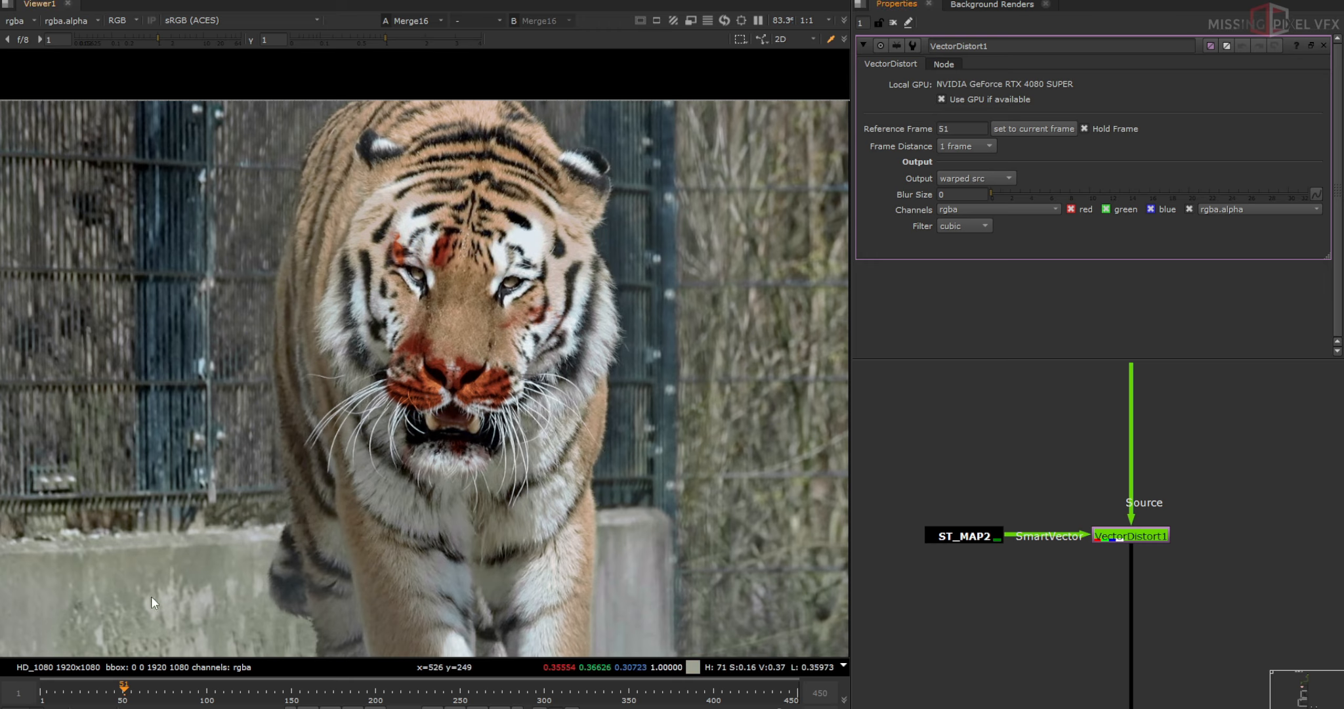
Set the VectorDistort's frame distance to 2 frames.
left_click(991, 608)
left_click(1121, 533)
left_click(966, 147)
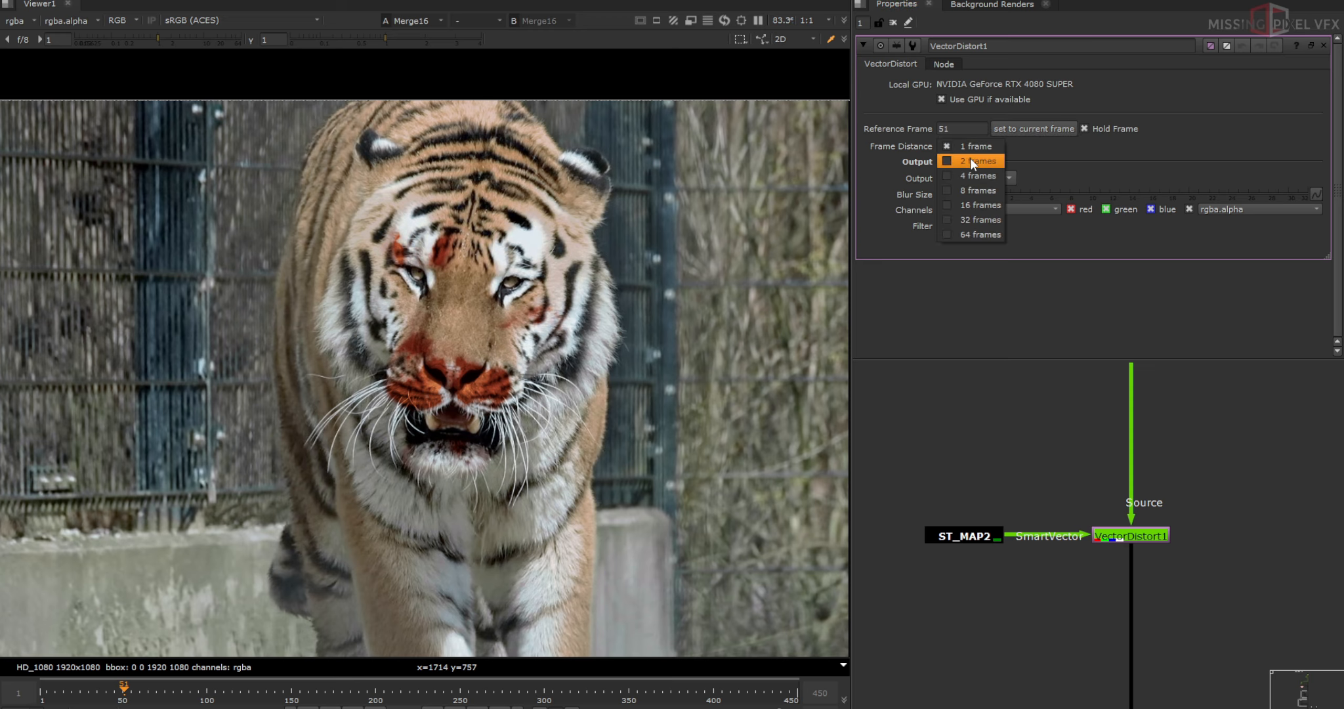
left_click(970, 174)
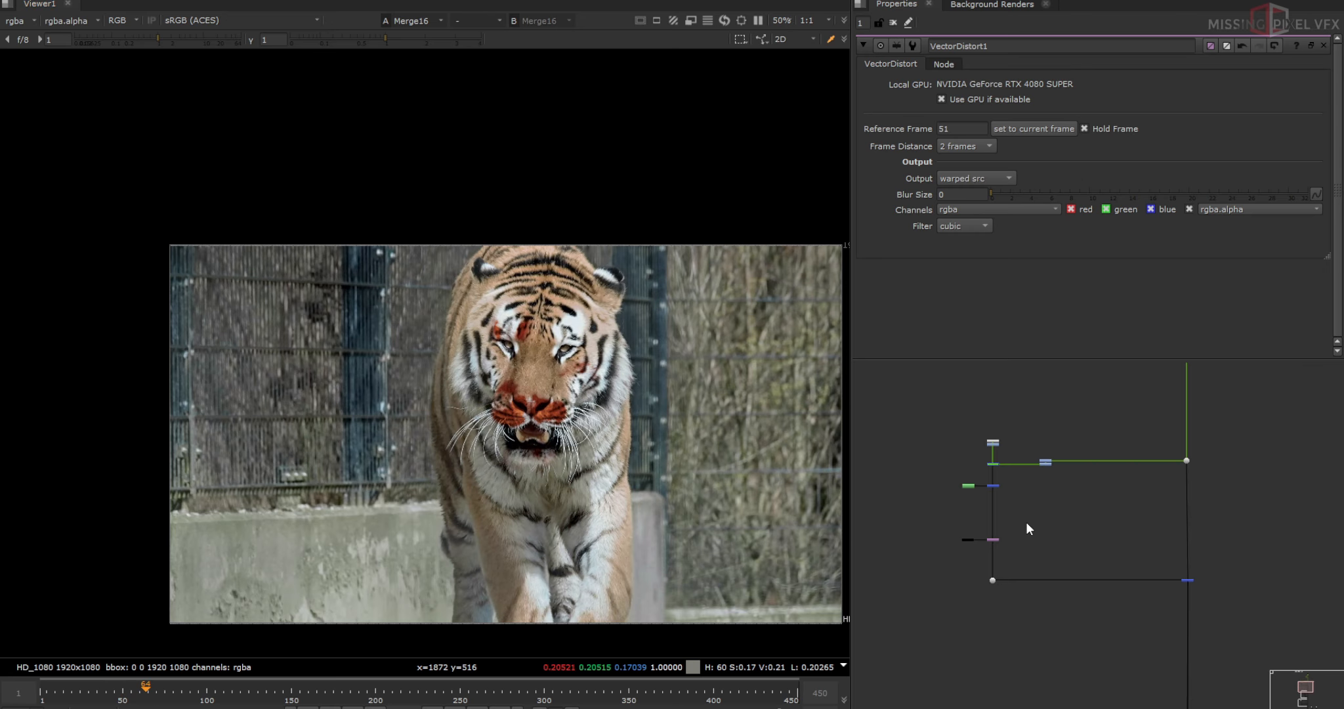
Examine the composite stage by stage down the node graph, from blood_texture_projection through dry_scar and the wound setup to the final Merge.
middle_click_drag(1027, 523, 1056, 527)
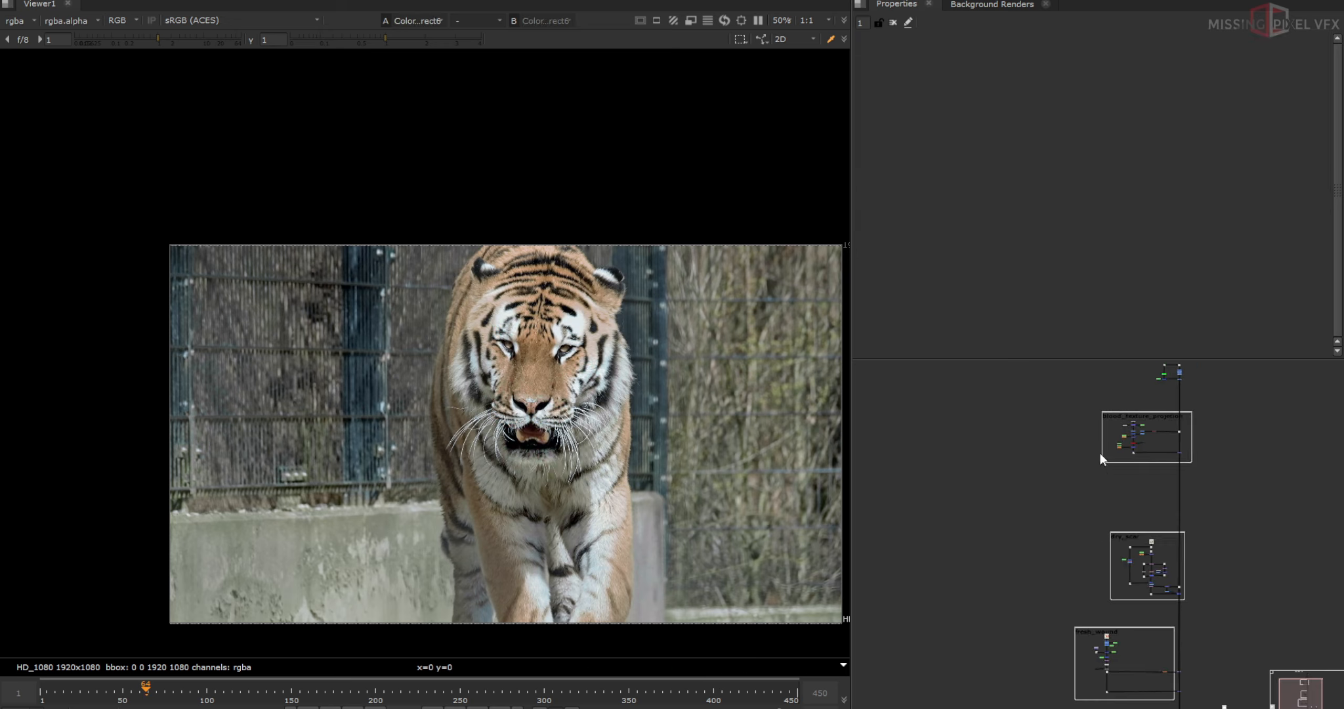
scroll(1134, 523, "up", 4)
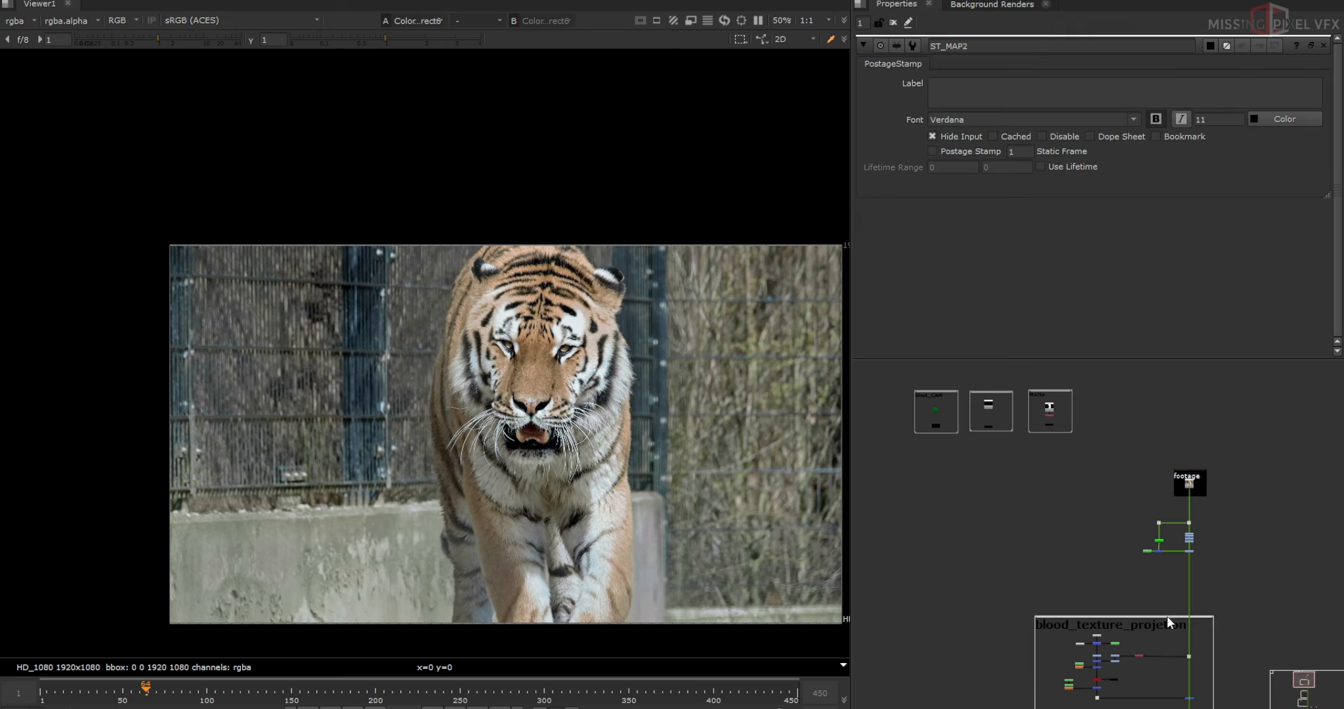
middle_click_drag(1207, 691, 1196, 521)
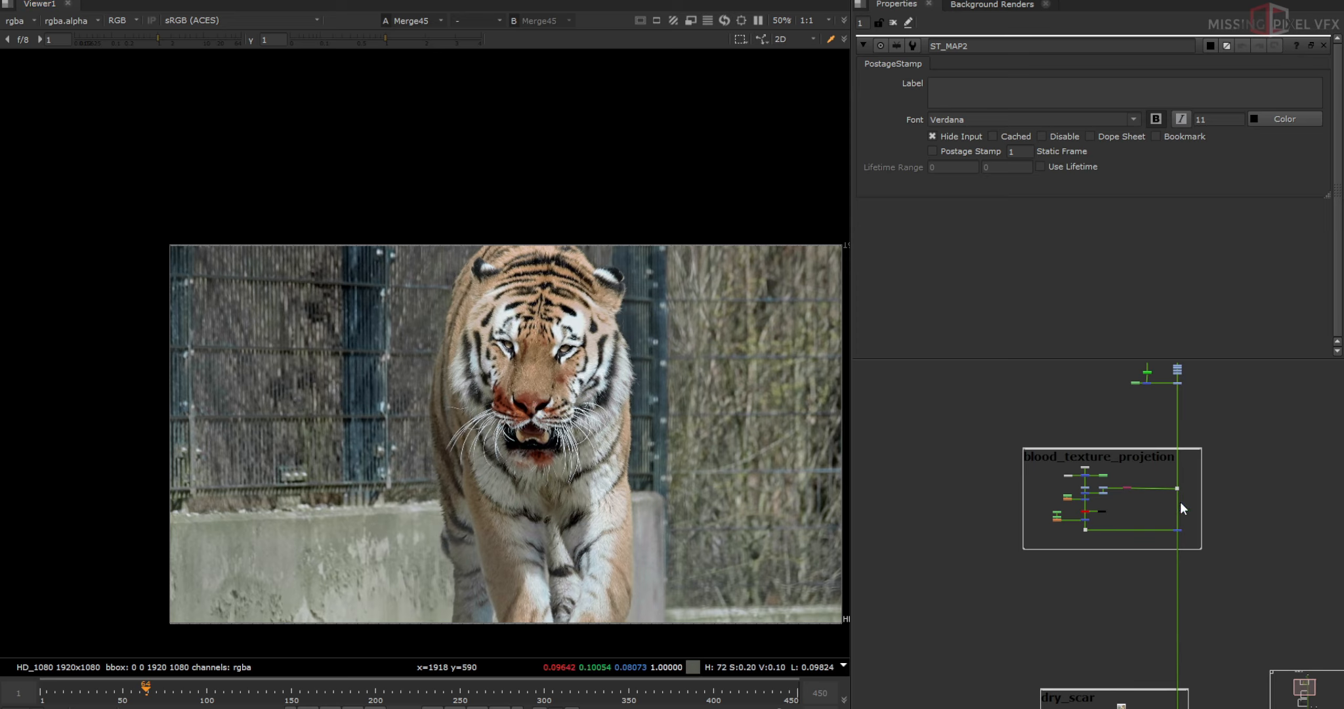
middle_click_drag(1190, 597, 1169, 453)
scroll(1162, 462, "down", 1)
middle_click_drag(1145, 602, 1141, 524)
scroll(1143, 537, "up", 4)
key("1")
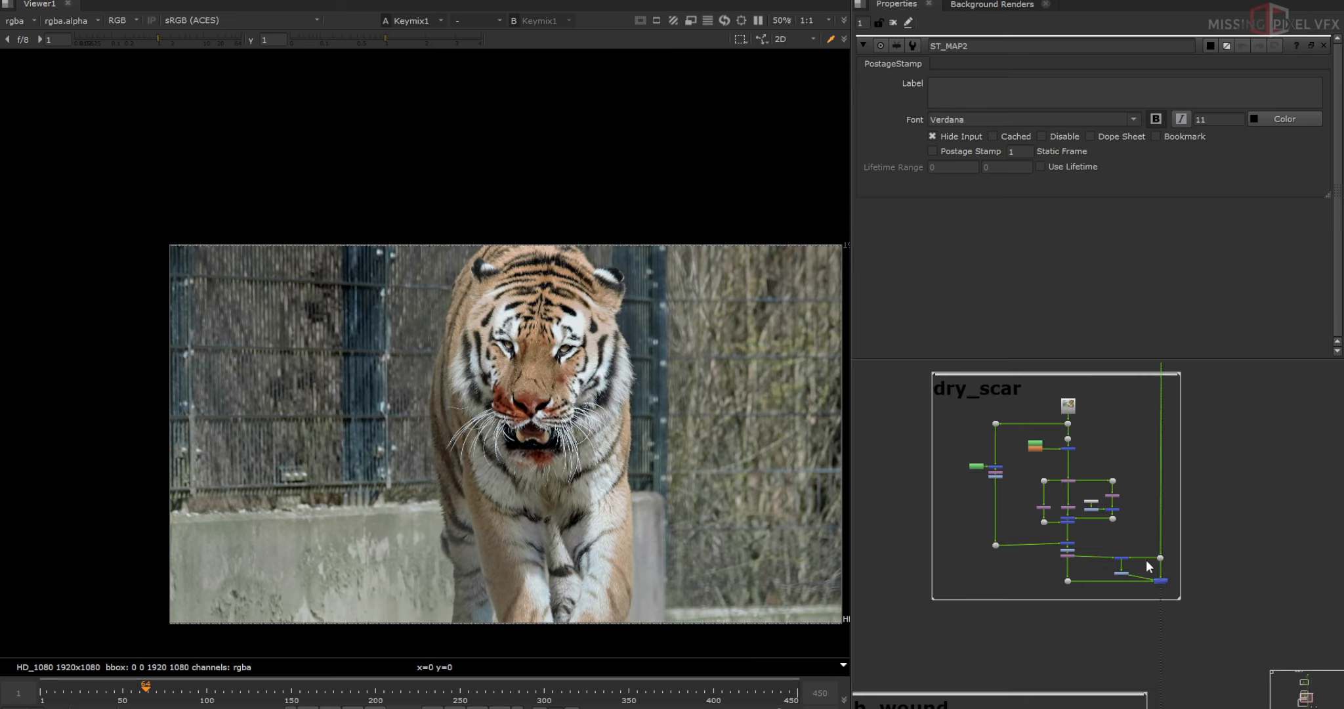
scroll(1148, 563, "down", 4)
middle_click_drag(1158, 627, 1156, 513)
scroll(1139, 609, "up", 3)
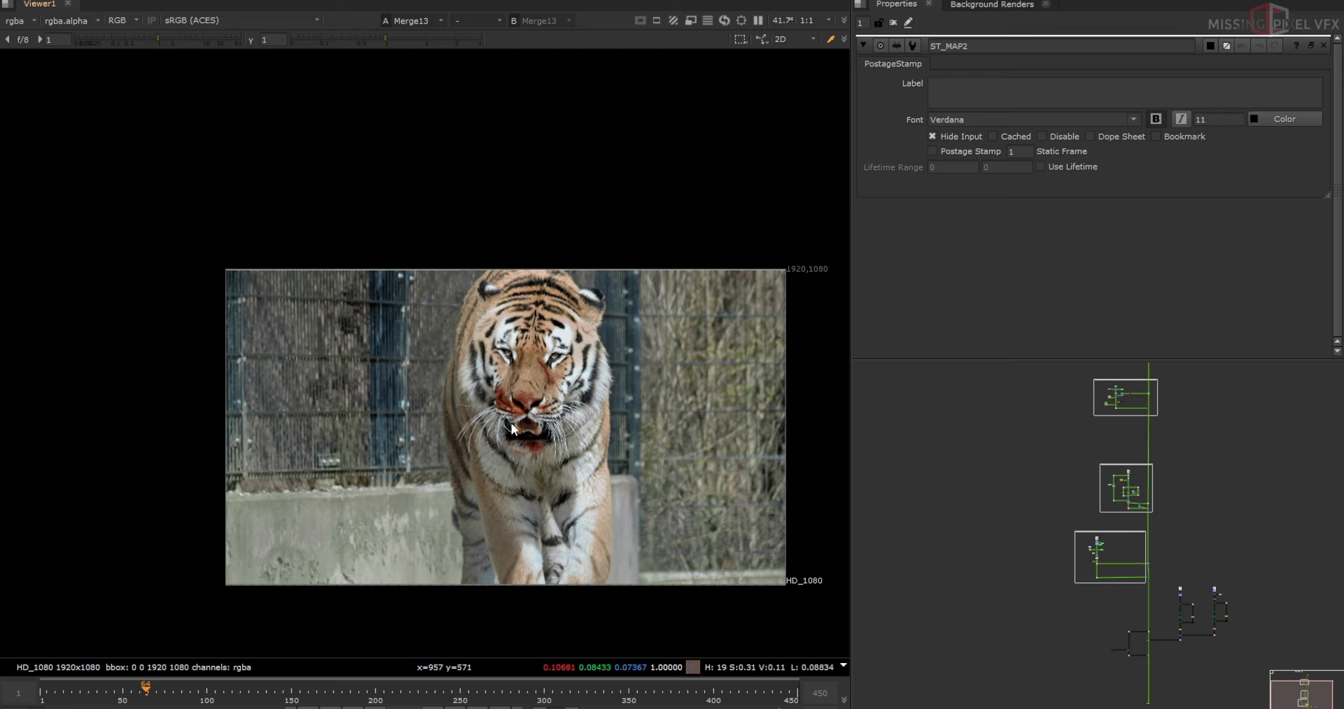
middle_click_drag(1015, 593, 978, 516)
scroll(1095, 593, "up", 4)
key("1")
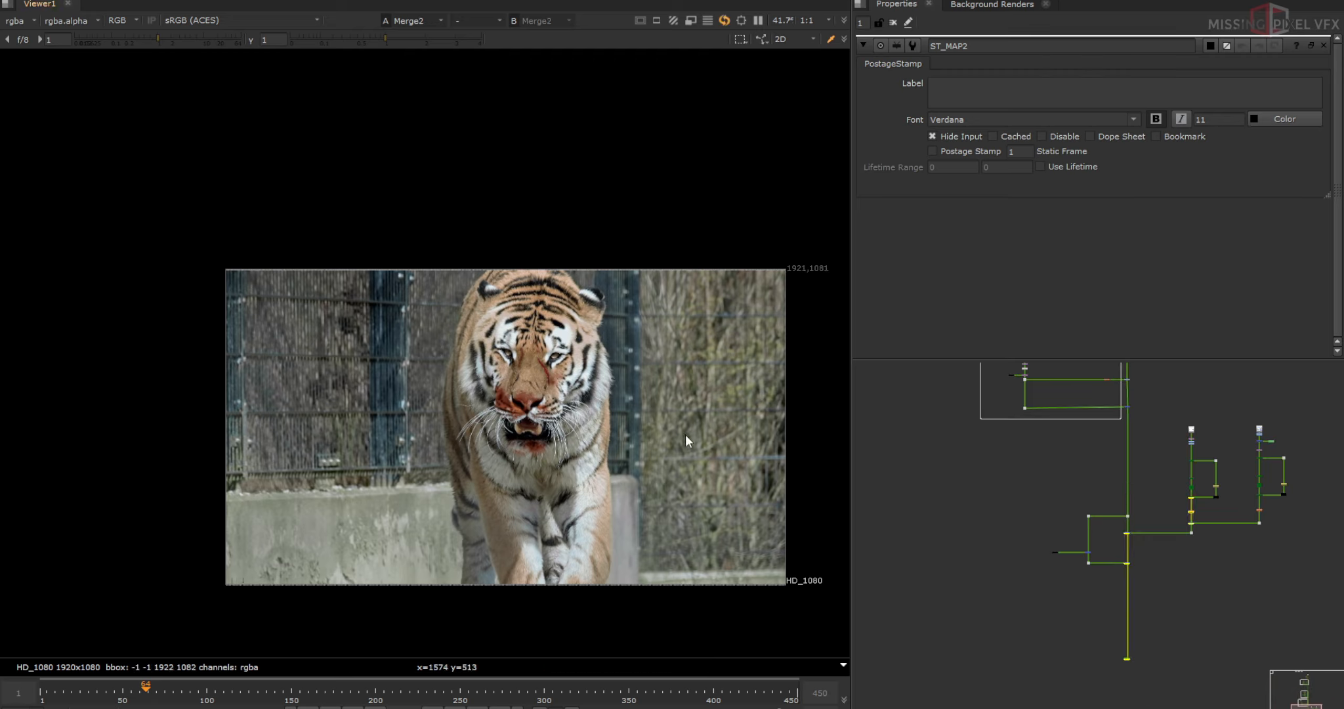